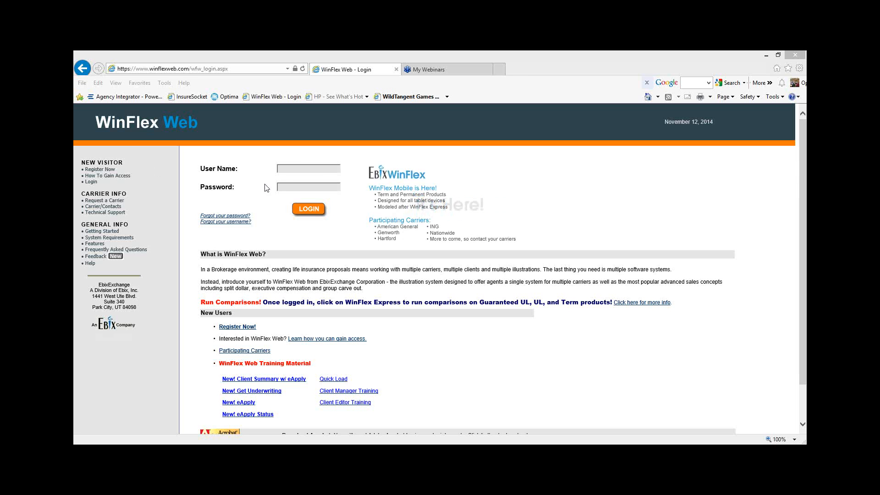
Step: Log in with the account's user name and password, and start WinFlex Web
{"action": "left_click", "coordinate": [284, 169]}
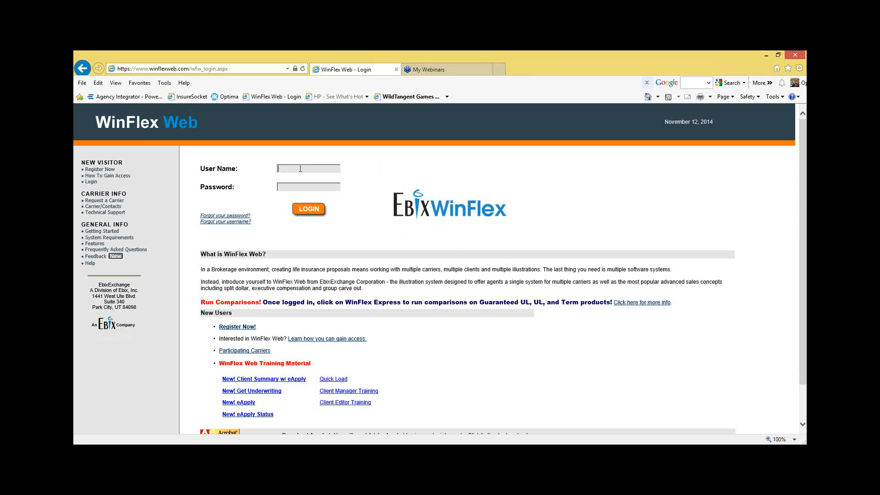
{"action": "type", "text": "golson"}
{"action": "key", "text": "Tab"}
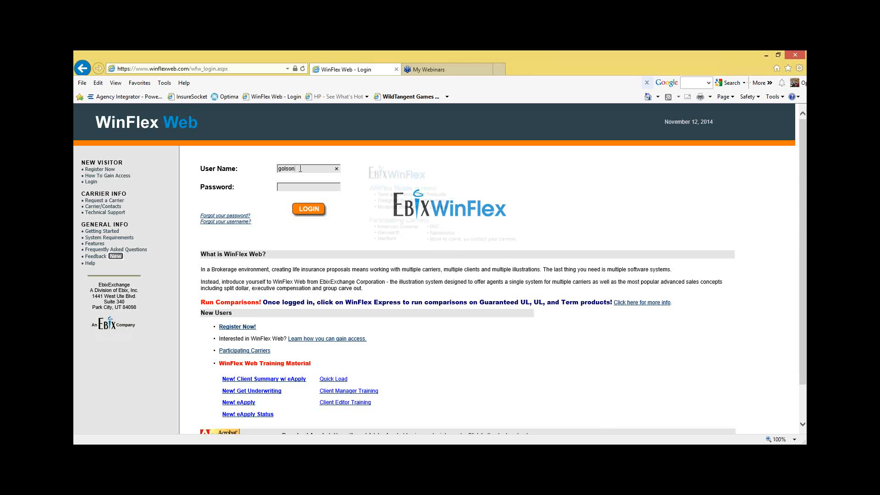
{"action": "type", "text": "••••••"}
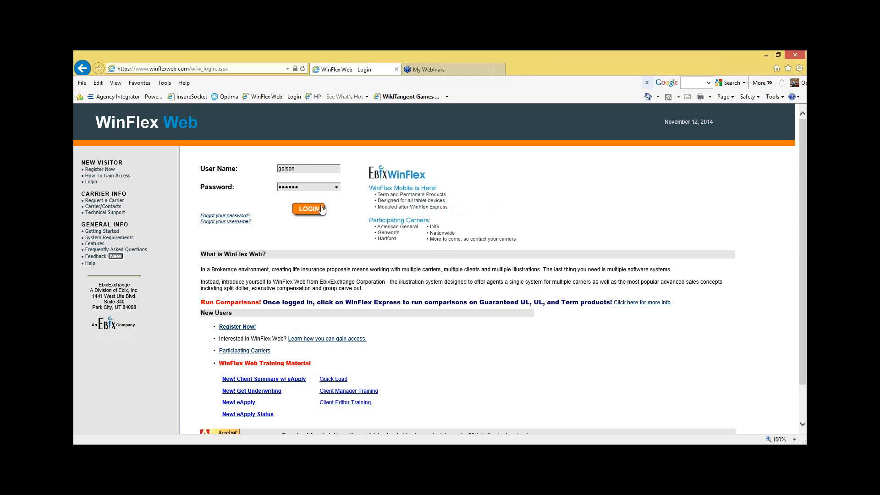
{"action": "left_click", "coordinate": [314, 210]}
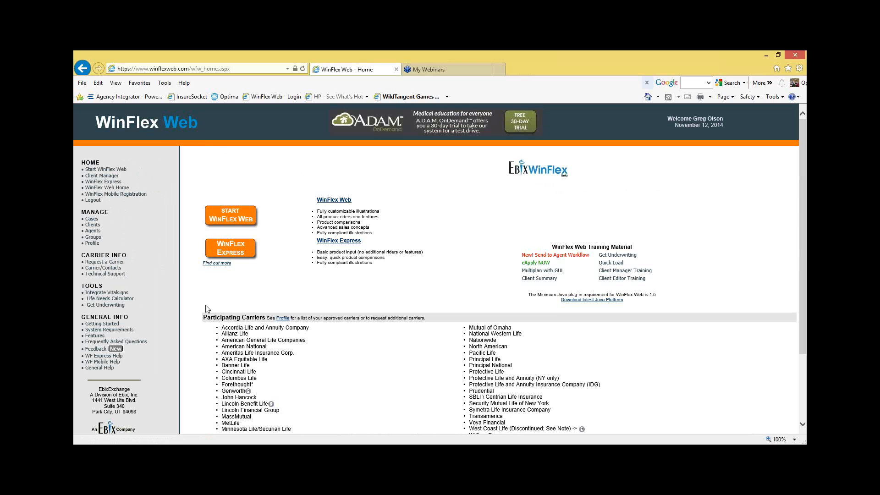
{"action": "left_click", "coordinate": [231, 221]}
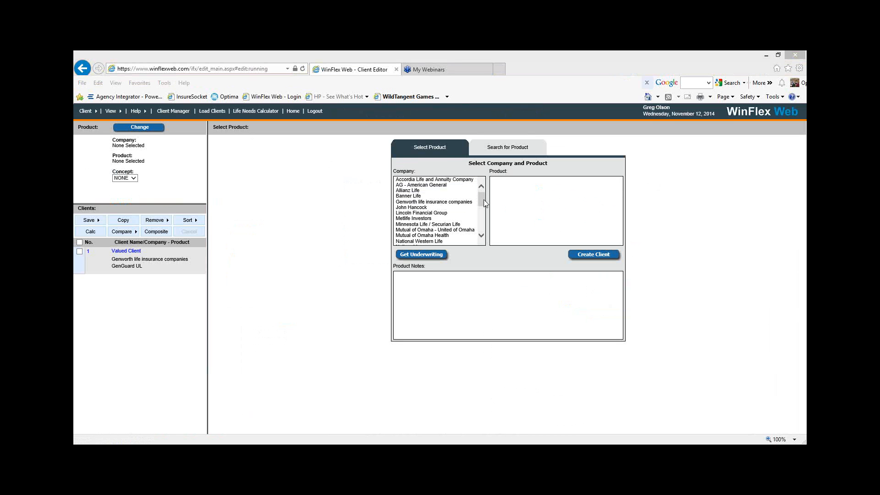
Step: Browse the products offered by Genworth life insurance companies, John Hancock and Allianz Life
{"action": "mouse_move", "coordinate": [484, 200]}
{"action": "left_mouse_down"}
{"action": "mouse_move", "coordinate": [485, 238]}
{"action": "mouse_move", "coordinate": [478, 187]}
{"action": "left_mouse_up"}
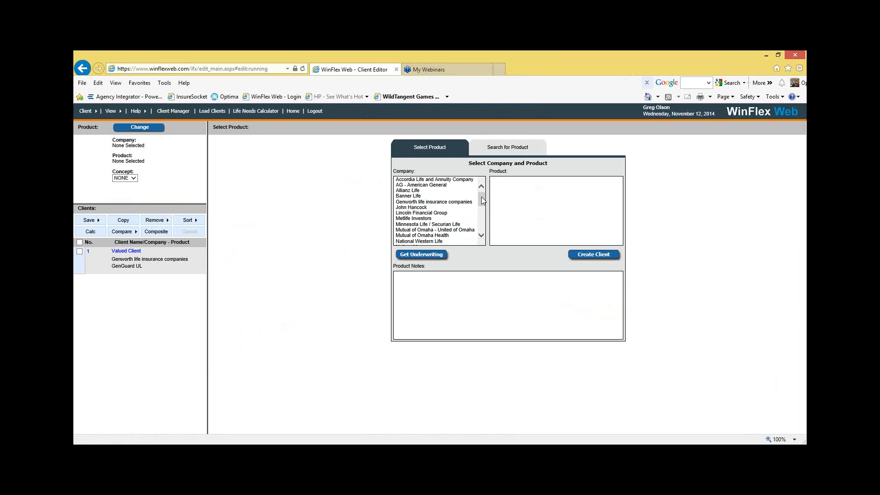
{"action": "left_click", "coordinate": [440, 204]}
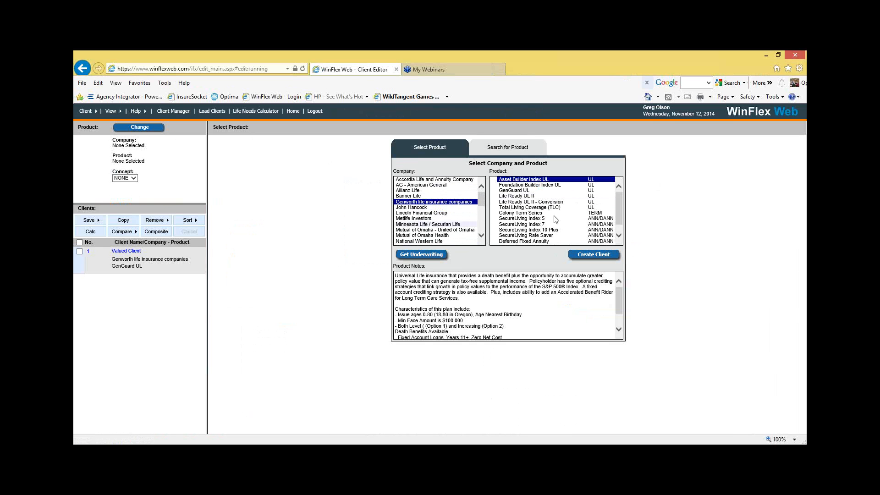
{"action": "scroll", "coordinate": [618, 201], "scroll_direction": "down", "scroll_amount": 1}
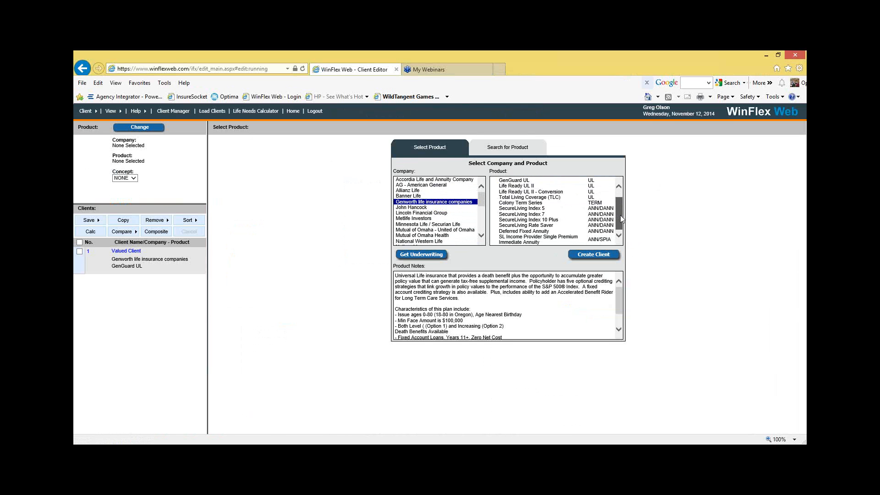
{"action": "scroll", "coordinate": [622, 195], "scroll_direction": "up", "scroll_amount": 1}
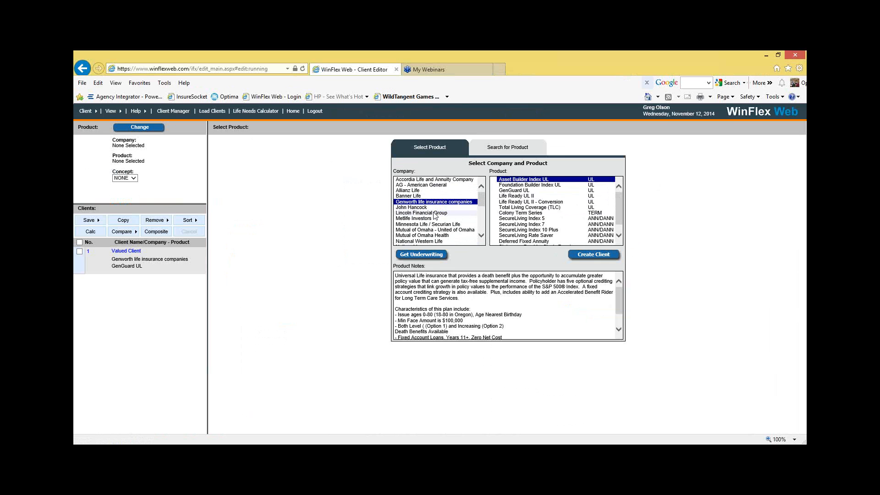
{"action": "left_click", "coordinate": [417, 207]}
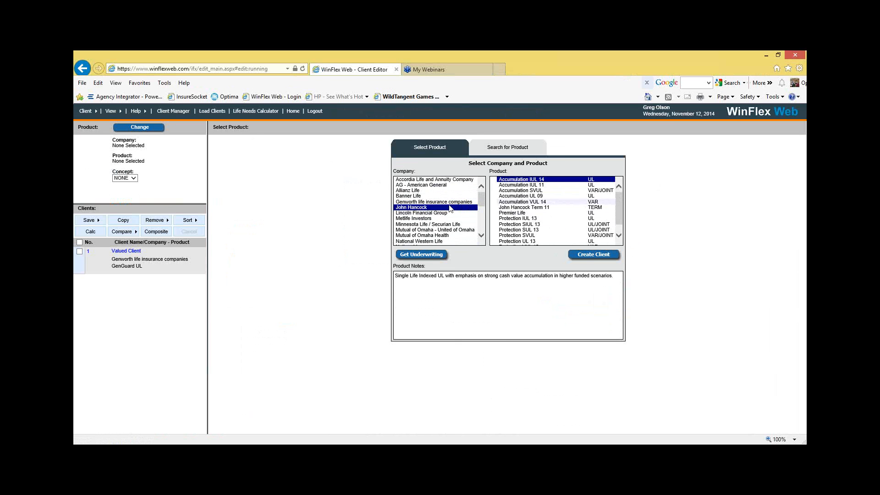
{"action": "left_click", "coordinate": [412, 190]}
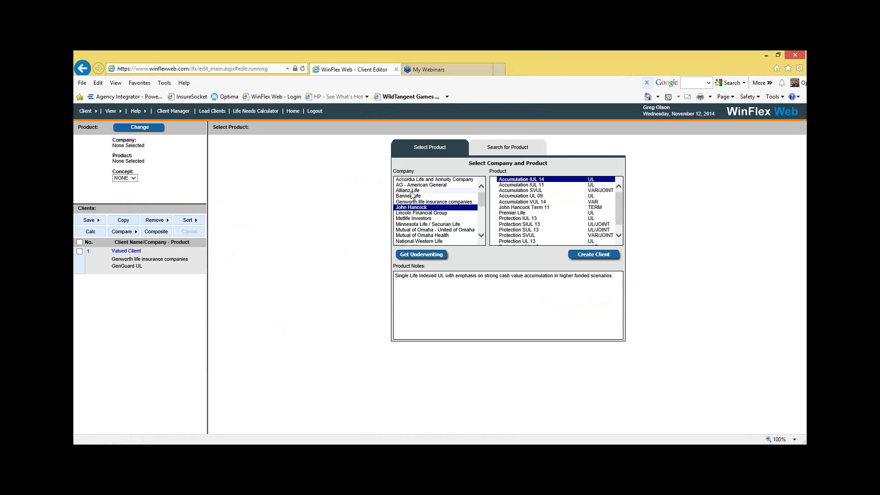
Step: Create a client with the GenGuard UL product from Genworth life insurance companies
{"action": "left_click", "coordinate": [432, 202]}
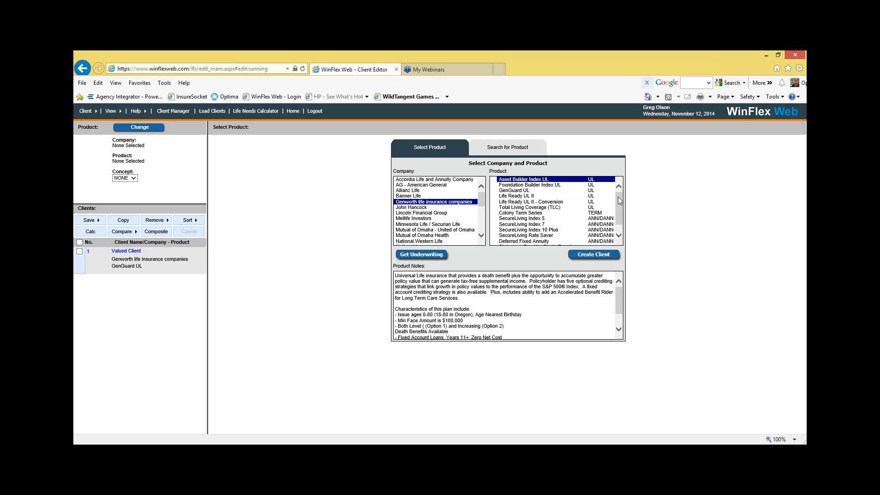
{"action": "left_click", "coordinate": [511, 191]}
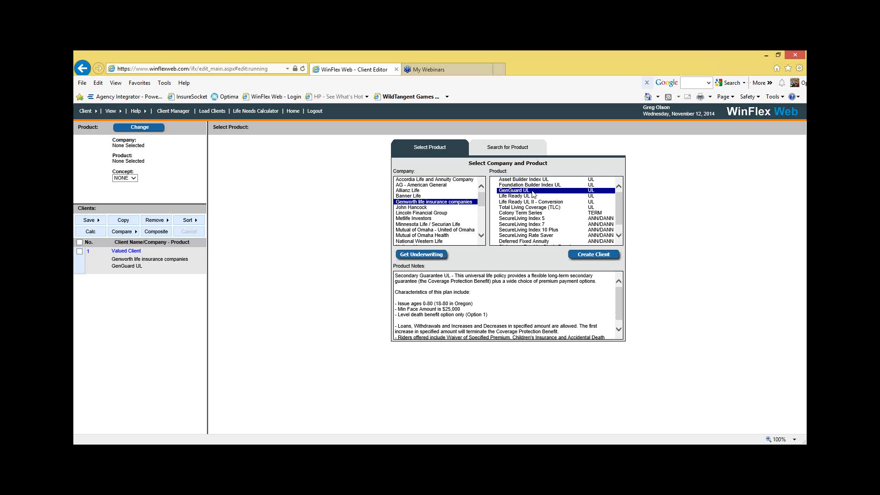
{"action": "left_click", "coordinate": [590, 258]}
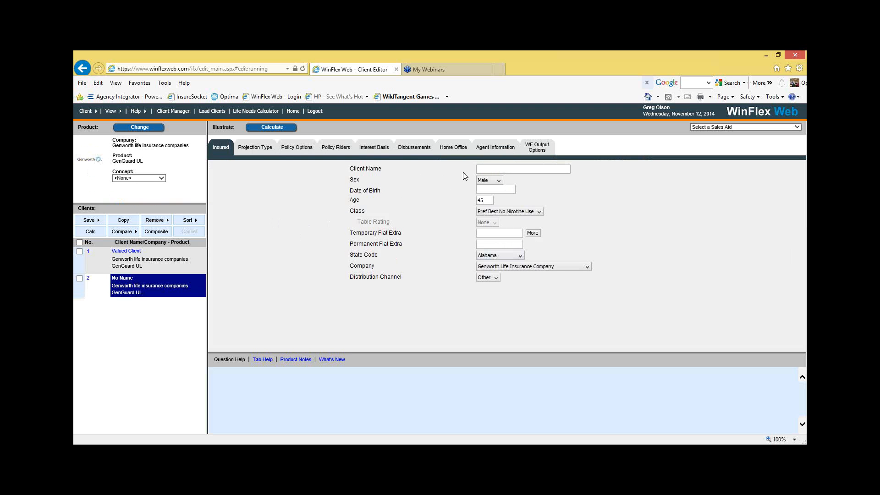
Step: Enter "Valued Client" as the insured's client name
{"action": "left_click", "coordinate": [508, 171]}
{"action": "type", "text": "Valued Client"}
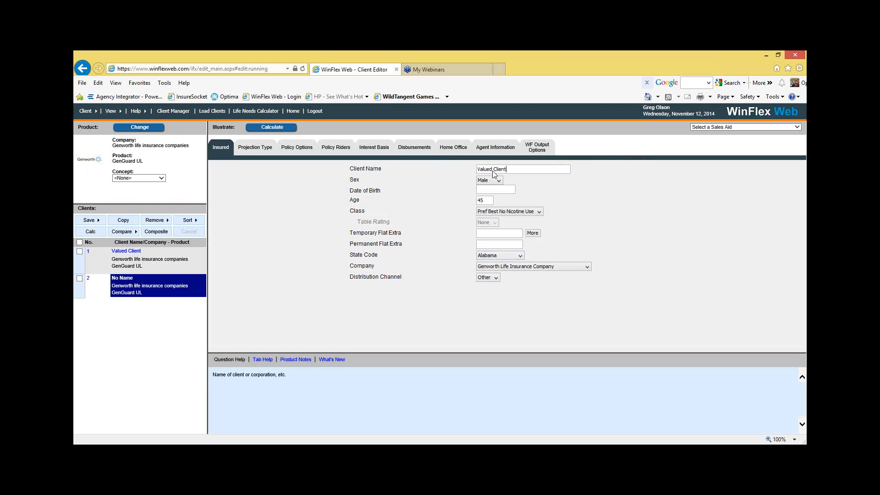
Step: Set the insured's class to Pref No Nicotine Use and the state code to Florida
{"action": "left_click", "coordinate": [502, 212]}
{"action": "left_click", "coordinate": [505, 228]}
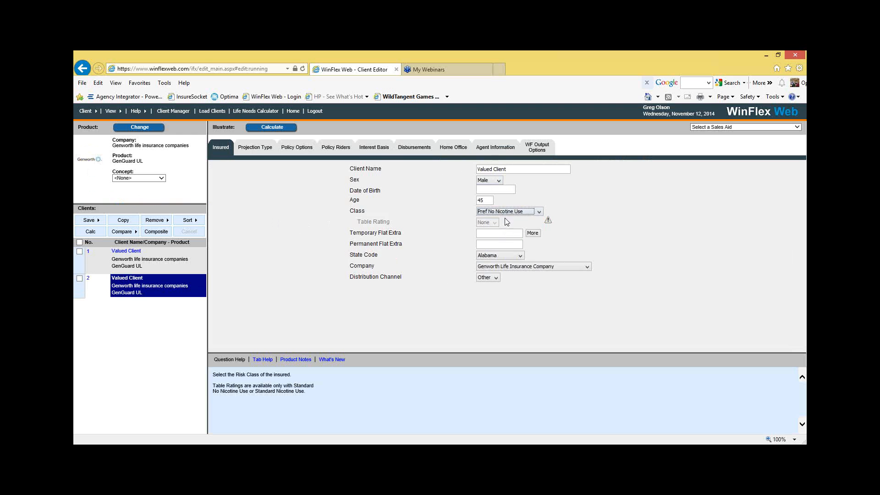
{"action": "left_click", "coordinate": [520, 255]}
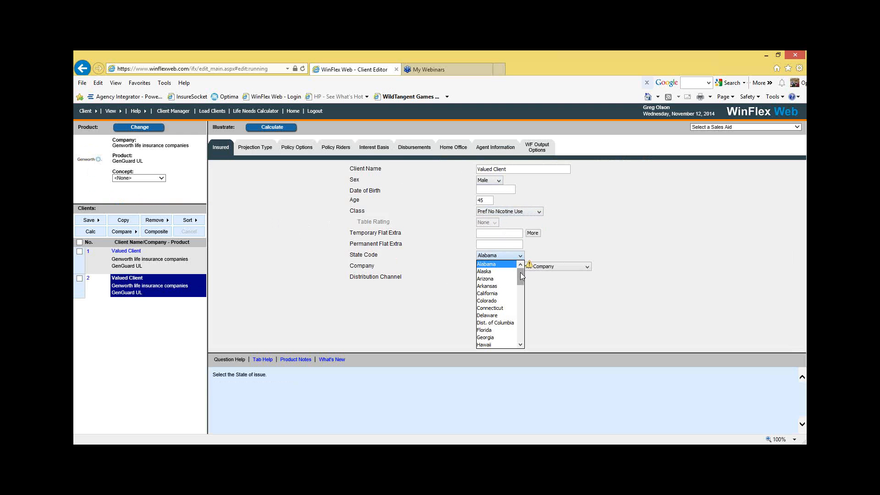
{"action": "scroll", "coordinate": [520, 279], "scroll_direction": "down", "scroll_amount": 2}
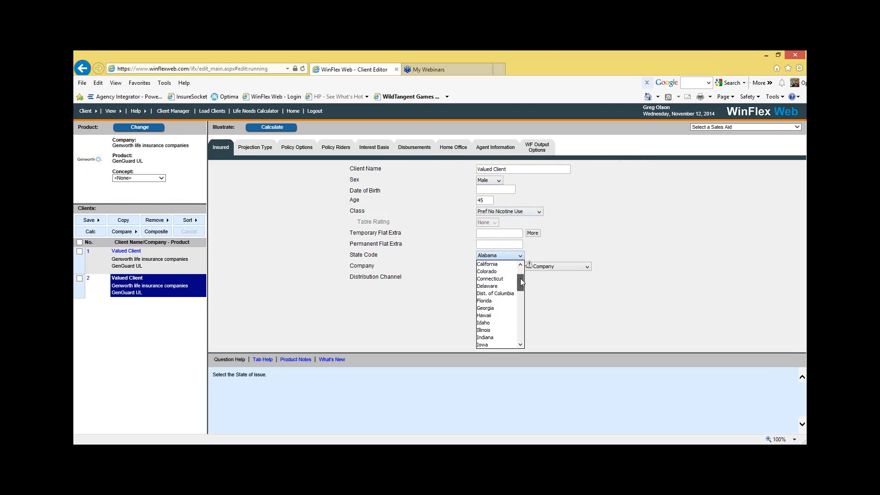
{"action": "left_click", "coordinate": [502, 302]}
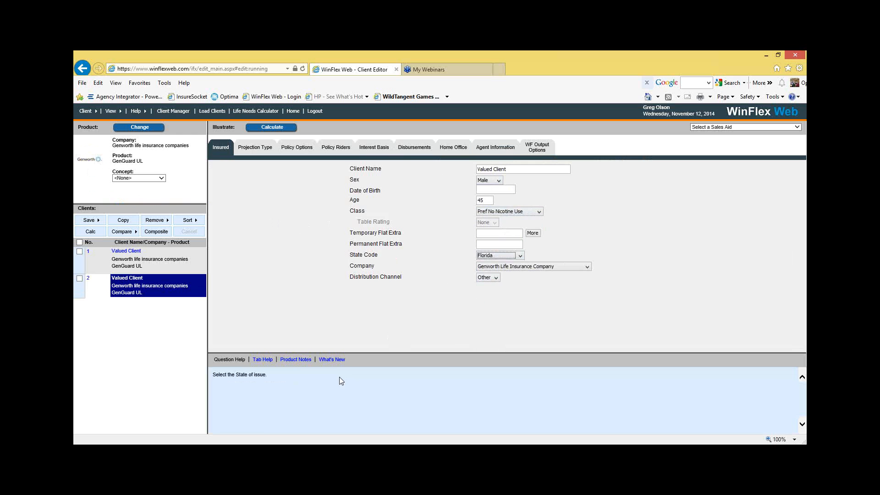
Step: Read the question help for the insured's age and class, including the allowed age range
{"action": "left_click", "coordinate": [492, 201]}
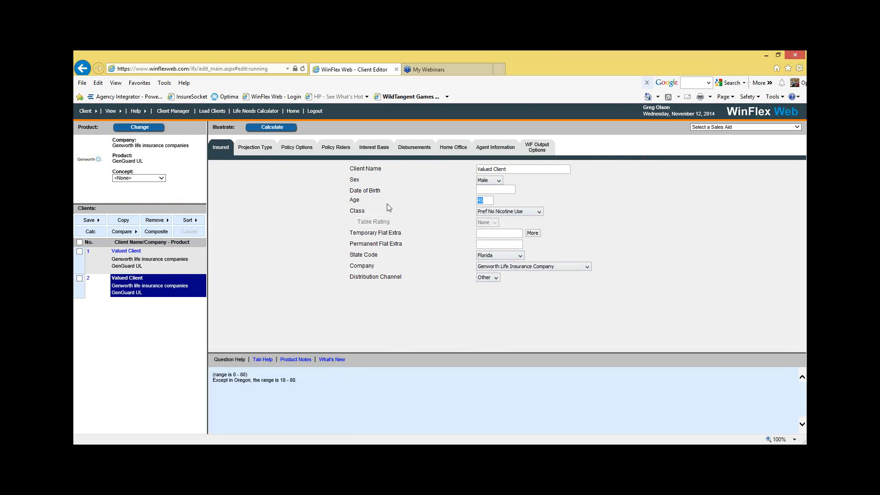
{"action": "left_click", "coordinate": [507, 213]}
{"action": "left_click", "coordinate": [500, 211]}
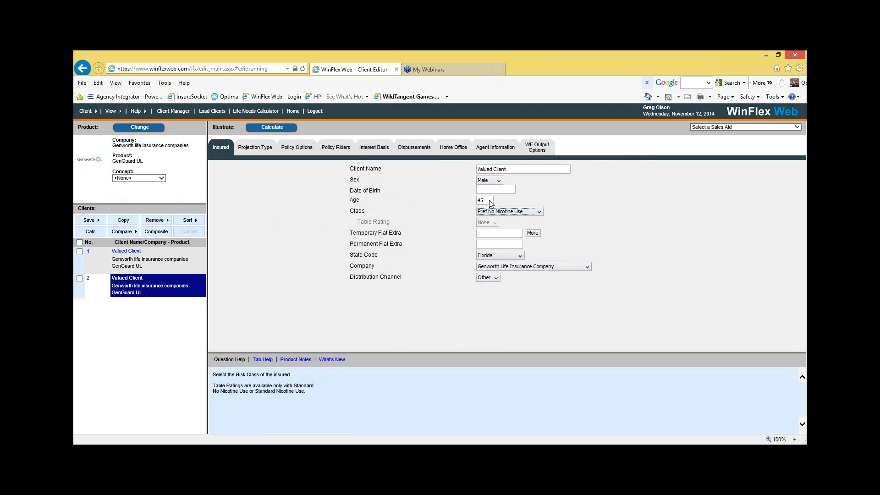
{"action": "left_click", "coordinate": [492, 201]}
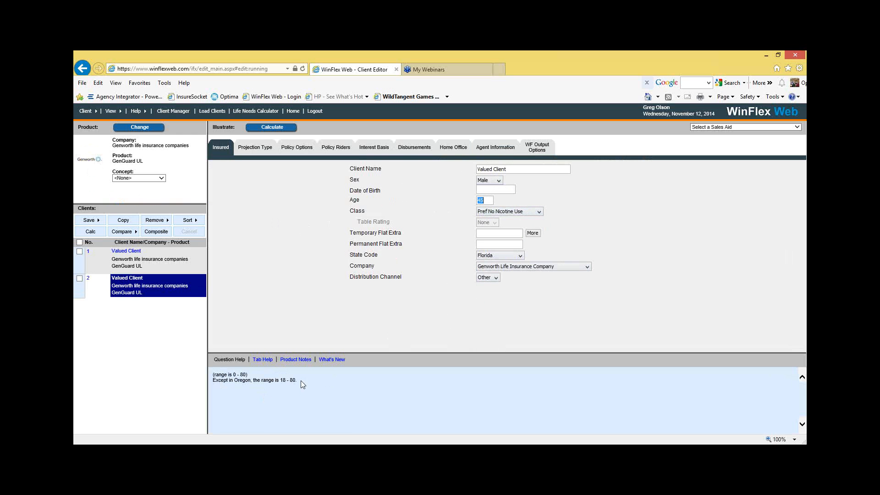
{"action": "left_click_drag", "start_coordinate": [301, 381], "coordinate": [212, 375]}
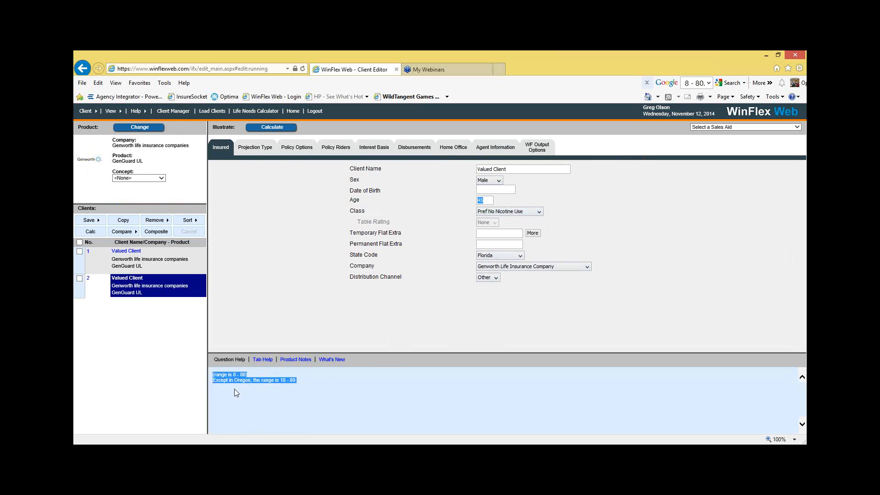
{"action": "left_click", "coordinate": [294, 383]}
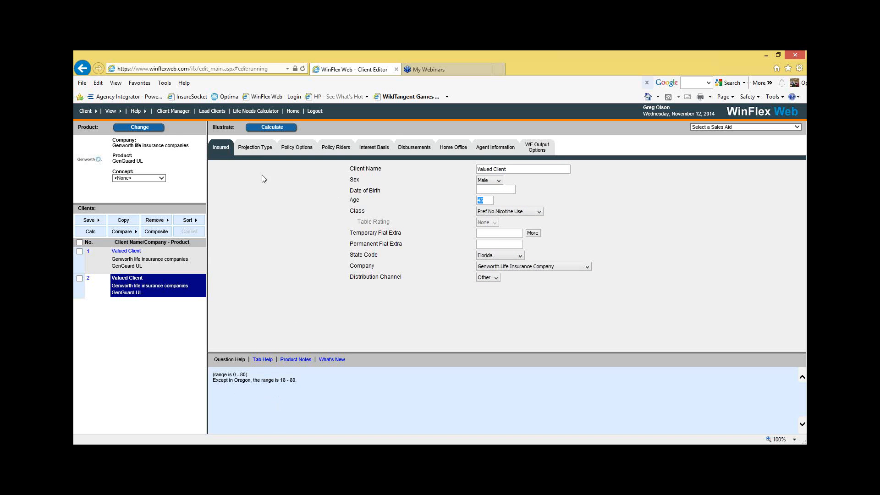
Step: Set the projection type to Level Guar Face Solve with a modal premium of 5000
{"action": "left_click", "coordinate": [260, 147]}
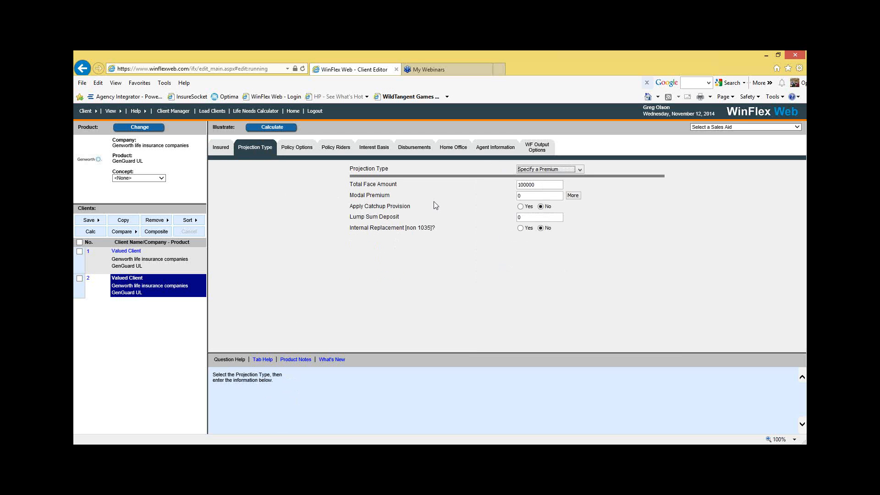
{"action": "left_click", "coordinate": [579, 172]}
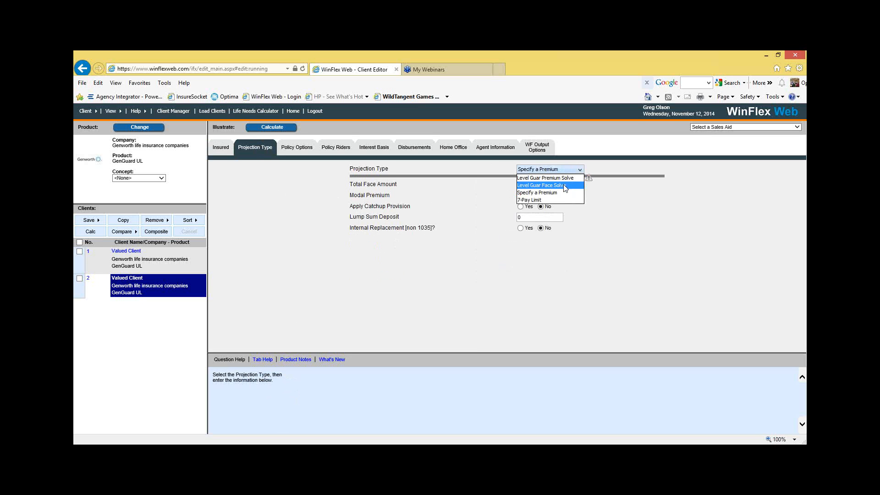
{"action": "left_click", "coordinate": [565, 186]}
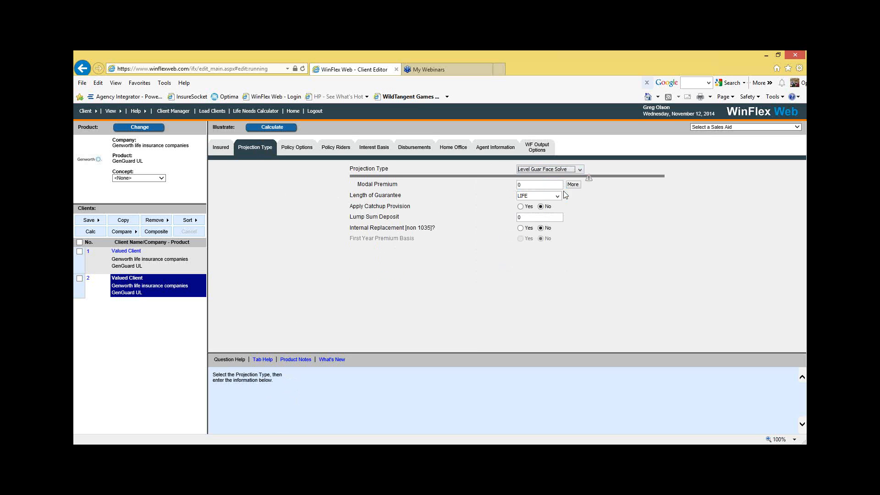
{"action": "left_click", "coordinate": [536, 186]}
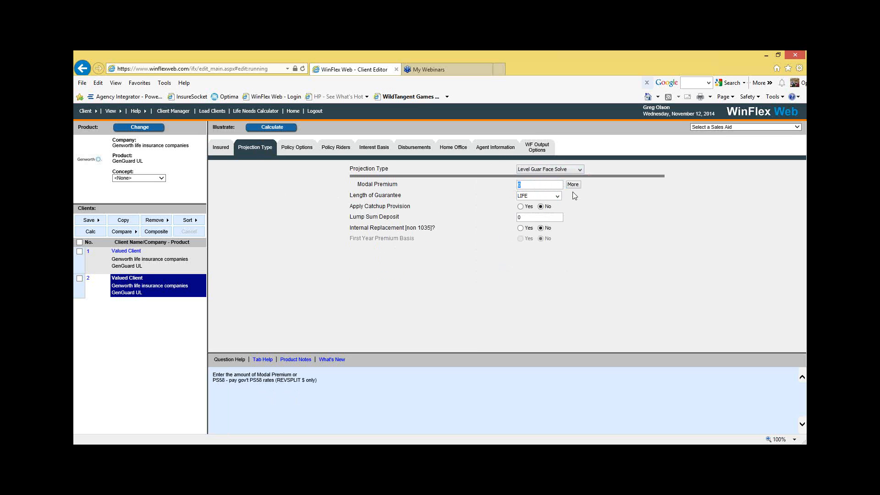
{"action": "type", "text": "5000"}
Step: Review the available choices for the projection's length of guarantee
{"action": "left_click", "coordinate": [544, 196]}
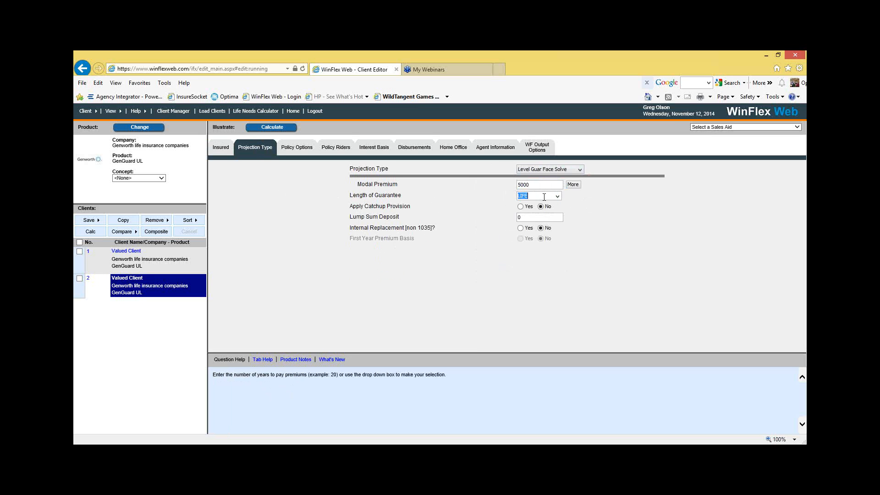
{"action": "left_click", "coordinate": [558, 196]}
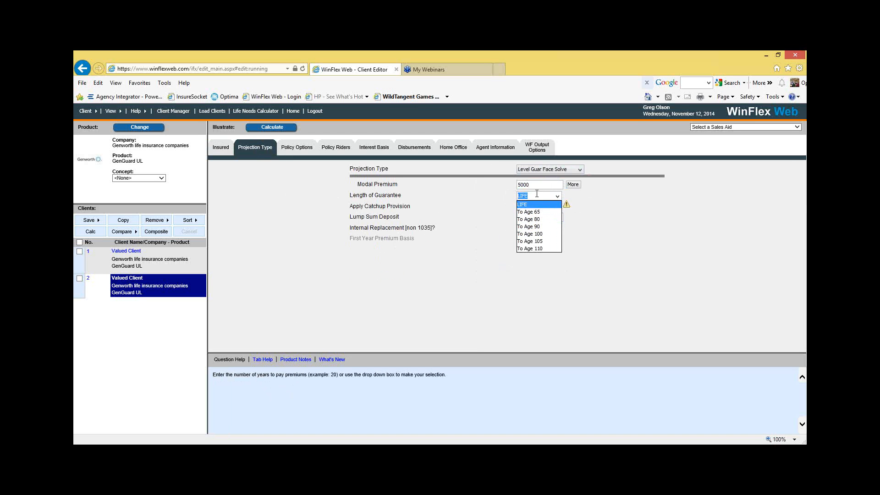
{"action": "left_click", "coordinate": [594, 211]}
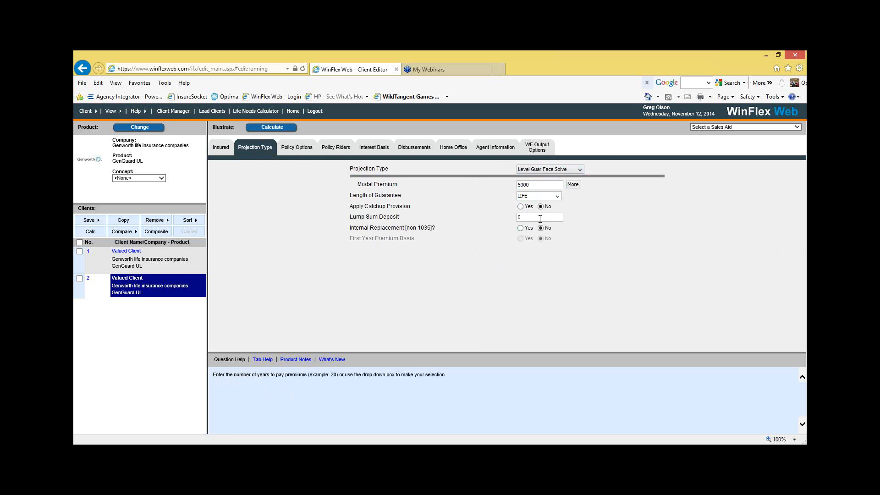
Step: Check the 1035 cash value entry in the policy options and set Policy Riders to Yes
{"action": "left_click", "coordinate": [298, 149]}
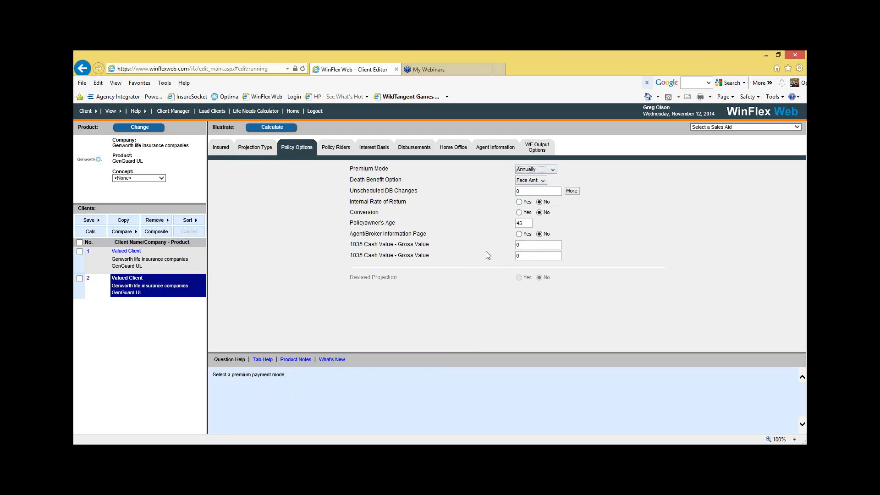
{"action": "left_click", "coordinate": [529, 247]}
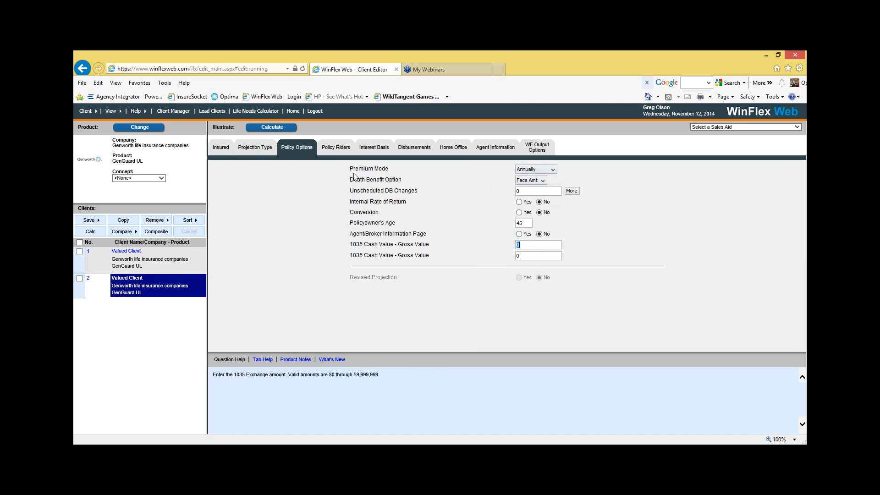
{"action": "left_click", "coordinate": [339, 147]}
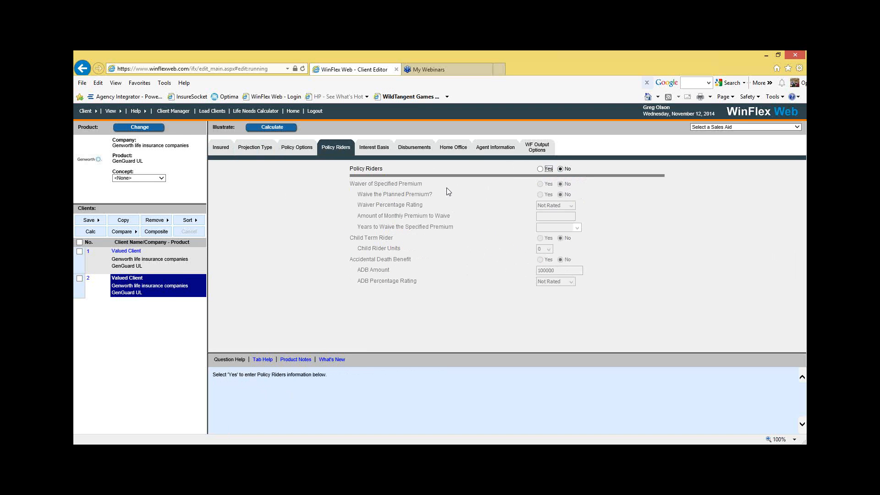
{"action": "left_click", "coordinate": [542, 169]}
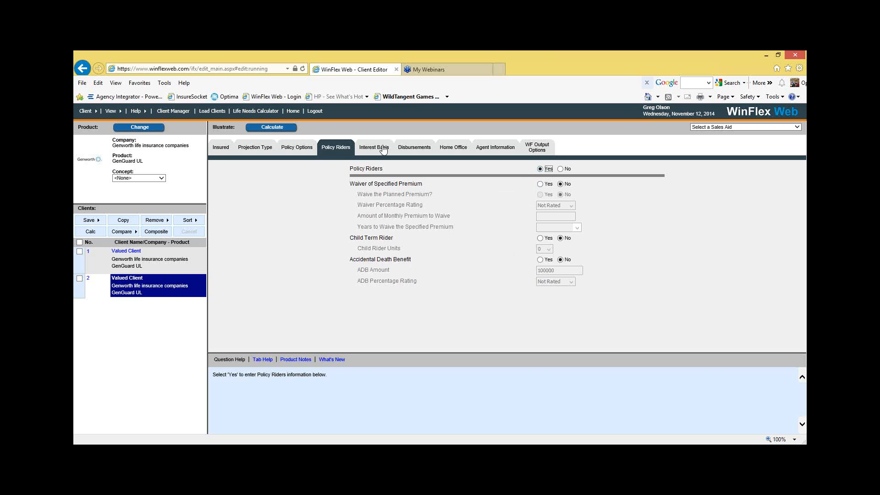
Step: Set Policy Riders to No and check the interest basis, disbursements and home office settings
{"action": "left_click", "coordinate": [560, 169]}
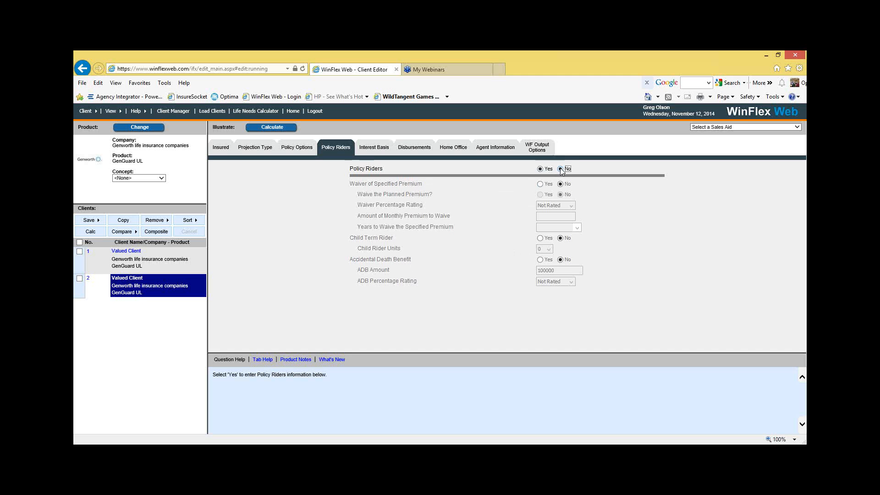
{"action": "left_click", "coordinate": [381, 148]}
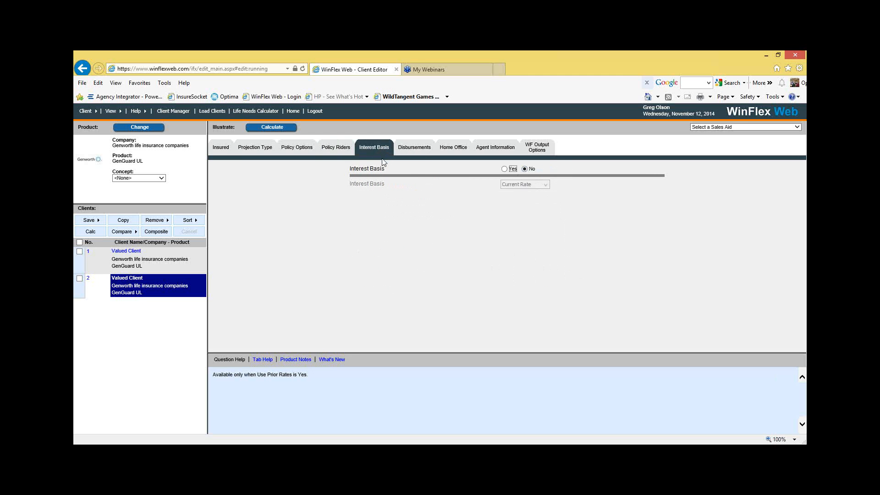
{"action": "left_click", "coordinate": [411, 151]}
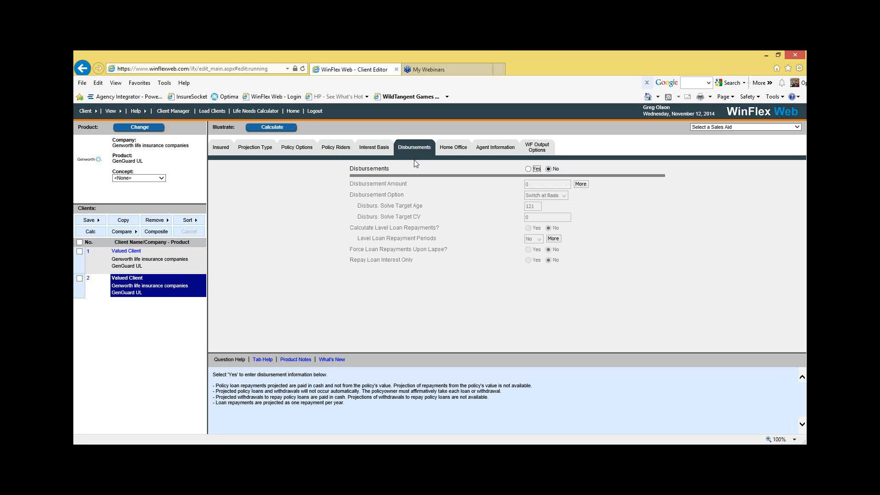
{"action": "left_click", "coordinate": [453, 148]}
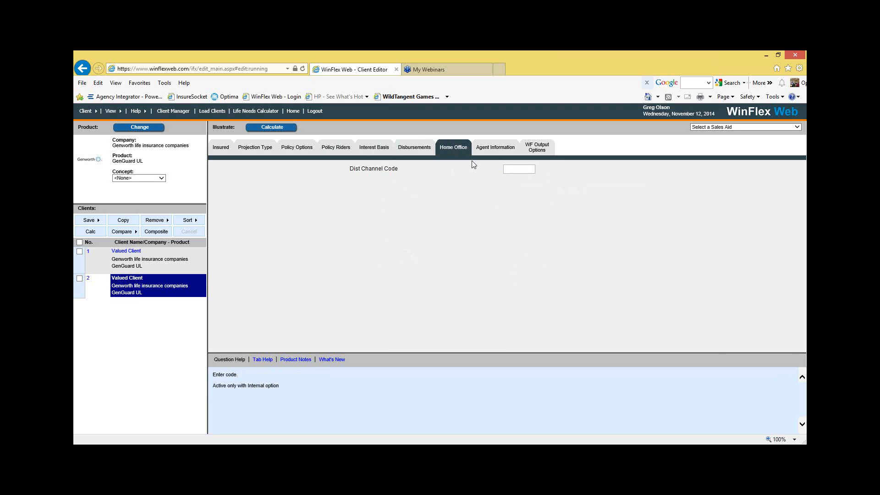
Step: Fill in the current client's agent information by choosing the intended agent from the saved agent list
{"action": "left_click", "coordinate": [492, 151]}
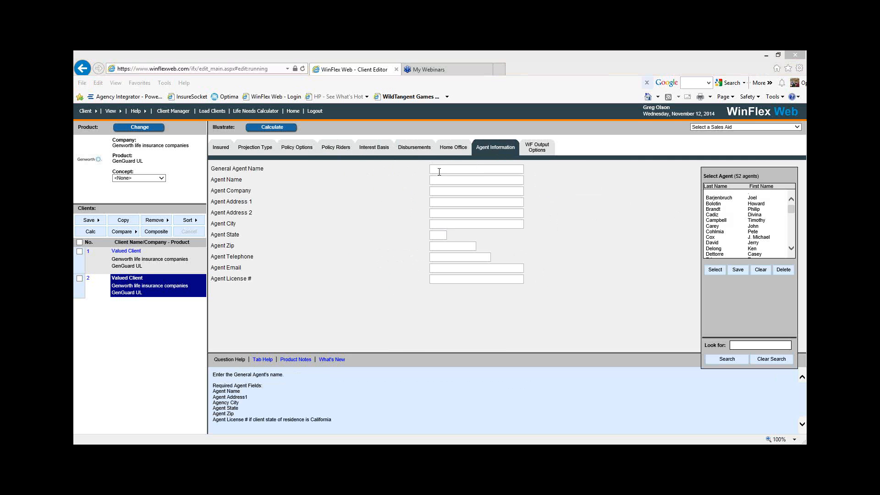
{"action": "left_click", "coordinate": [794, 210]}
{"action": "left_click_drag", "start_coordinate": [793, 210], "coordinate": [796, 240]}
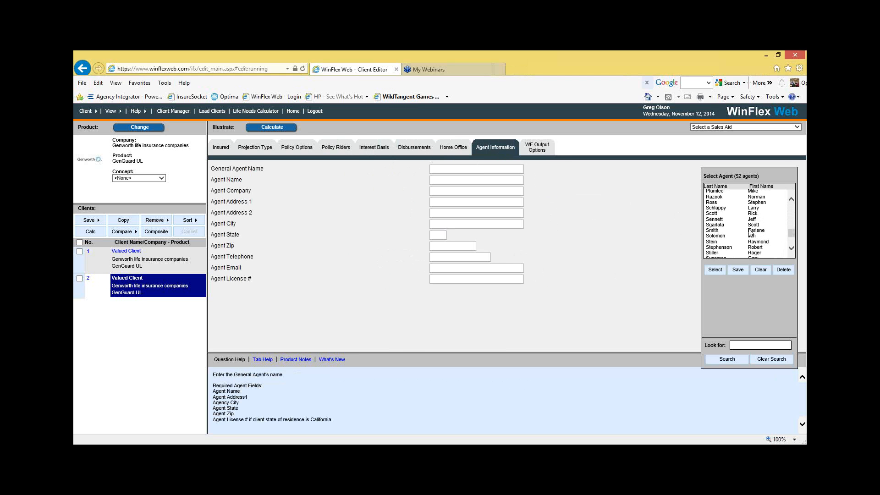
{"action": "left_click", "coordinate": [724, 235]}
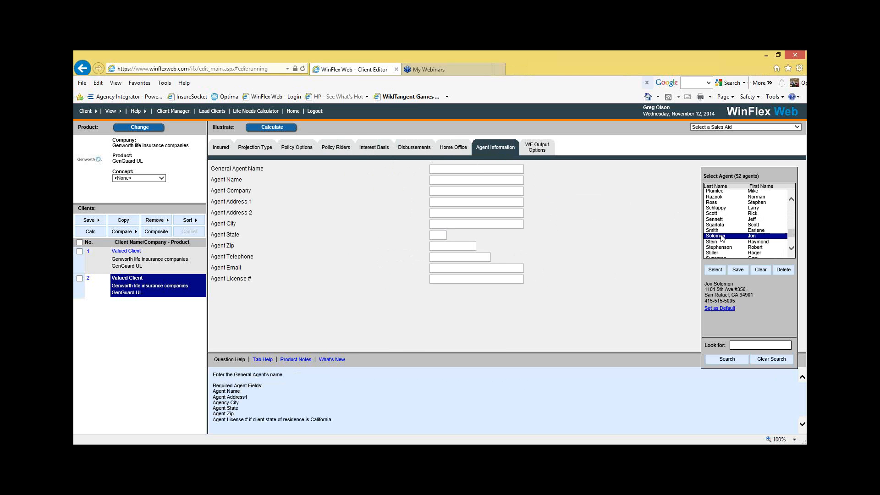
{"action": "left_click", "coordinate": [717, 271]}
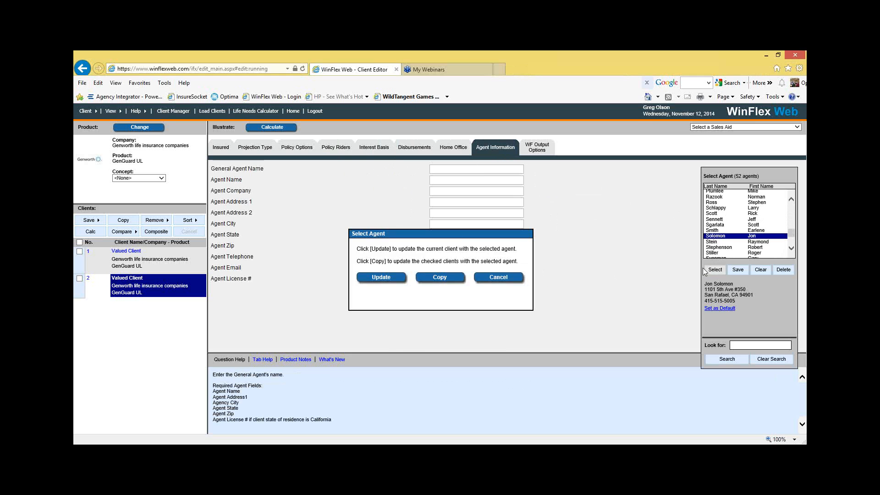
{"action": "left_click", "coordinate": [381, 278]}
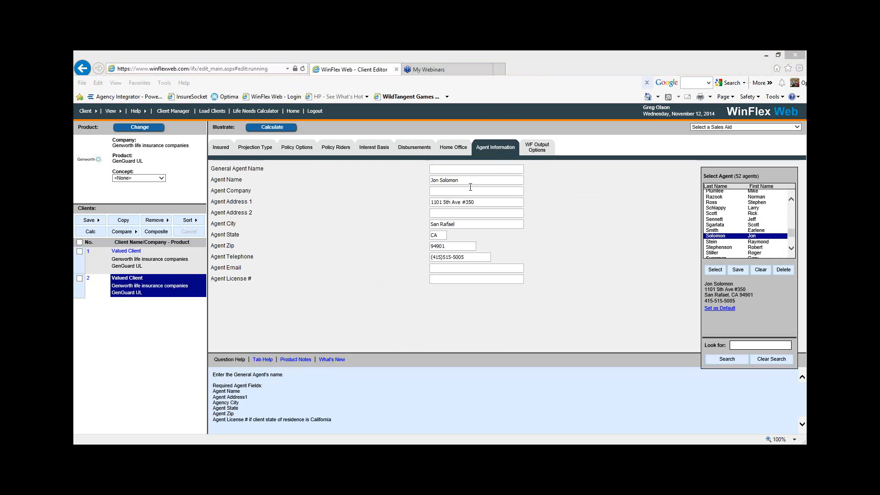
Step: Calculate the illustration and open its report at the first Planned Premiums and Benefits table
{"action": "left_click", "coordinate": [273, 128]}
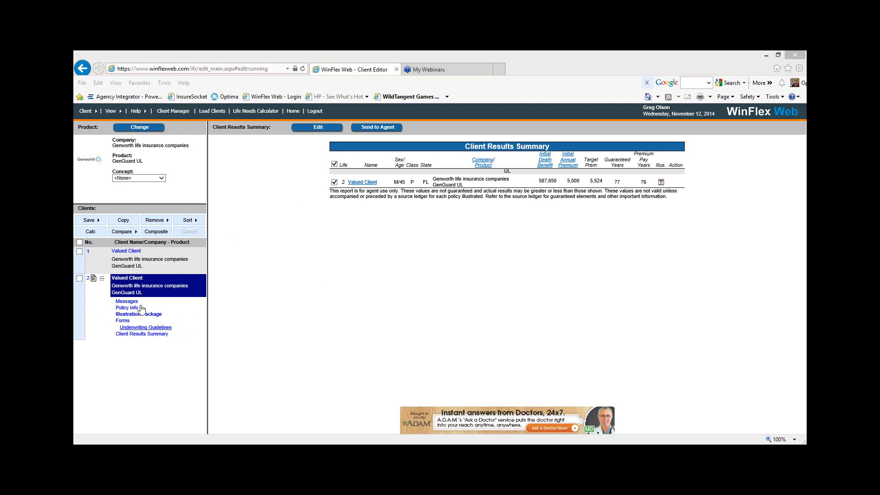
{"action": "left_click", "coordinate": [661, 183]}
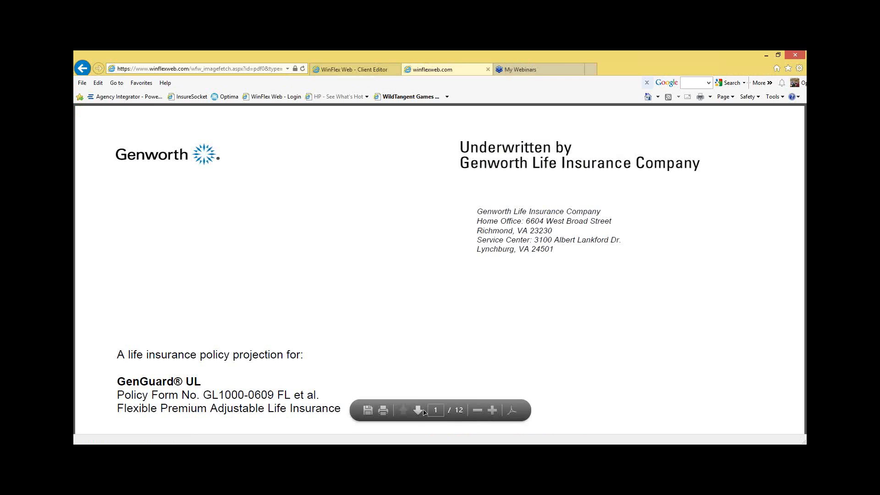
{"action": "left_click", "coordinate": [418, 410]}
{"action": "left_click", "coordinate": [418, 410]}
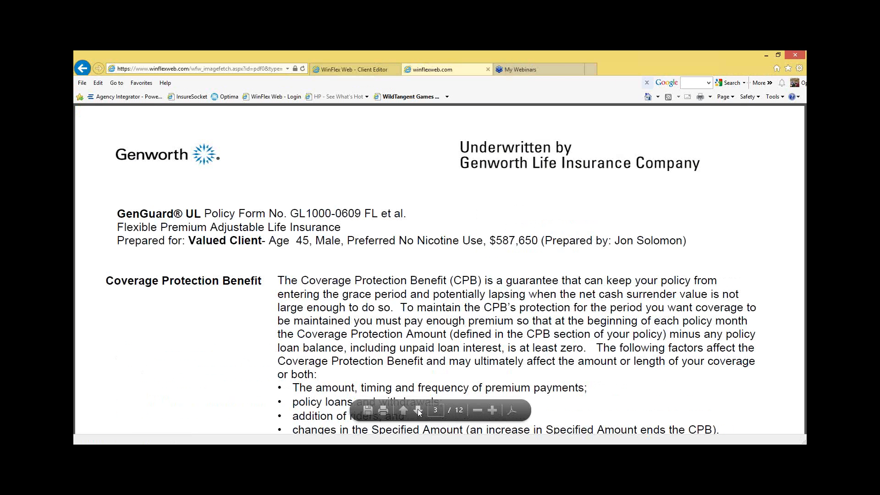
{"action": "left_click", "coordinate": [417, 410]}
{"action": "scroll", "coordinate": [509, 301], "scroll_direction": "down", "scroll_amount": 3}
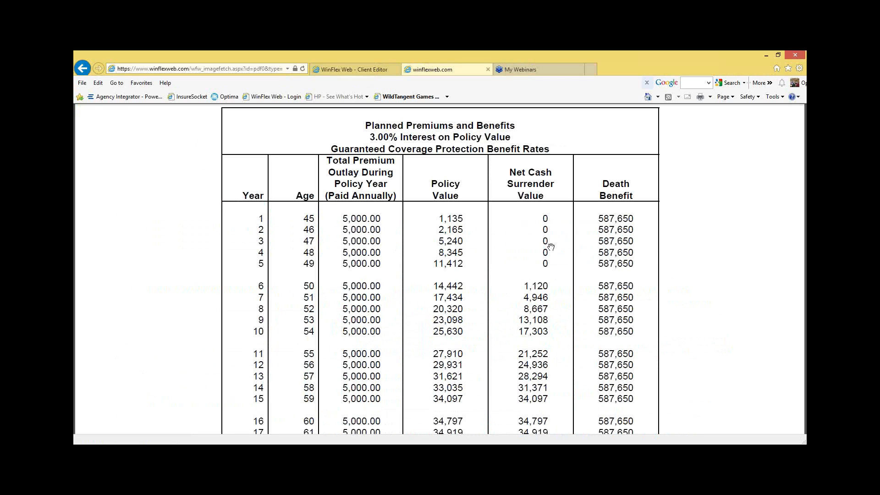
Step: Examine the yearly premiums, policy values and death benefits through the final policy years, and close the report
{"action": "scroll", "coordinate": [481, 266], "scroll_direction": "down", "scroll_amount": 8}
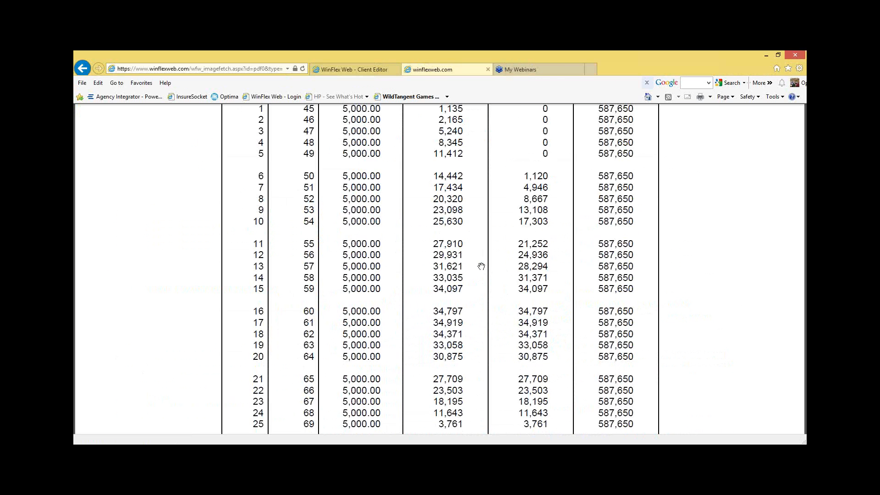
{"action": "scroll", "coordinate": [481, 268], "scroll_direction": "down", "scroll_amount": 10}
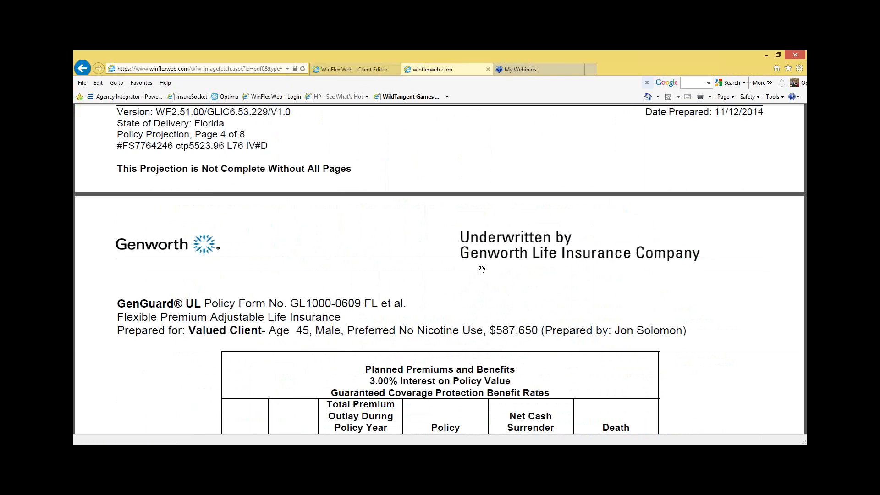
{"action": "scroll", "coordinate": [482, 271], "scroll_direction": "down", "scroll_amount": 4}
{"action": "scroll", "coordinate": [482, 272], "scroll_direction": "down", "scroll_amount": 15}
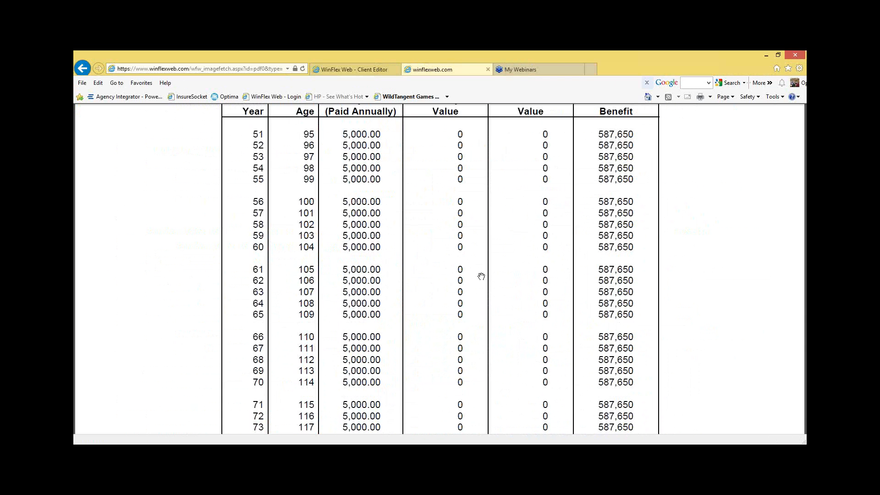
{"action": "scroll", "coordinate": [481, 276], "scroll_direction": "down", "scroll_amount": 15}
{"action": "scroll", "coordinate": [456, 299], "scroll_direction": "down", "scroll_amount": 8}
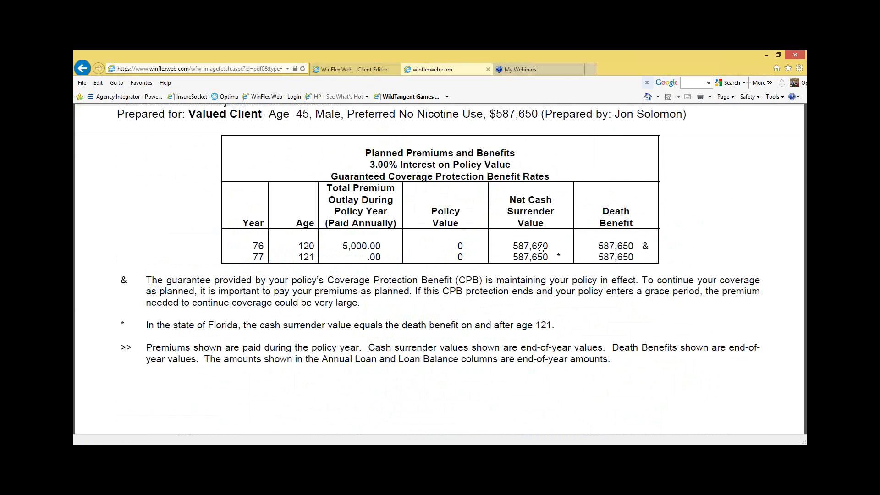
{"action": "scroll", "coordinate": [502, 280], "scroll_direction": "down", "scroll_amount": 6}
{"action": "scroll", "coordinate": [499, 281], "scroll_direction": "up", "scroll_amount": 12}
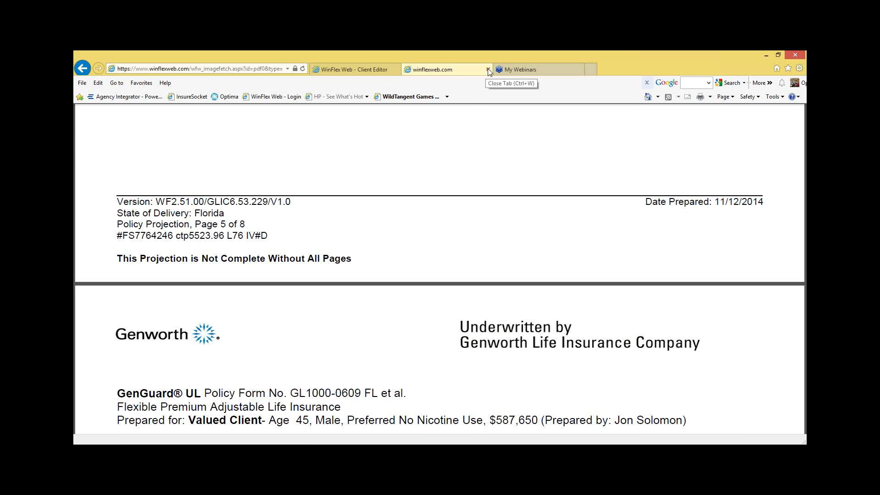
{"action": "key", "text": "ctrl+w"}
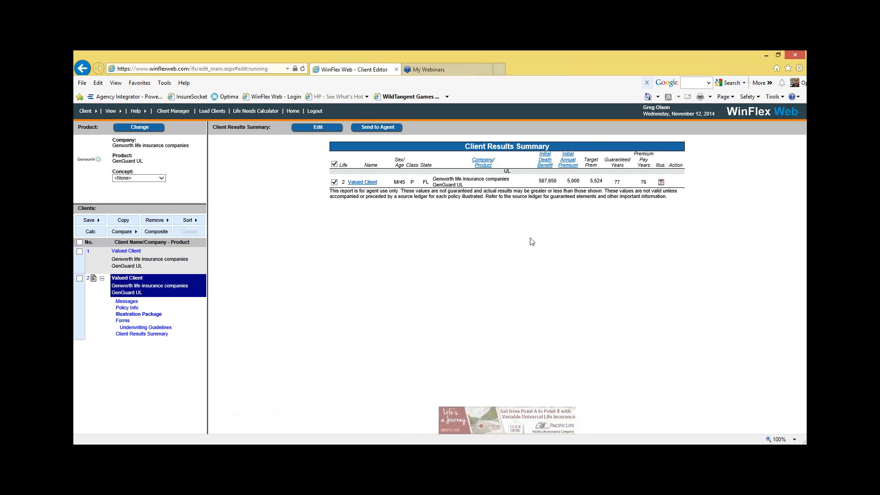
Step: Edit the illustration's projection type to Level Guar Premium Solve with a total face amount of 1000000
{"action": "left_click", "coordinate": [323, 127]}
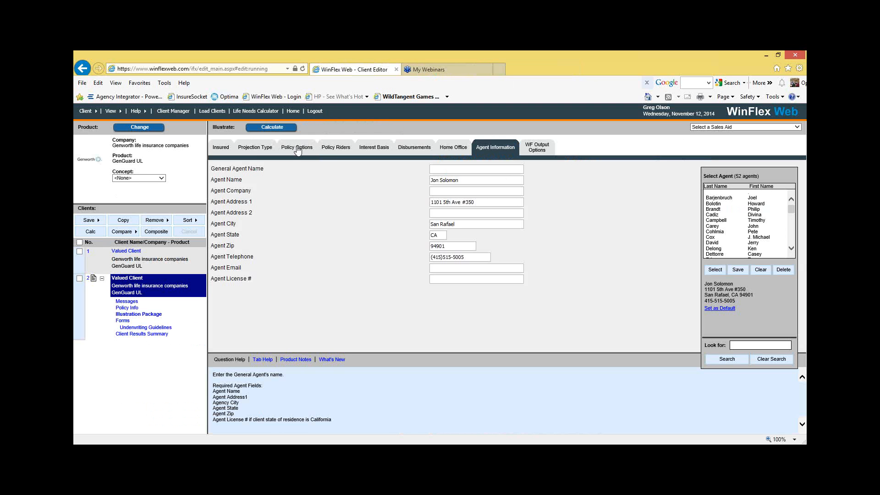
{"action": "left_click", "coordinate": [264, 150]}
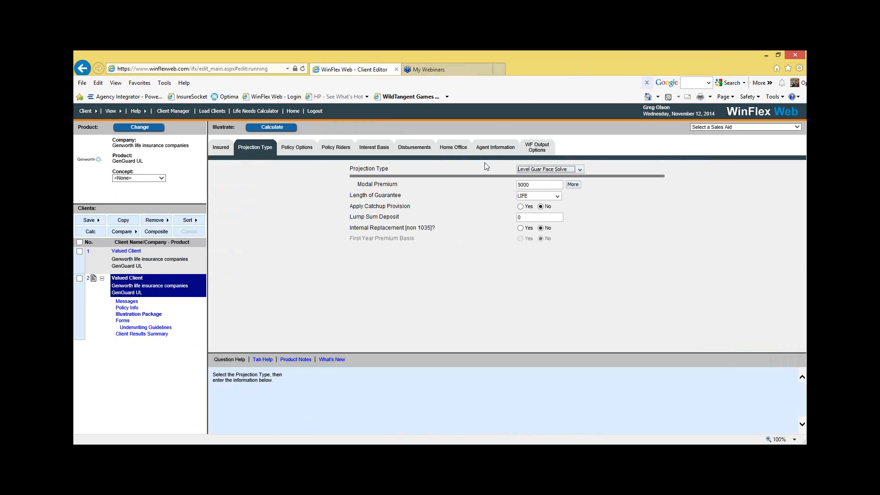
{"action": "left_click", "coordinate": [580, 170]}
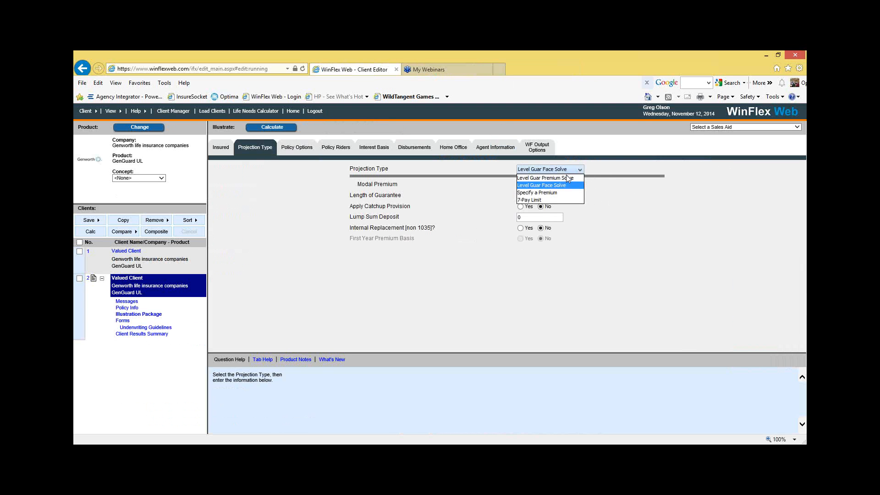
{"action": "left_click", "coordinate": [567, 179]}
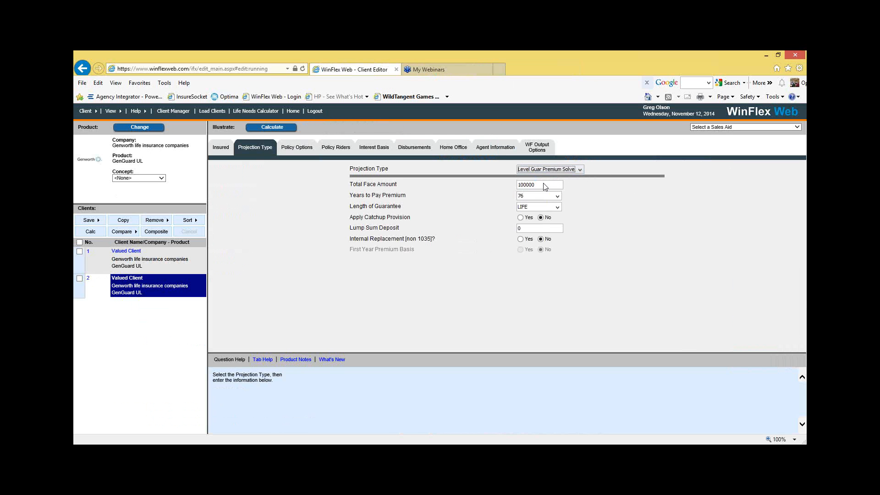
{"action": "left_click", "coordinate": [545, 185]}
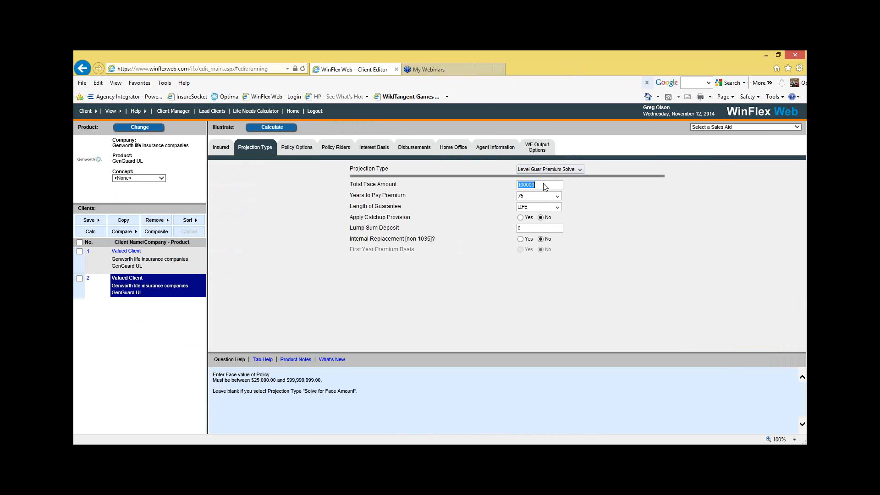
{"action": "type", "text": "100000"}
Step: Check the policy options, policy riders and interest basis, and recalculate the illustration
{"action": "left_click", "coordinate": [298, 147]}
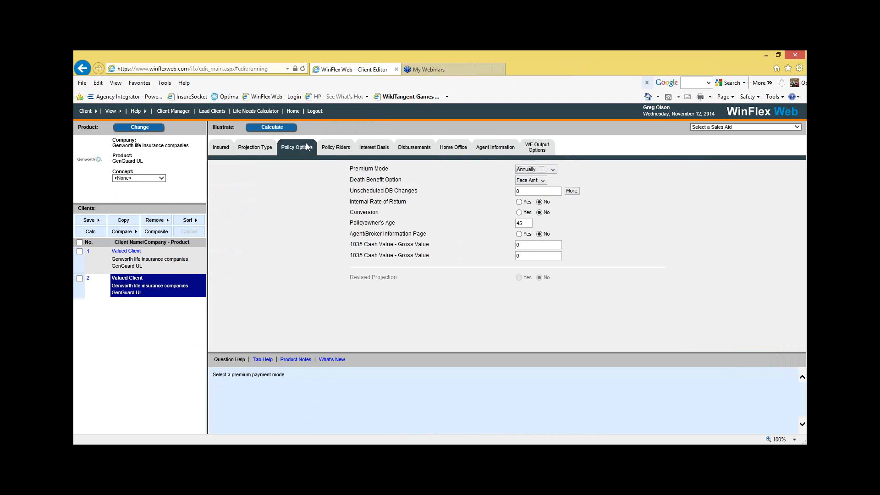
{"action": "left_click", "coordinate": [333, 148]}
{"action": "left_click", "coordinate": [367, 148]}
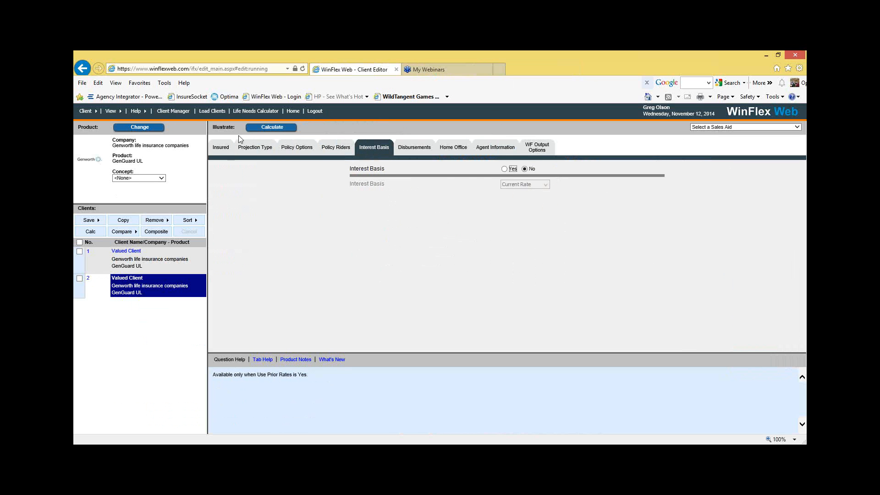
{"action": "left_click", "coordinate": [270, 127]}
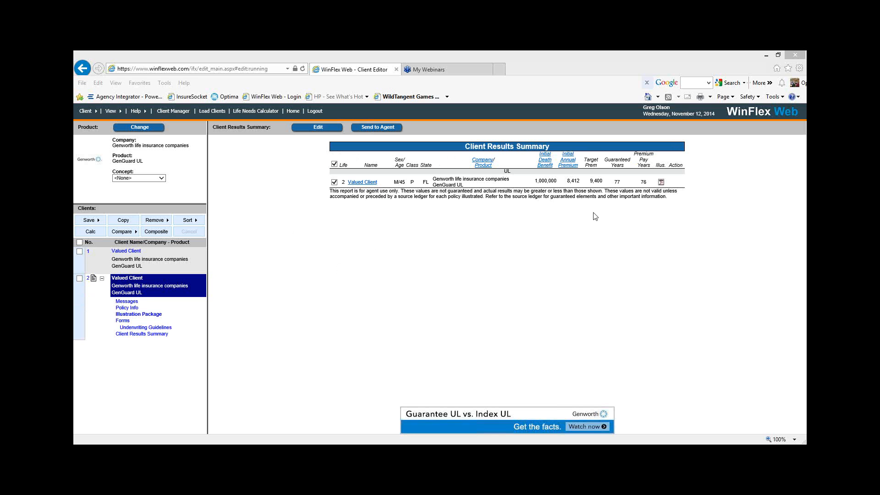
Step: Open the recalculated illustration report and examine its cover details and Planned Premiums and Benefits tables through age 121
{"action": "left_click", "coordinate": [662, 182]}
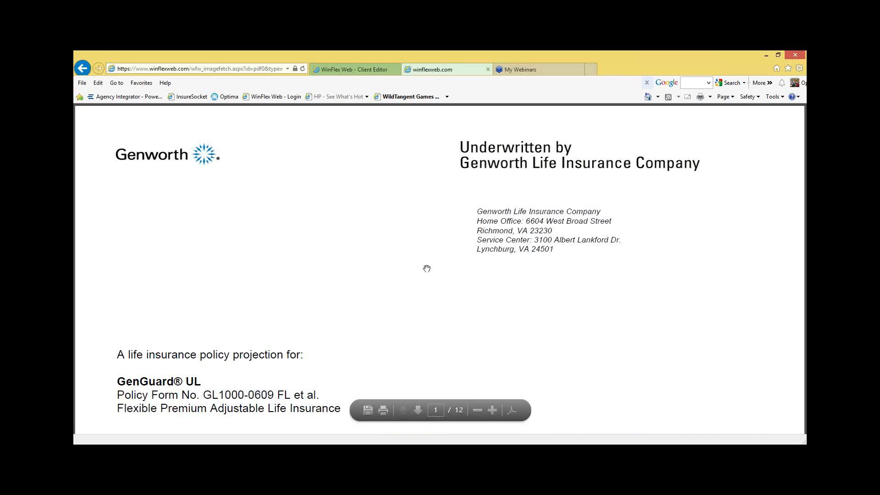
{"action": "scroll", "coordinate": [387, 228], "scroll_direction": "down", "scroll_amount": 8}
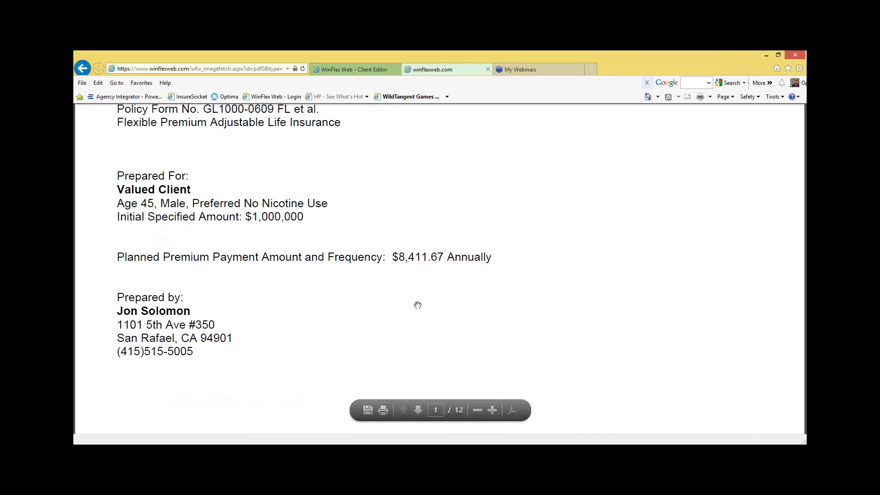
{"action": "scroll", "coordinate": [421, 411], "scroll_direction": "down", "scroll_amount": 1}
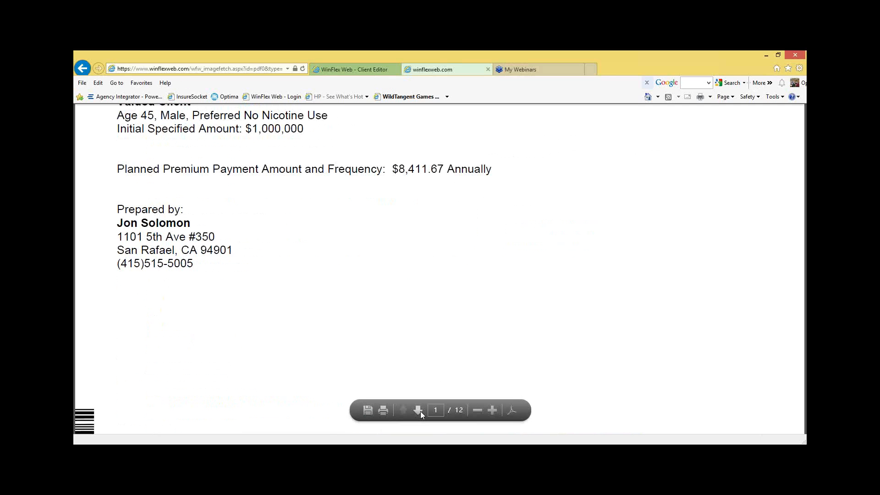
{"action": "left_click", "coordinate": [420, 411]}
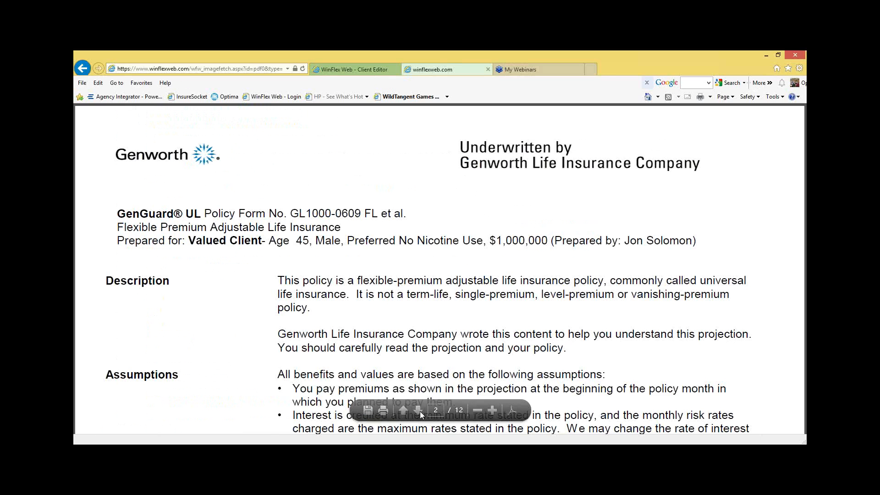
{"action": "left_click", "coordinate": [420, 412]}
{"action": "left_click", "coordinate": [420, 411]}
{"action": "left_click", "coordinate": [420, 411]}
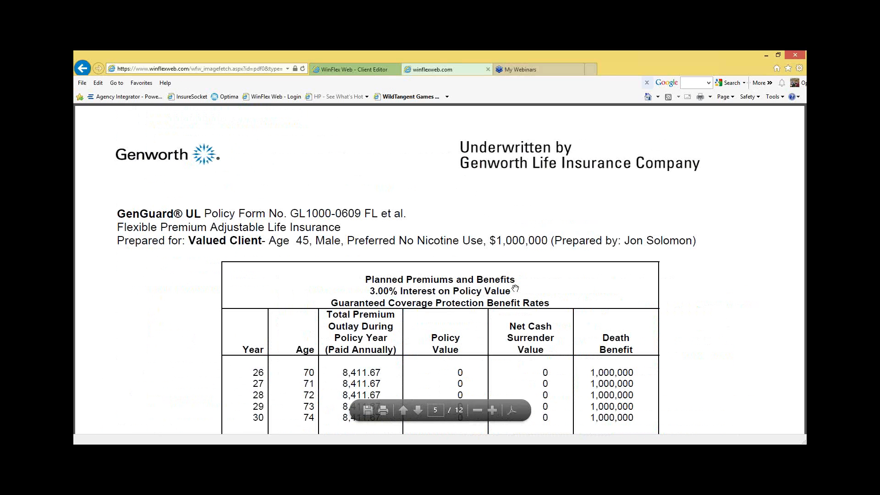
{"action": "scroll", "coordinate": [515, 275], "scroll_direction": "down", "scroll_amount": 20}
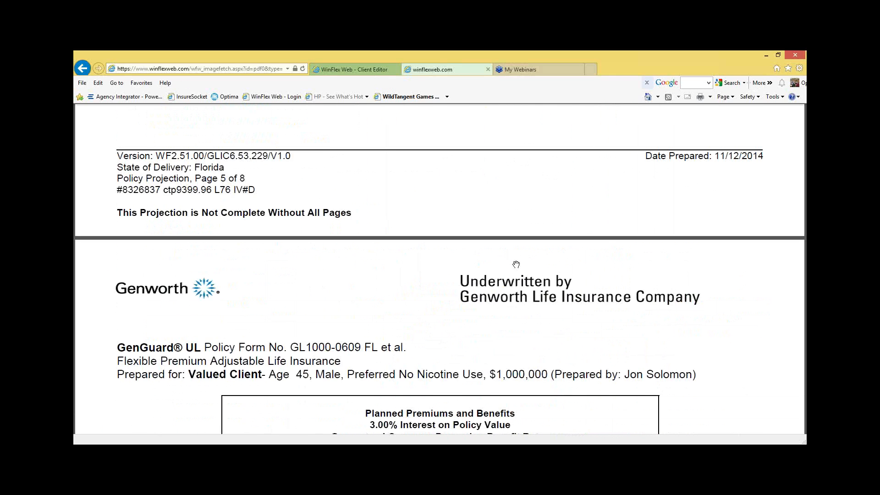
{"action": "scroll", "coordinate": [516, 264], "scroll_direction": "down", "scroll_amount": 20}
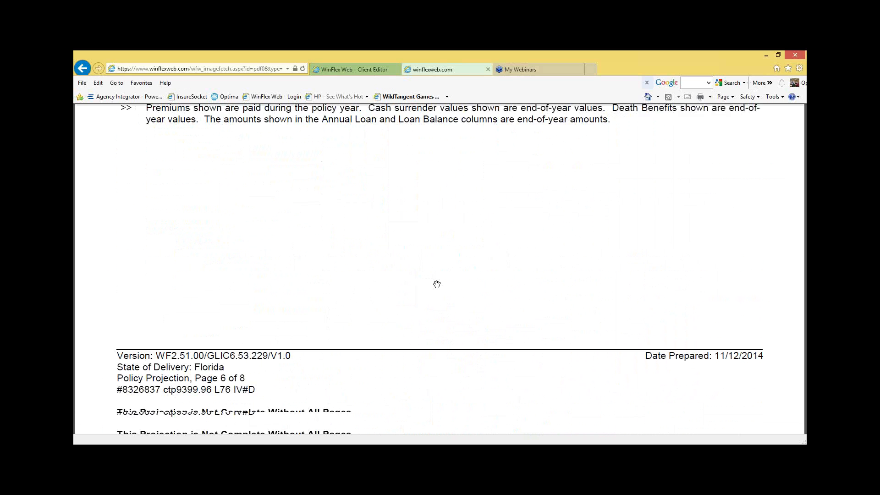
{"action": "scroll", "coordinate": [437, 284], "scroll_direction": "down", "scroll_amount": 15}
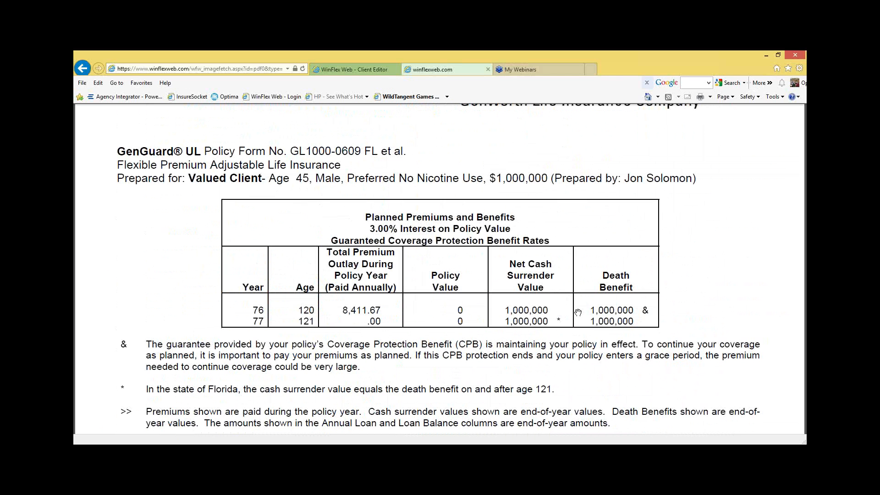
Step: Close the report, reopen the illustration for editing, and update the second client's product to Protective Life's Protective Custom Choice UL 8-14
{"action": "left_click", "coordinate": [488, 69]}
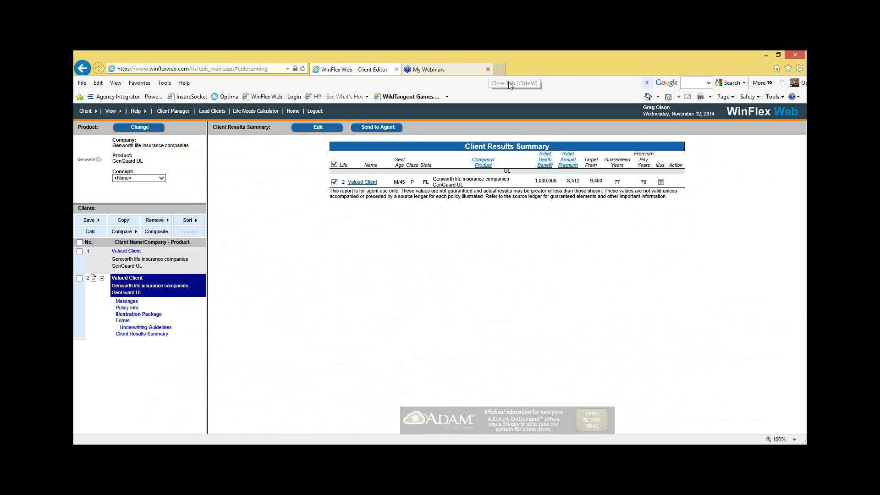
{"action": "left_click", "coordinate": [312, 130]}
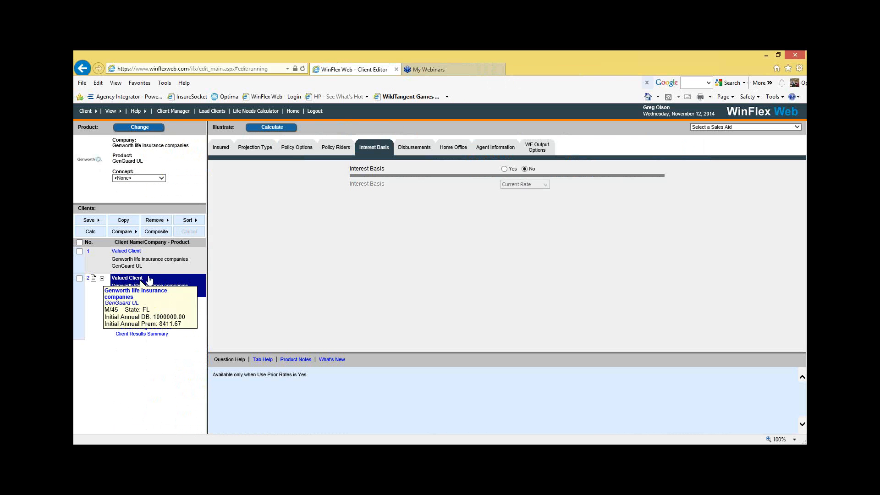
{"action": "left_click", "coordinate": [152, 128]}
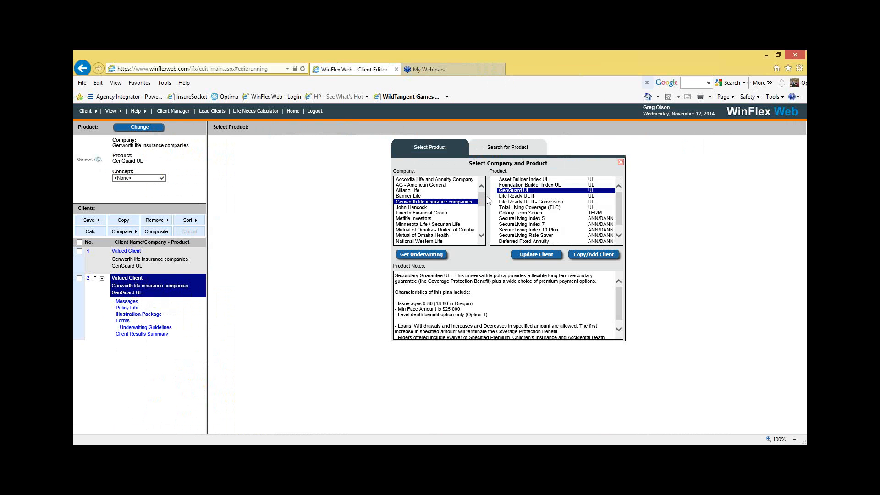
{"action": "left_click_drag", "start_coordinate": [482, 202], "coordinate": [483, 230]}
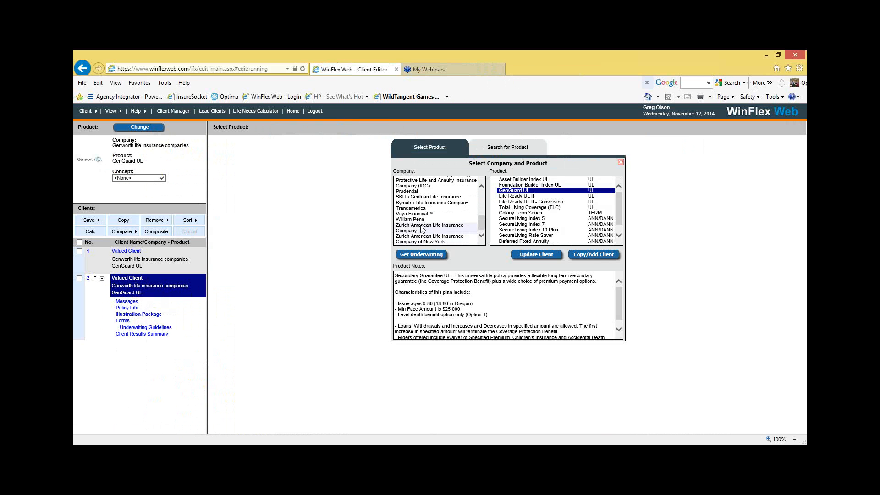
{"action": "scroll", "coordinate": [436, 216], "scroll_direction": "up", "scroll_amount": 2}
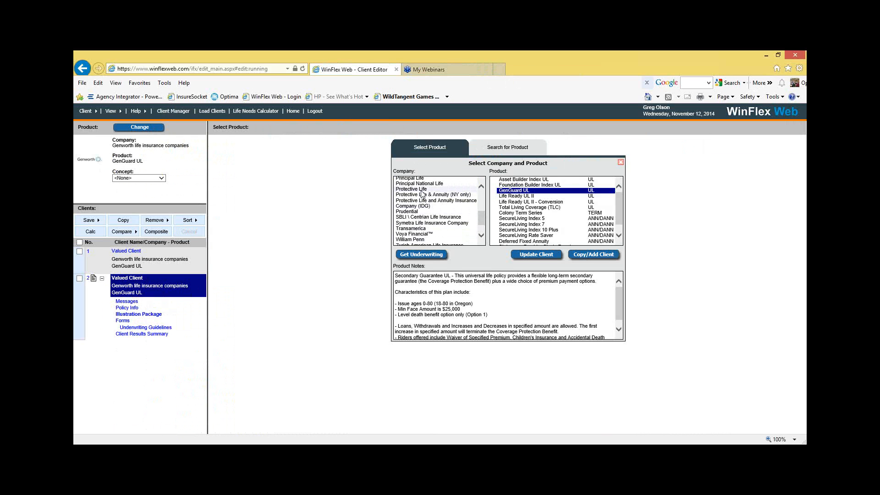
{"action": "left_click", "coordinate": [421, 189]}
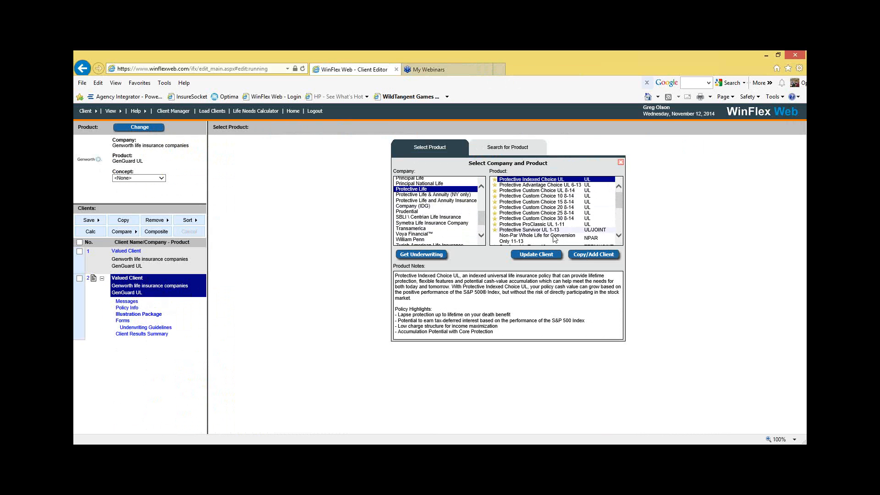
{"action": "left_click", "coordinate": [538, 226]}
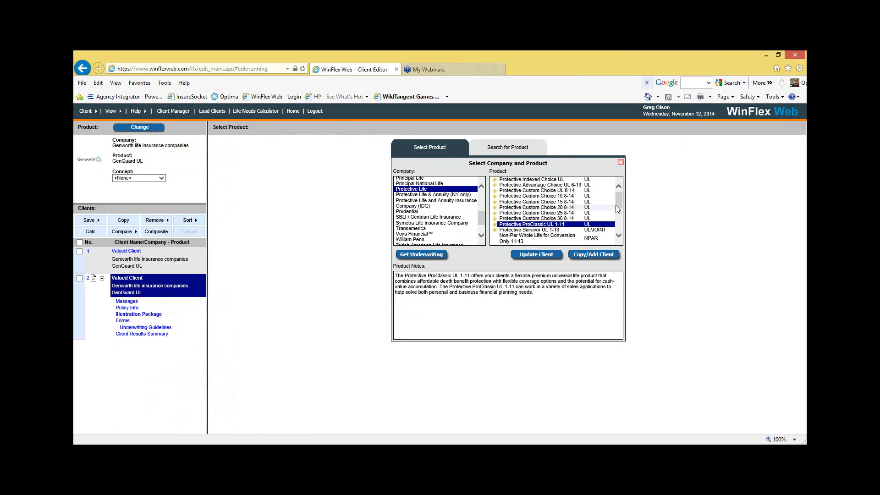
{"action": "left_click_drag", "start_coordinate": [620, 204], "coordinate": [619, 199]}
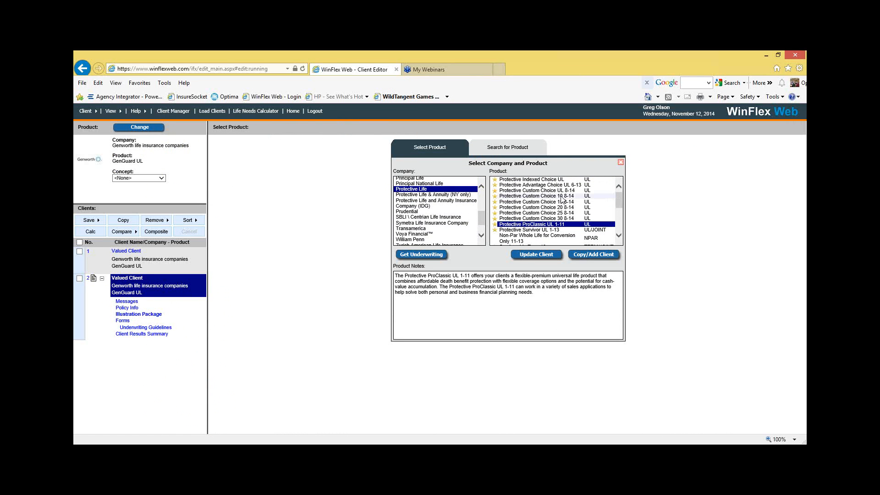
{"action": "left_click", "coordinate": [535, 191]}
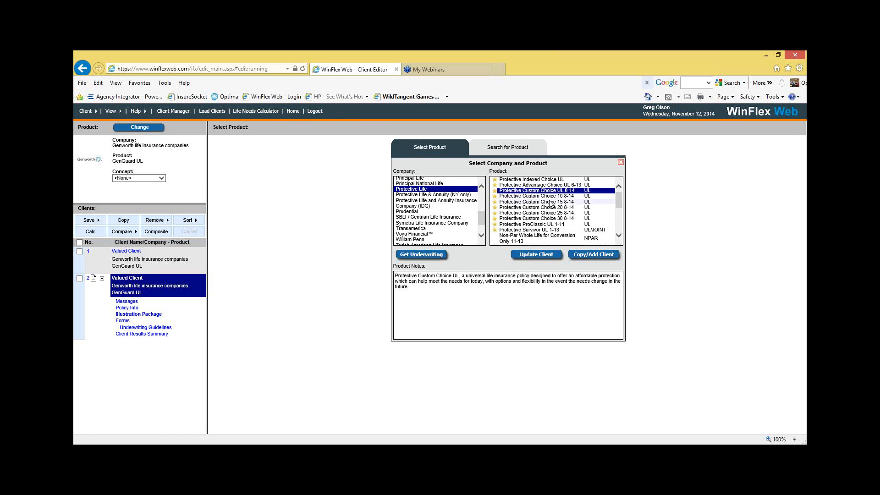
{"action": "left_click", "coordinate": [527, 255]}
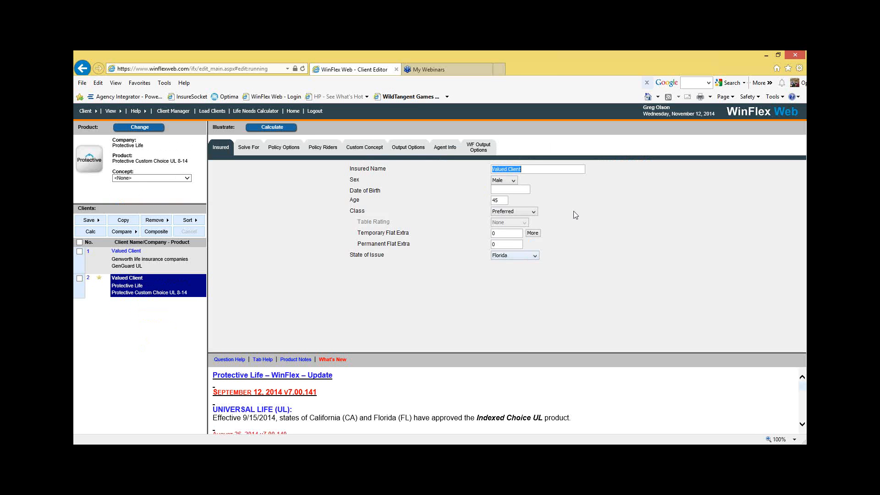
Step: Select Age 121 as the level death benefit period, check the policy options and riders, and calculate the Protective illustration
{"action": "left_click", "coordinate": [256, 148]}
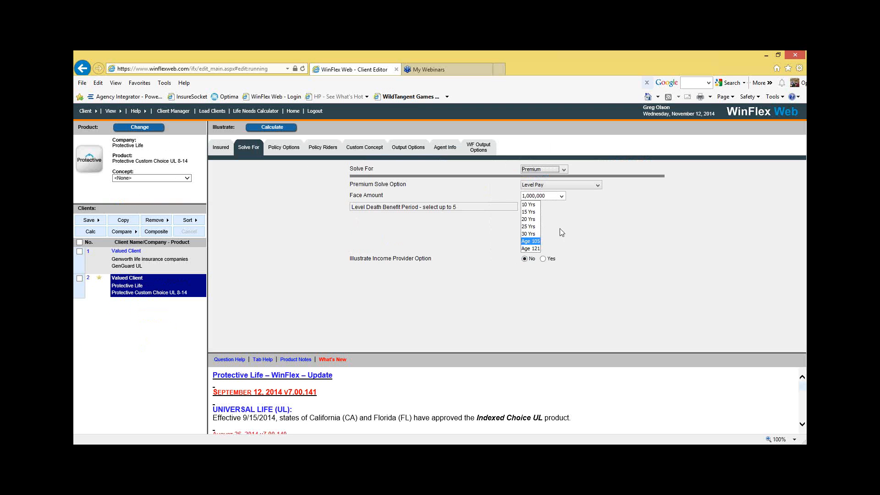
{"action": "left_click", "coordinate": [537, 248]}
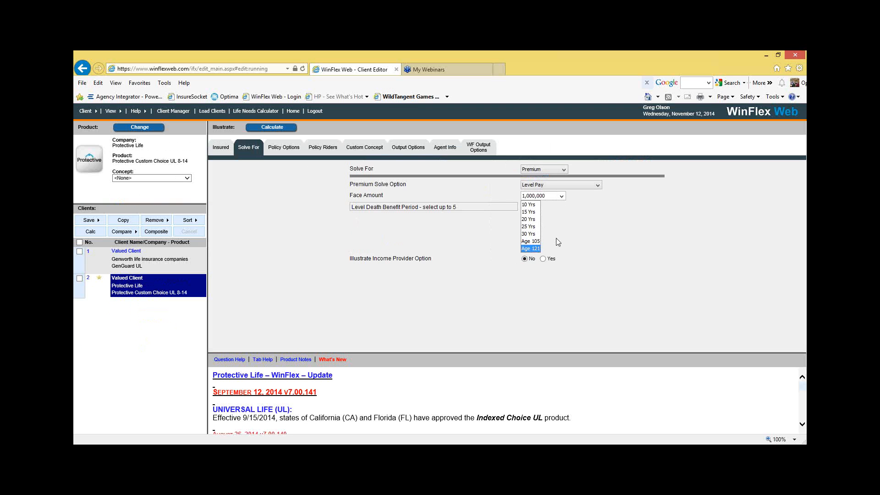
{"action": "left_click", "coordinate": [288, 149]}
{"action": "left_click", "coordinate": [316, 149]}
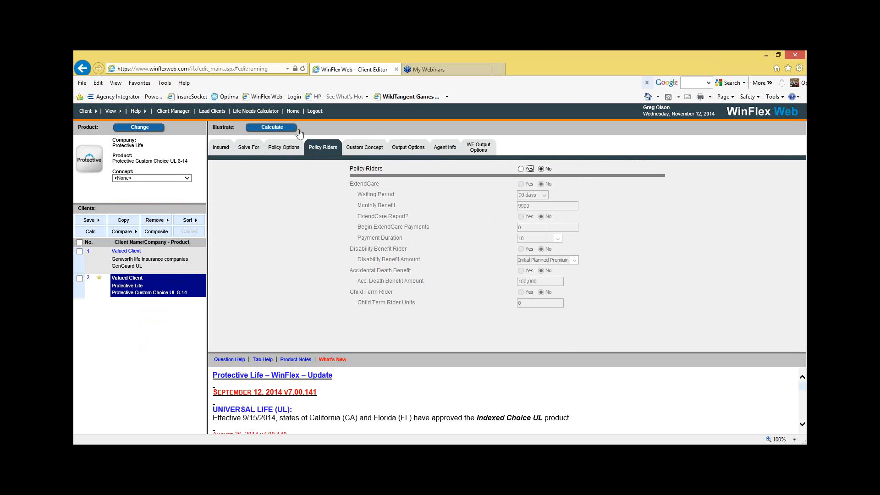
{"action": "left_click", "coordinate": [284, 129]}
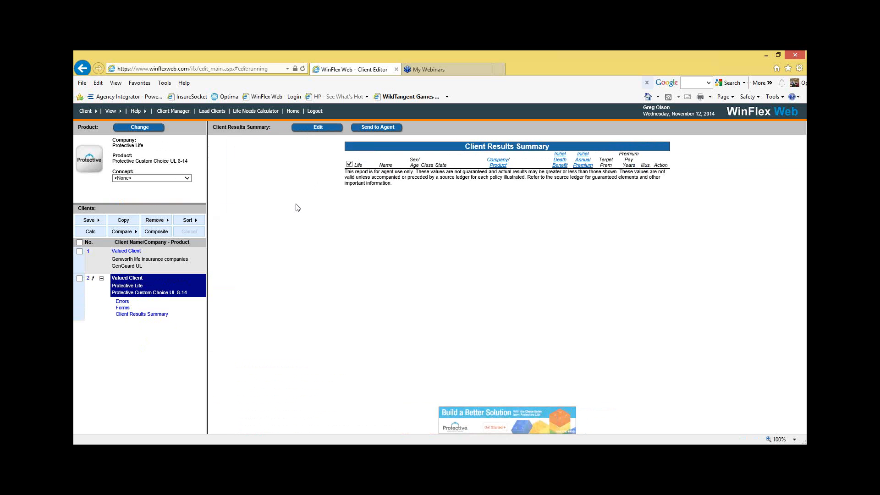
Step: Update the second client's product to Allianz Life's Life Pro+ and enable disbursements
{"action": "left_click", "coordinate": [136, 129]}
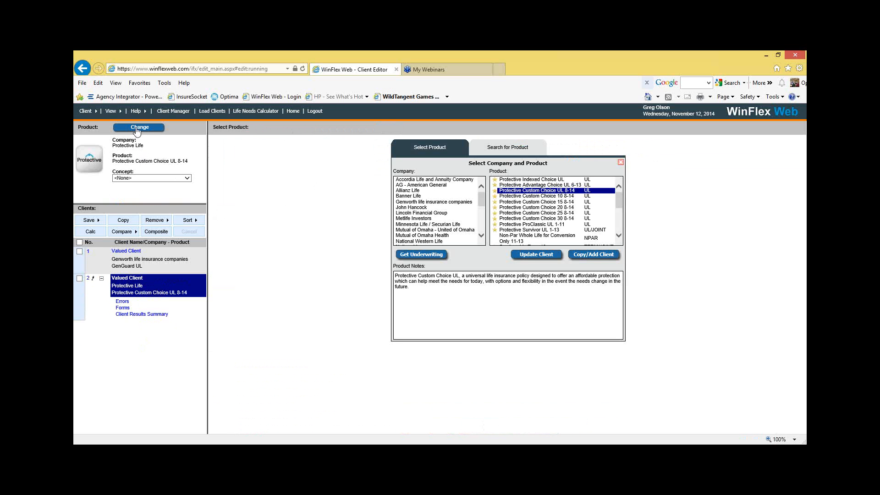
{"action": "left_click", "coordinate": [431, 192]}
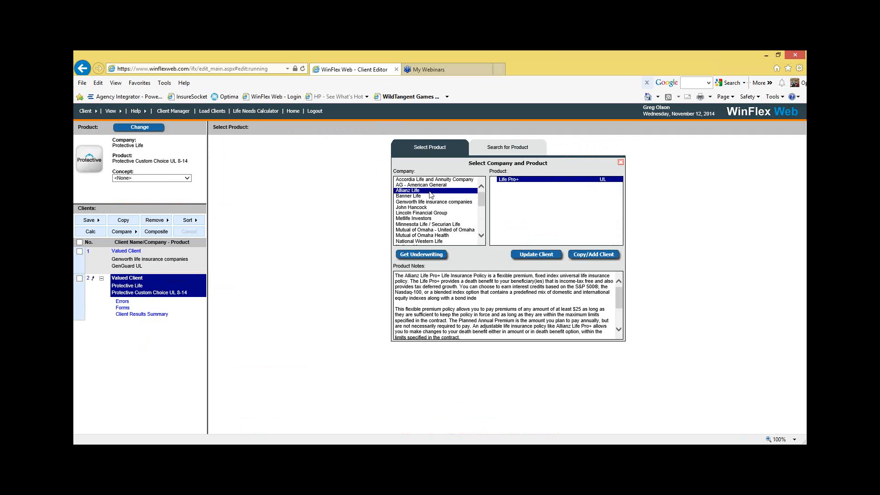
{"action": "left_click", "coordinate": [532, 255]}
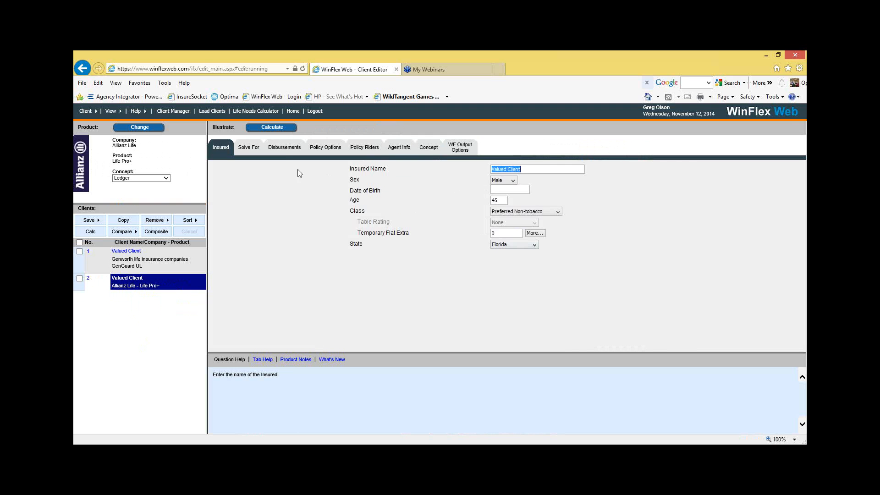
{"action": "left_click", "coordinate": [283, 149]}
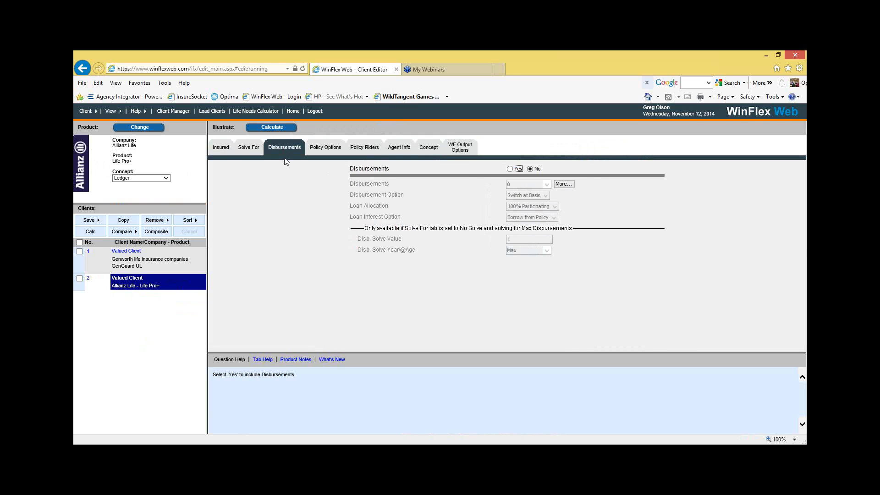
{"action": "left_click", "coordinate": [509, 168]}
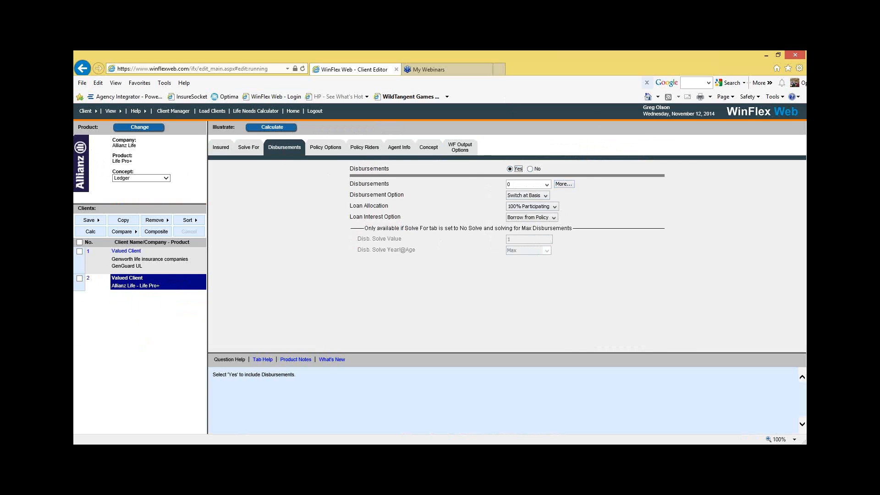
Step: Switch to the North American Company Illustration System, check the Universal Life products, and select the Indexed UL plan type with Builder IUL7
{"action": "left_click_drag", "start_coordinate": [584, 116], "coordinate": [530, 81]}
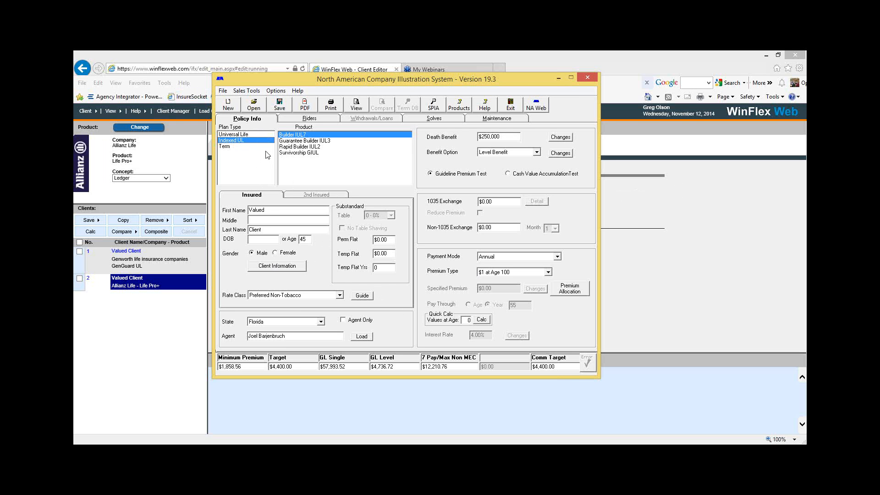
{"action": "left_click", "coordinate": [243, 134]}
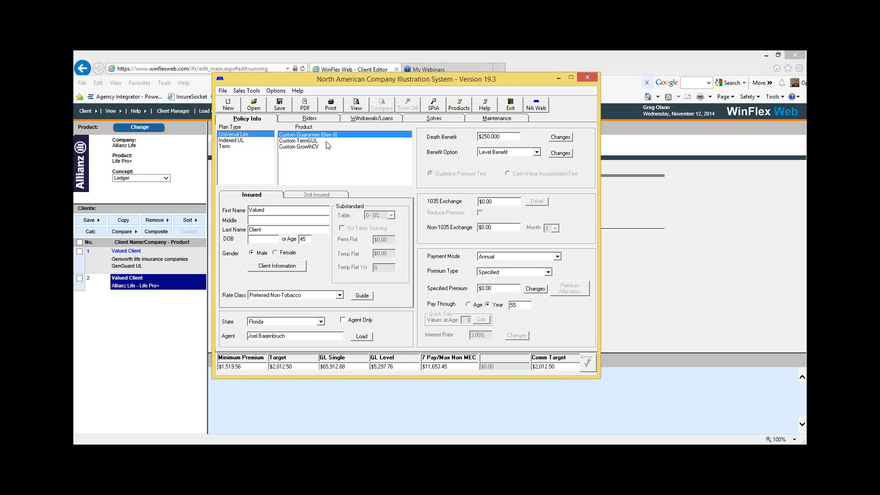
{"action": "left_click", "coordinate": [246, 141]}
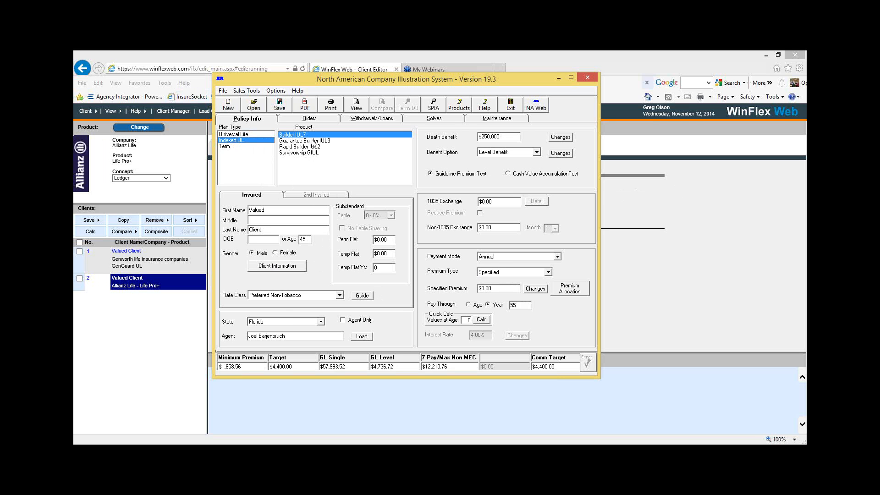
Step: Enter the insured's first and last name, and check the age and date of birth fields
{"action": "double_click", "coordinate": [274, 211]}
{"action": "type", "text": "Greg"}
{"action": "key", "text": "Tab"}
{"action": "type", "text": "Olson"}
{"action": "double_click", "coordinate": [305, 240]}
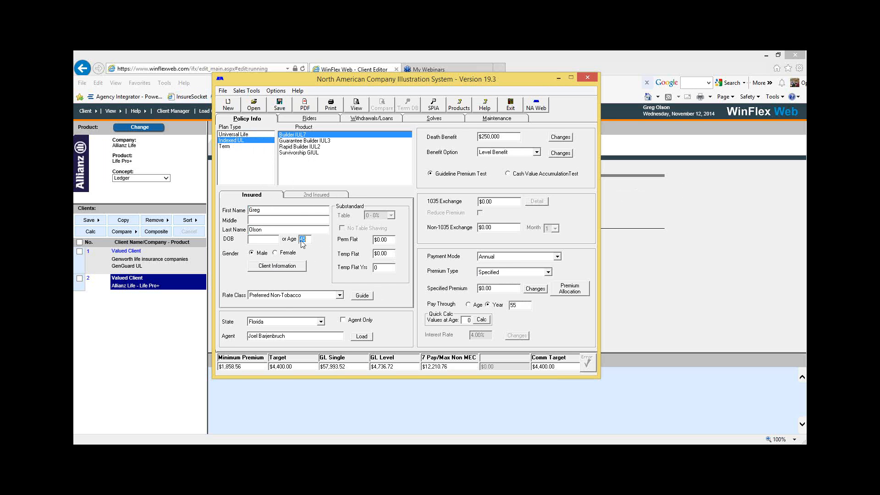
{"action": "left_click", "coordinate": [277, 239]}
Step: Set the rate class to Standard Non-Tobacco, view the substandard table ratings, and return the rate class to Preferred Non-Tobacco
{"action": "left_click", "coordinate": [341, 296]}
{"action": "left_click", "coordinate": [302, 320]}
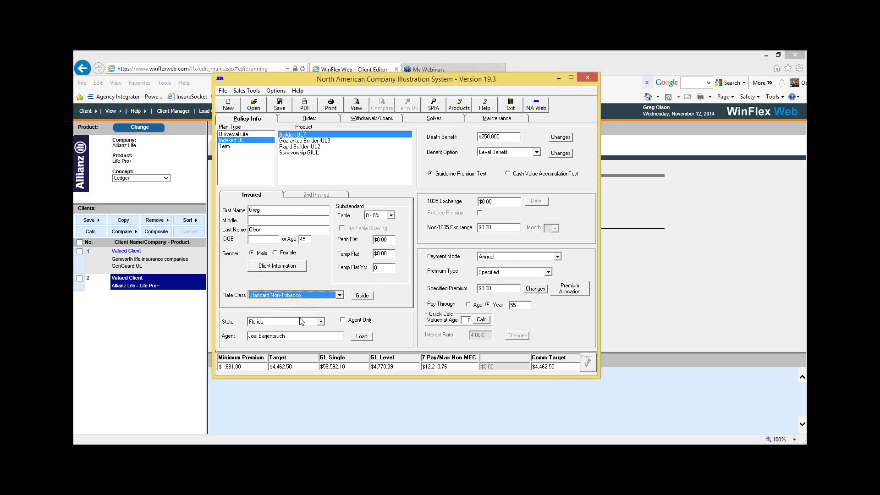
{"action": "left_click", "coordinate": [392, 216]}
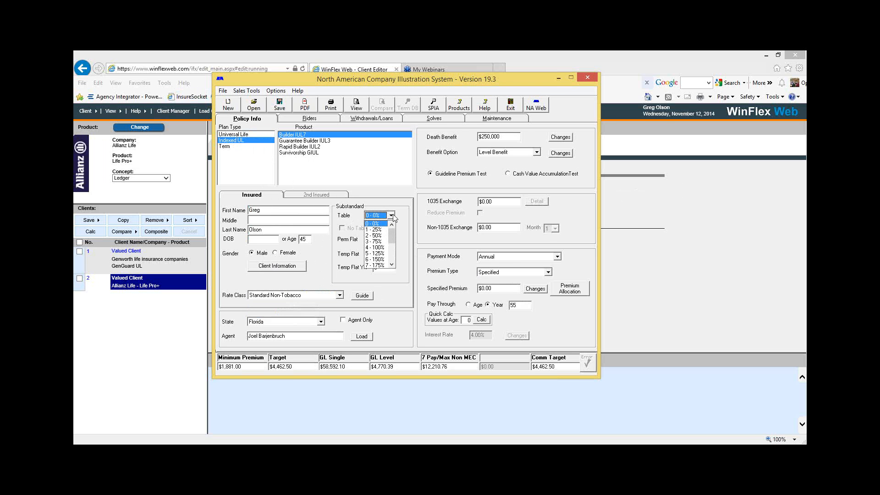
{"action": "left_click", "coordinate": [392, 215]}
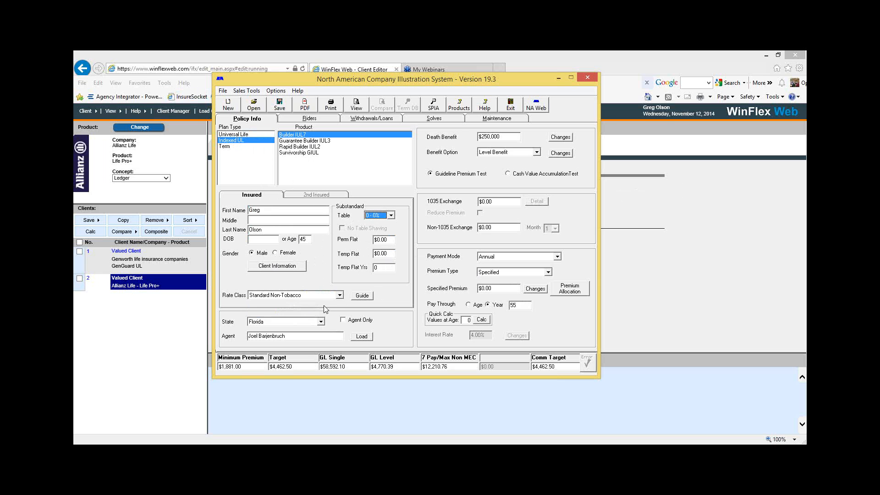
{"action": "left_click", "coordinate": [340, 295]}
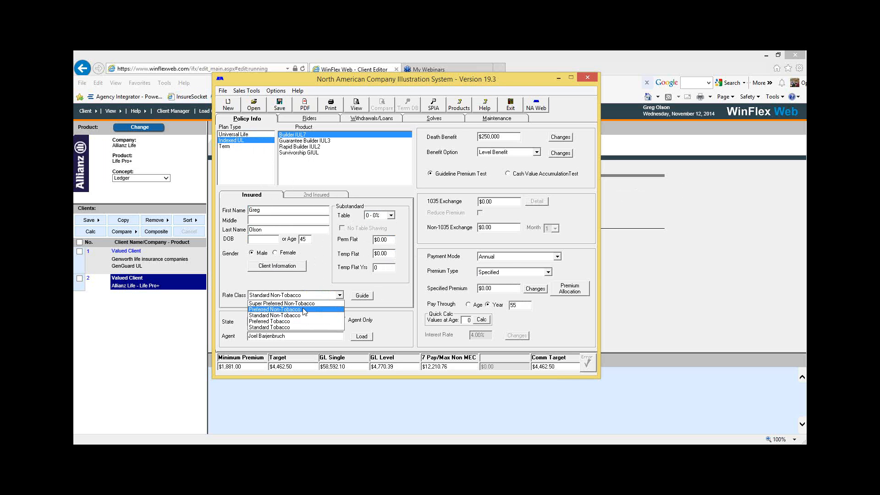
{"action": "left_click", "coordinate": [307, 309]}
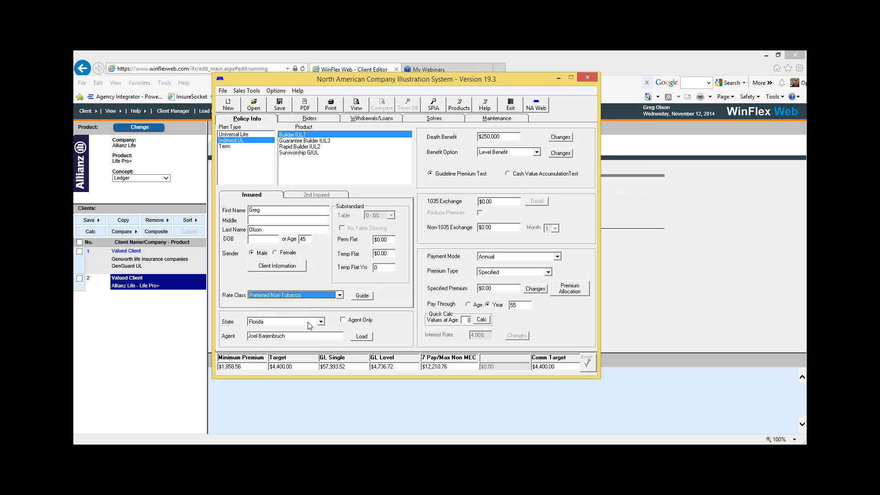
Step: Search the agent list for the last name "de" and load Default Agent as the illustration's agent
{"action": "left_click", "coordinate": [362, 337]}
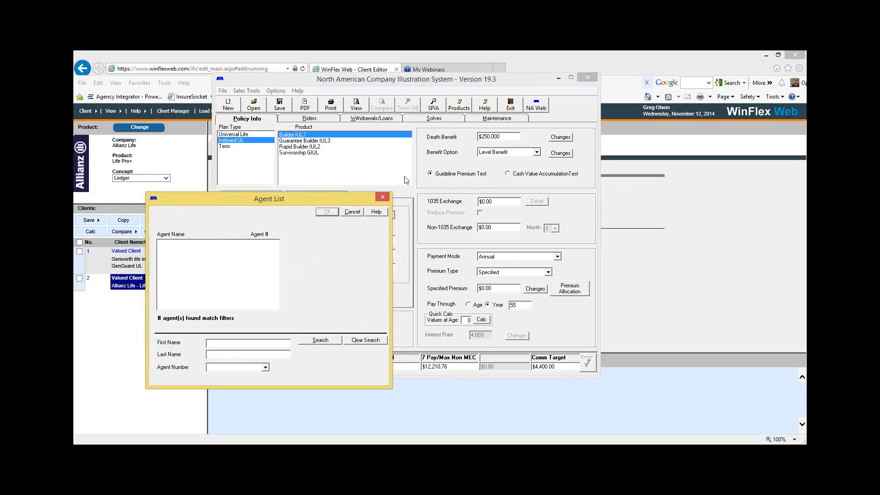
{"action": "left_click_drag", "start_coordinate": [318, 195], "coordinate": [414, 139]}
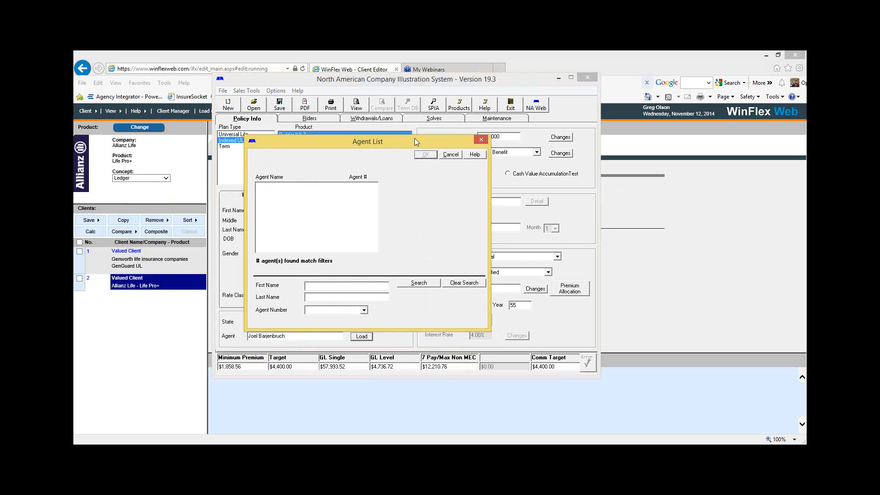
{"action": "left_click", "coordinate": [322, 297]}
{"action": "left_click", "coordinate": [415, 283]}
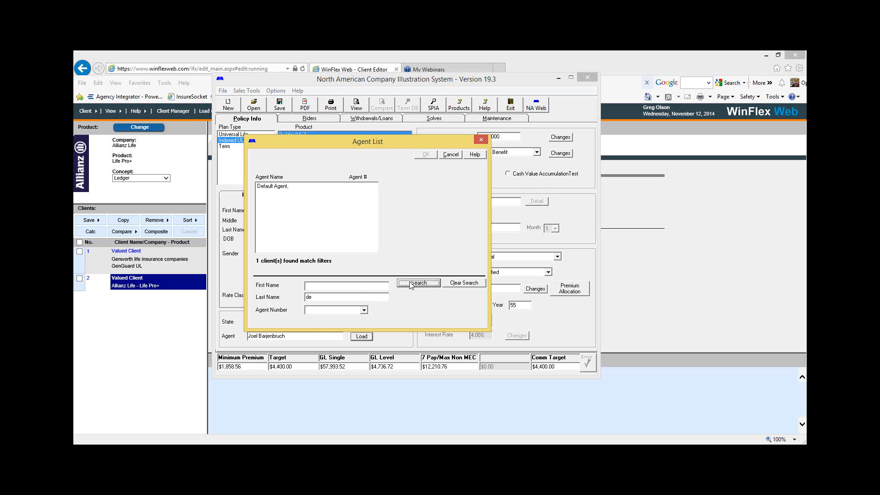
{"action": "left_click", "coordinate": [287, 187]}
{"action": "left_click", "coordinate": [425, 155]}
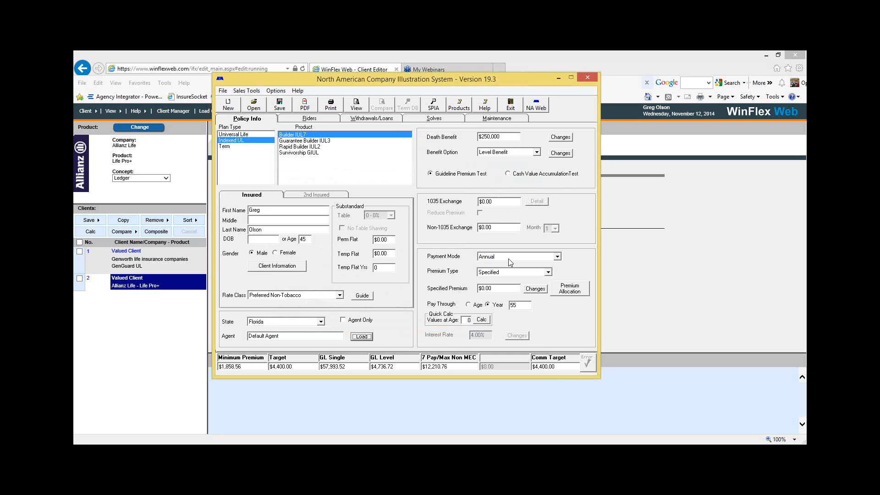
Step: Keep the premium type as Specified, set the specified premium to $10,000.00, and have it paid through age 65
{"action": "left_click", "coordinate": [548, 272]}
{"action": "left_click", "coordinate": [550, 273]}
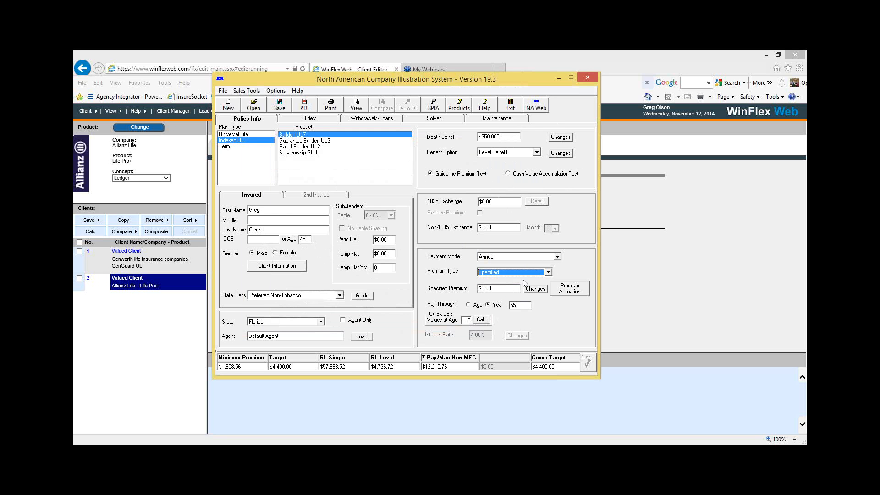
{"action": "left_click", "coordinate": [502, 287]}
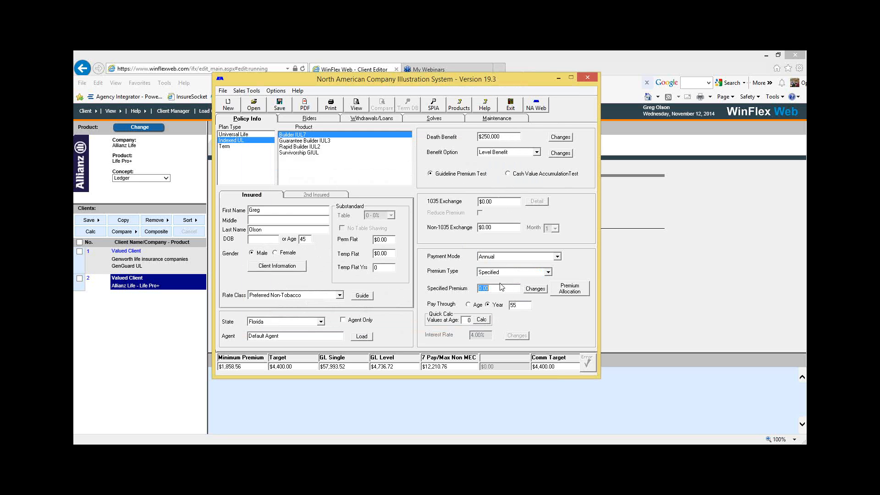
{"action": "type", "text": "10000"}
{"action": "left_click", "coordinate": [472, 306]}
{"action": "double_click", "coordinate": [521, 303]}
{"action": "type", "text": "65"}
Step: Set the illustrated rate in the premium allocation to 7.5% and accept the allocation
{"action": "left_click", "coordinate": [573, 293]}
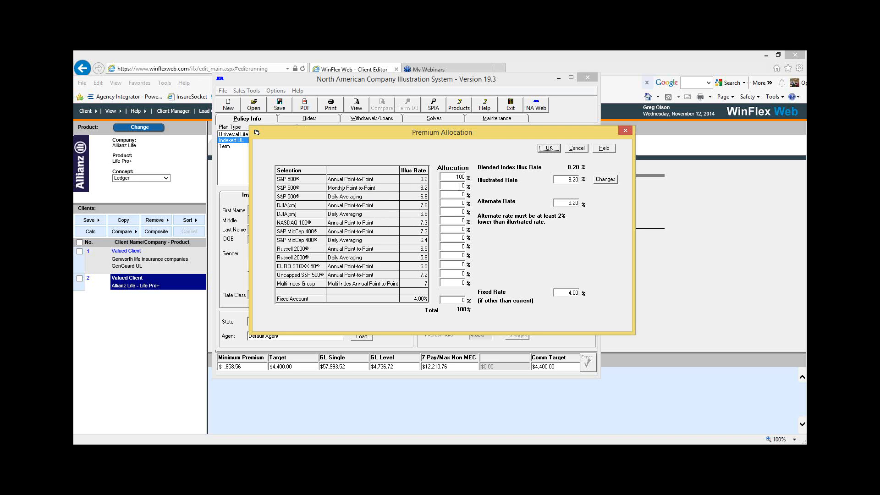
{"action": "double_click", "coordinate": [569, 180]}
{"action": "left_click", "coordinate": [565, 180]}
{"action": "double_click", "coordinate": [581, 181]}
{"action": "type", "text": "7.5"}
{"action": "left_click", "coordinate": [550, 148]}
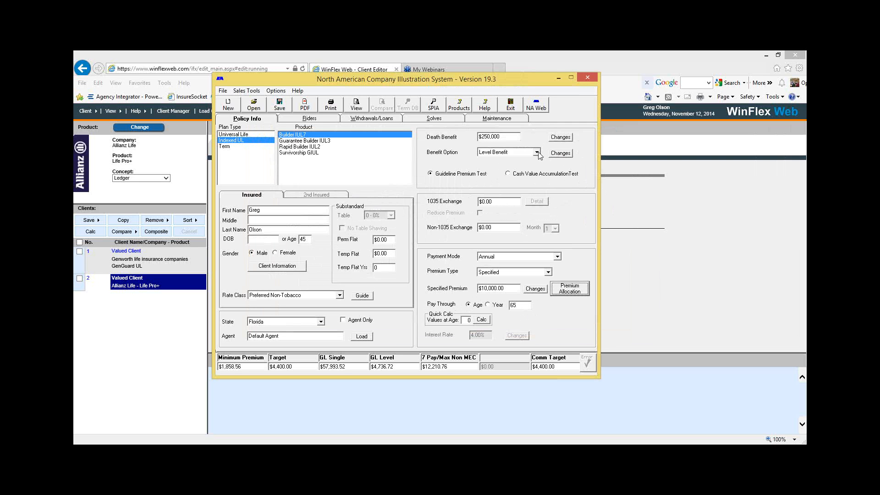
Step: Set the benefit option to Increasing Benefit and schedule a change to Level Benefit in year 21
{"action": "left_click", "coordinate": [537, 153]}
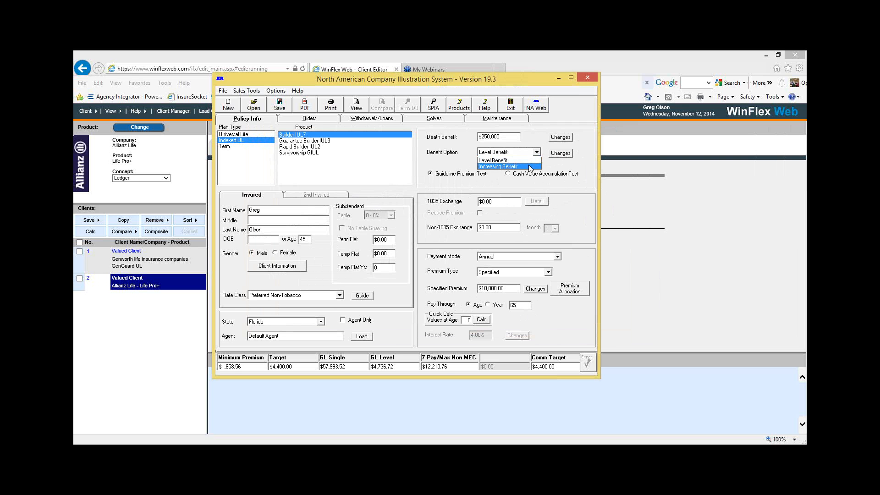
{"action": "left_click", "coordinate": [531, 167]}
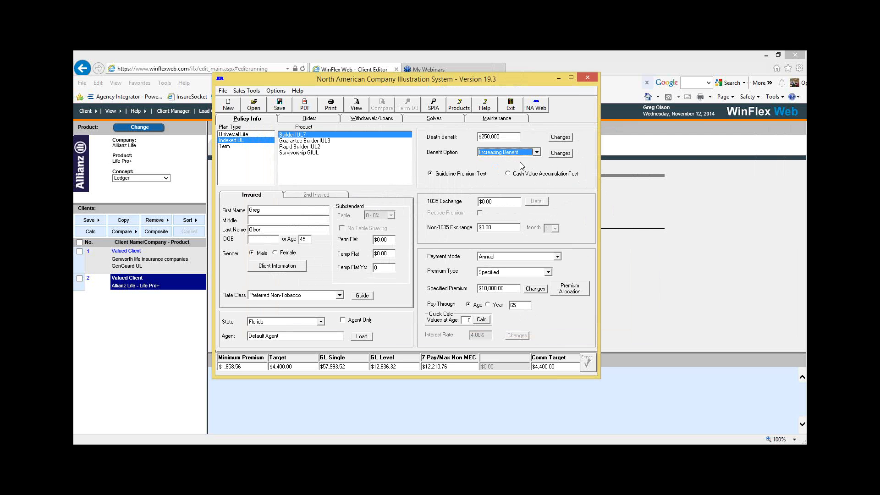
{"action": "left_click", "coordinate": [559, 155]}
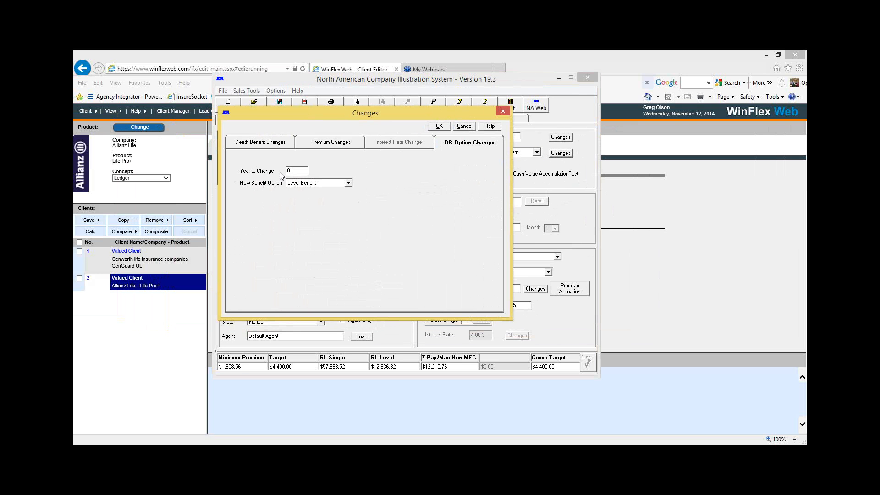
{"action": "left_click", "coordinate": [474, 150]}
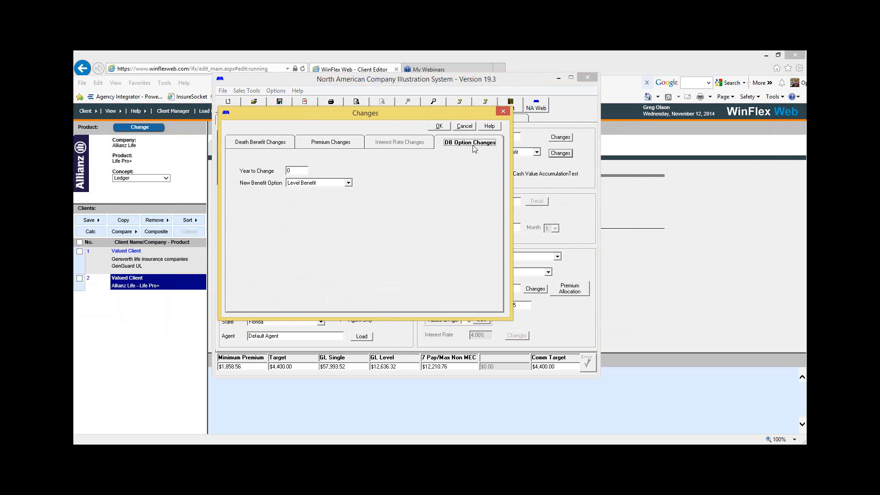
{"action": "left_click", "coordinate": [300, 168]}
{"action": "key", "text": "BackSpace"}
{"action": "type", "text": "21"}
{"action": "left_click", "coordinate": [440, 126]}
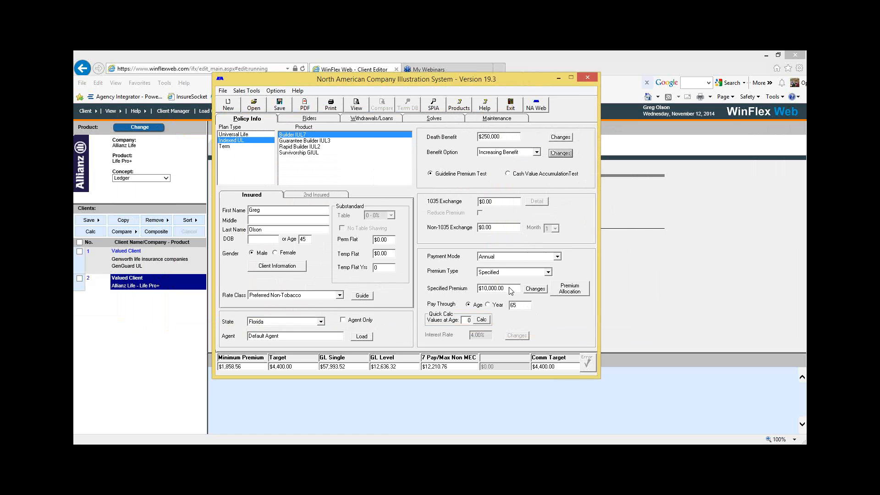
Step: Choose the Death Benefit solve of the kind Min DB/Max Withdrawal/Loan
{"action": "left_click", "coordinate": [430, 120]}
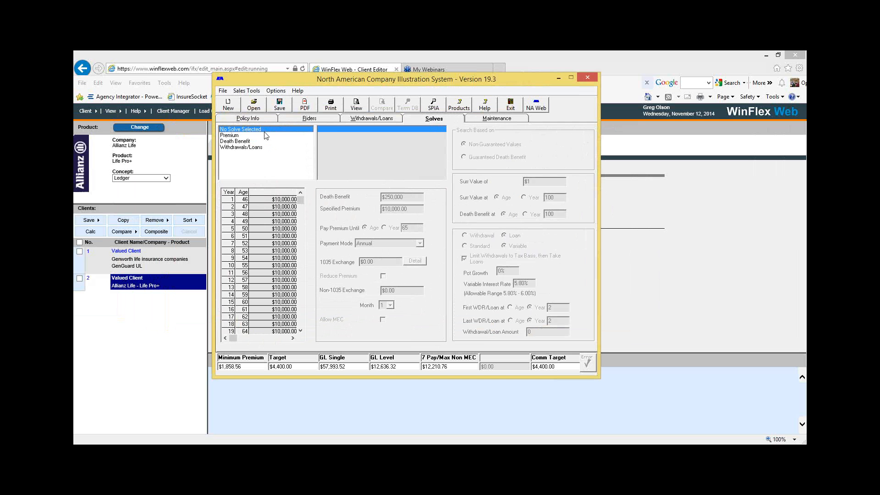
{"action": "left_click", "coordinate": [241, 148]}
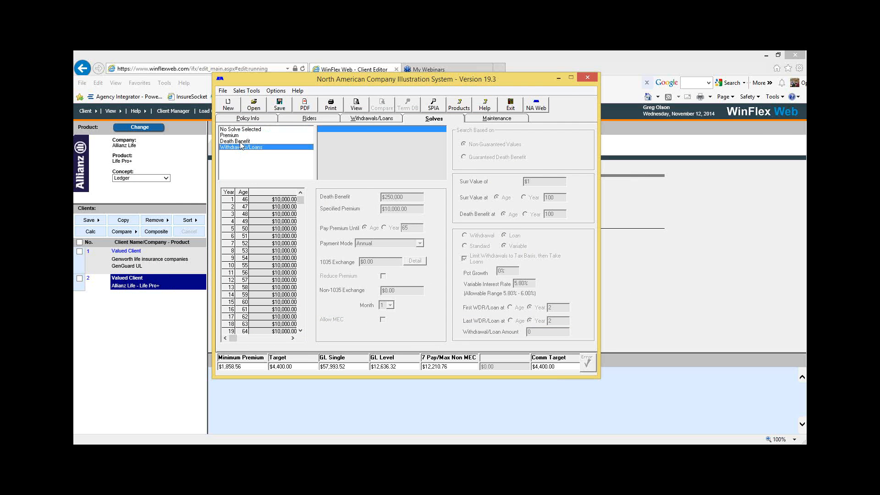
{"action": "left_click", "coordinate": [241, 140]}
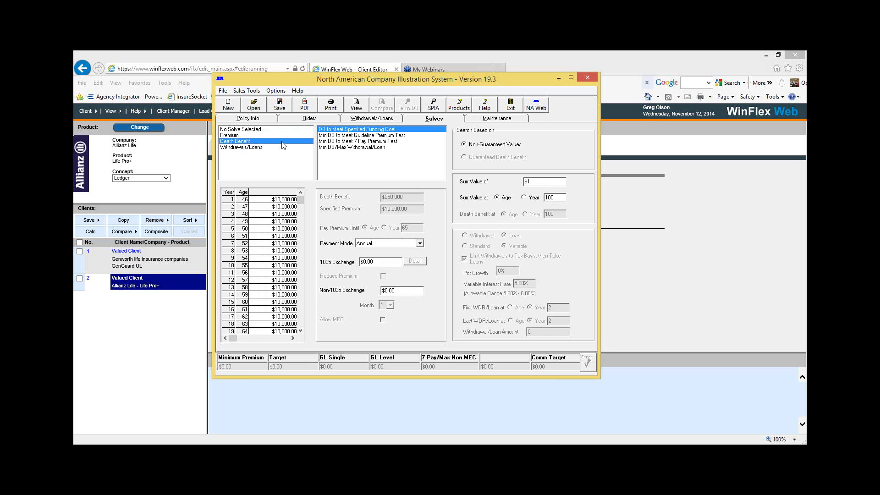
{"action": "left_click", "coordinate": [336, 147]}
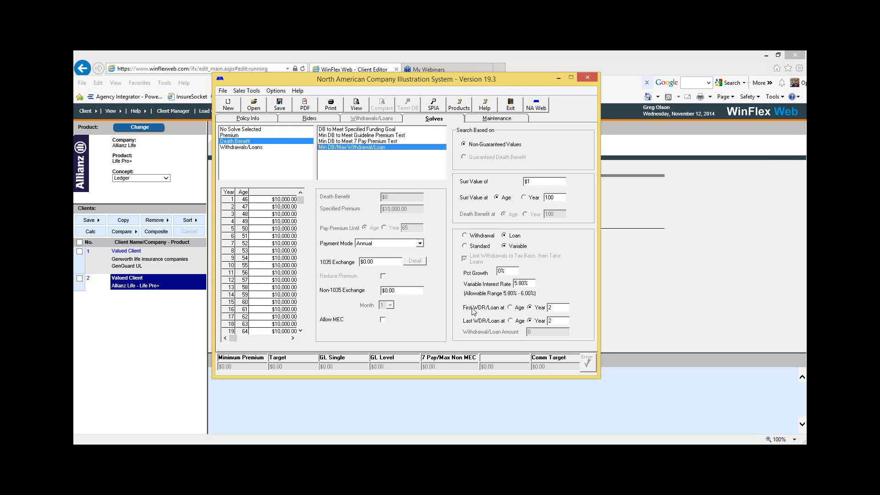
Step: Set the first withdrawal/loan at age 66 and the last withdrawal/loan at age 100
{"action": "left_click", "coordinate": [510, 308]}
{"action": "type", "text": "66"}
{"action": "left_click", "coordinate": [511, 322]}
{"action": "type", "text": "100"}
Step: Run the illustration, enlarge its viewer, and page through the report to the tabular detail on page 21
{"action": "left_click", "coordinate": [358, 108]}
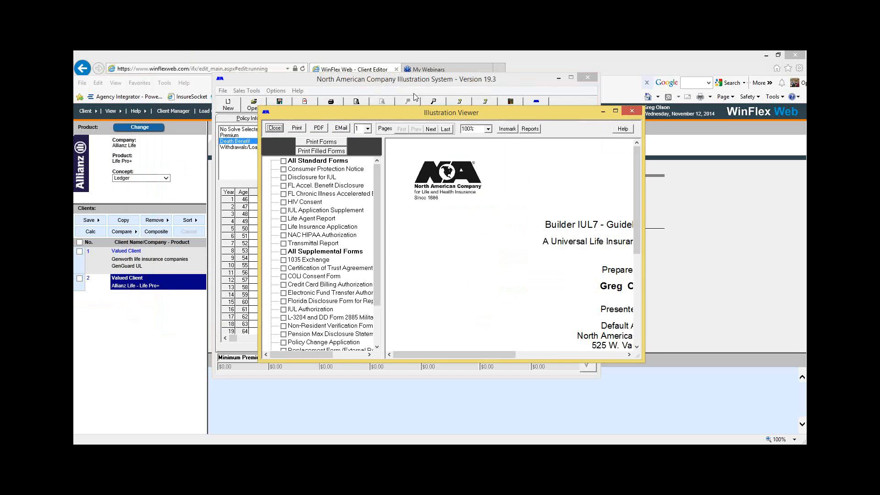
{"action": "left_click", "coordinate": [577, 88]}
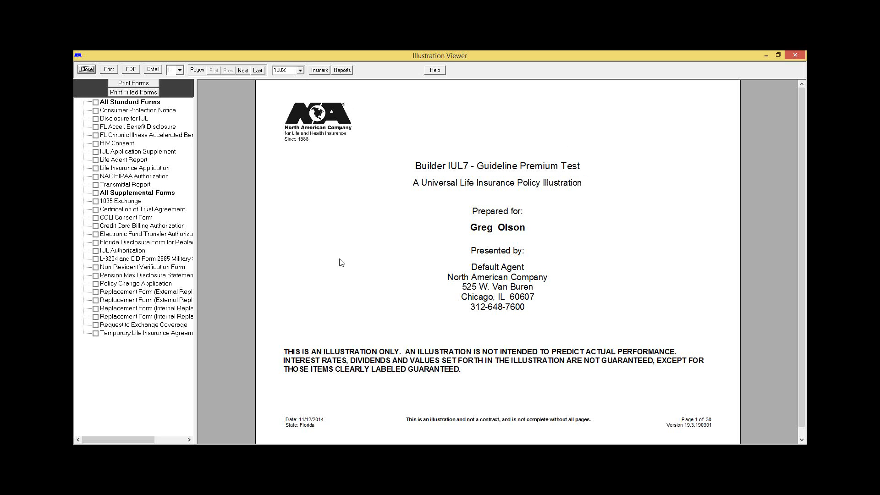
{"action": "left_click", "coordinate": [425, 369]}
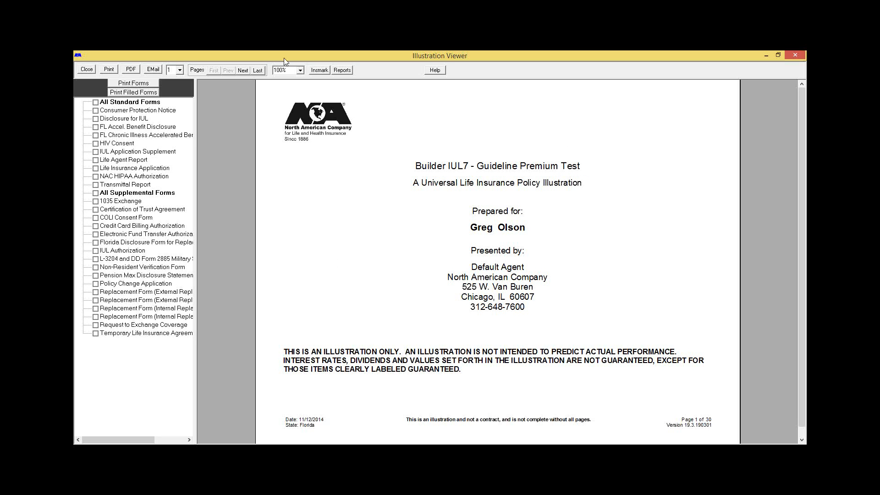
{"action": "left_click", "coordinate": [242, 70]}
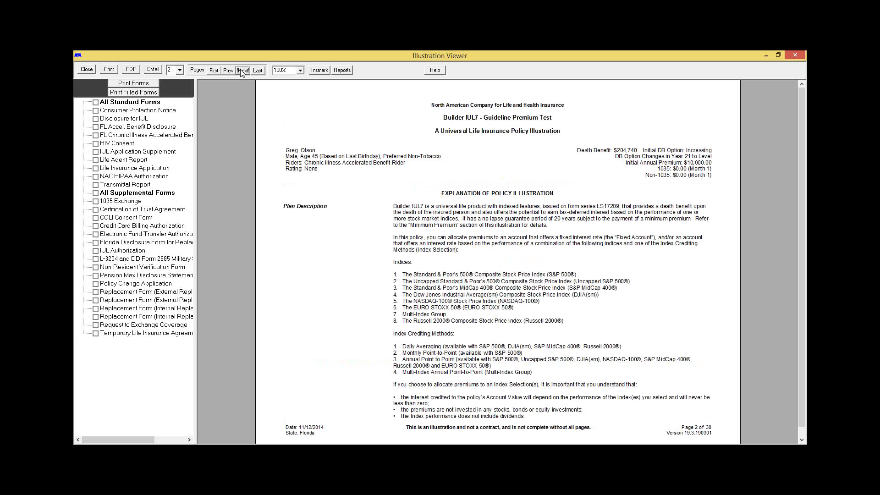
{"action": "left_click", "coordinate": [242, 71]}
{"action": "left_click", "coordinate": [243, 70]}
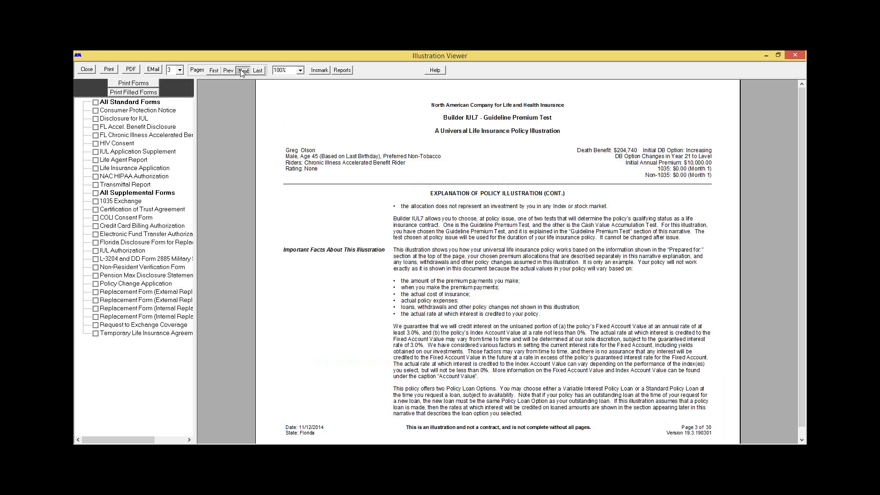
{"action": "left_click", "coordinate": [242, 71]}
{"action": "left_click", "coordinate": [243, 70]}
{"action": "left_click", "coordinate": [242, 71]}
{"action": "left_click", "coordinate": [243, 71]}
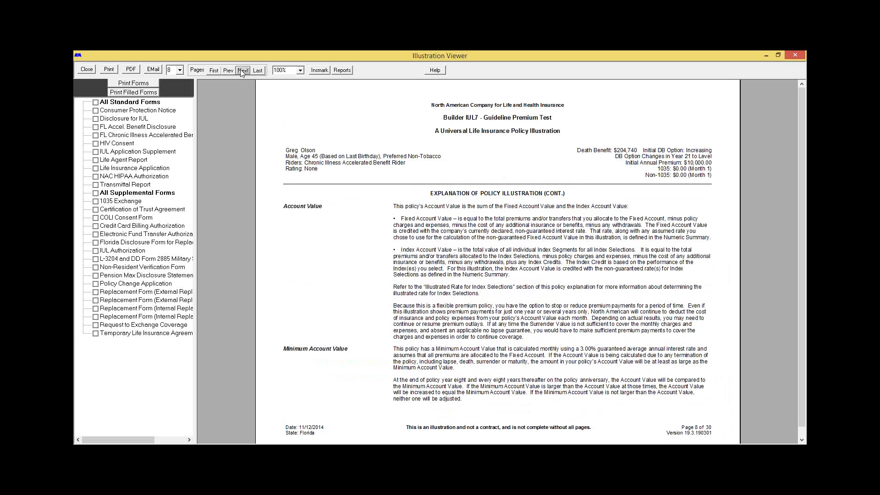
{"action": "left_click", "coordinate": [242, 71]}
{"action": "left_click", "coordinate": [242, 70]}
{"action": "left_click", "coordinate": [243, 70]}
{"action": "left_click", "coordinate": [242, 70]}
{"action": "left_click", "coordinate": [242, 71]}
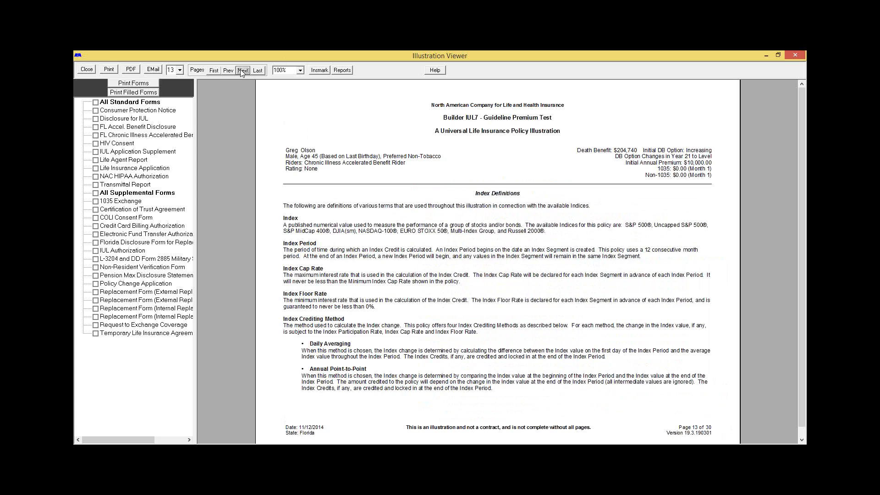
{"action": "left_click", "coordinate": [243, 71]}
{"action": "left_click", "coordinate": [243, 70]}
{"action": "left_click", "coordinate": [243, 71]}
{"action": "left_click", "coordinate": [242, 70]}
{"action": "left_click", "coordinate": [243, 71]}
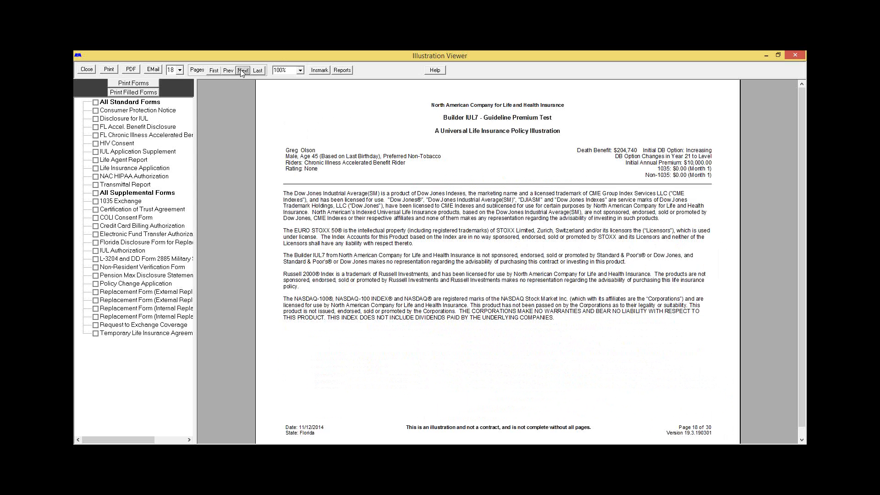
{"action": "left_click", "coordinate": [242, 71]}
{"action": "left_click", "coordinate": [242, 71]}
{"action": "left_click", "coordinate": [242, 71]}
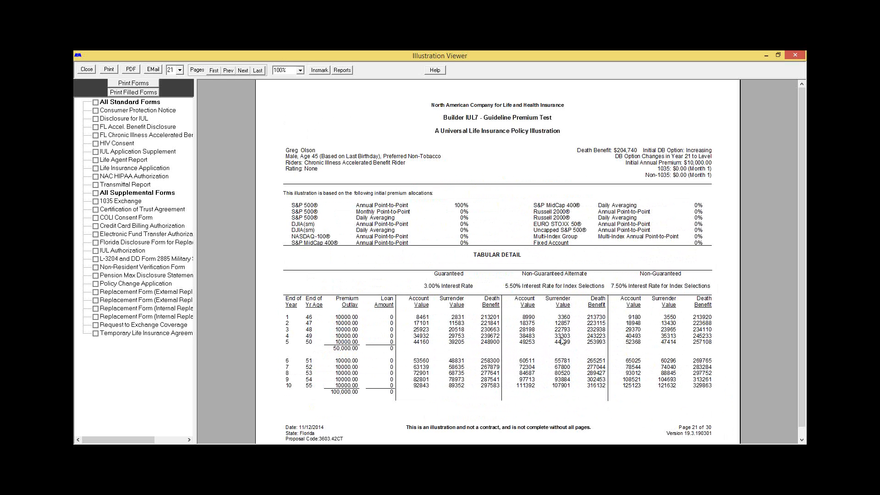
Step: Examine the yearly premium, loan, surrender value and death benefit figures across the tabular detail pages, and close the report
{"action": "scroll", "coordinate": [533, 313], "scroll_direction": "down", "scroll_amount": 3}
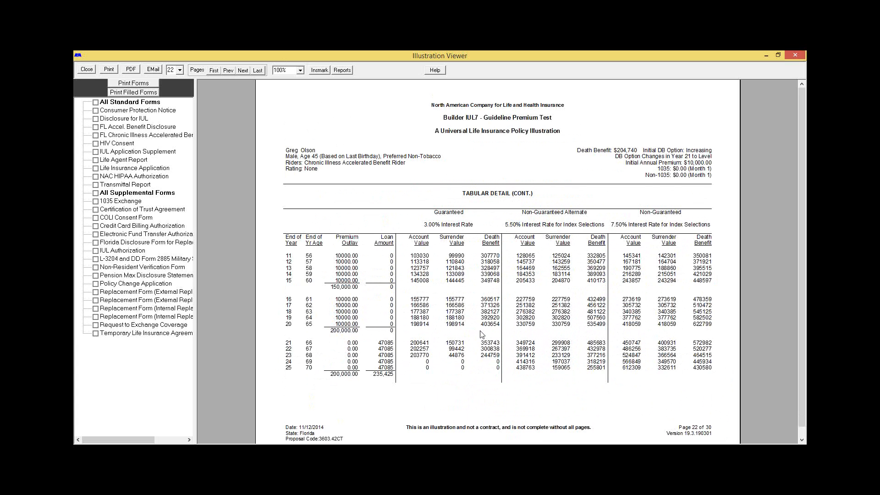
{"action": "scroll", "coordinate": [481, 333], "scroll_direction": "down", "scroll_amount": 1}
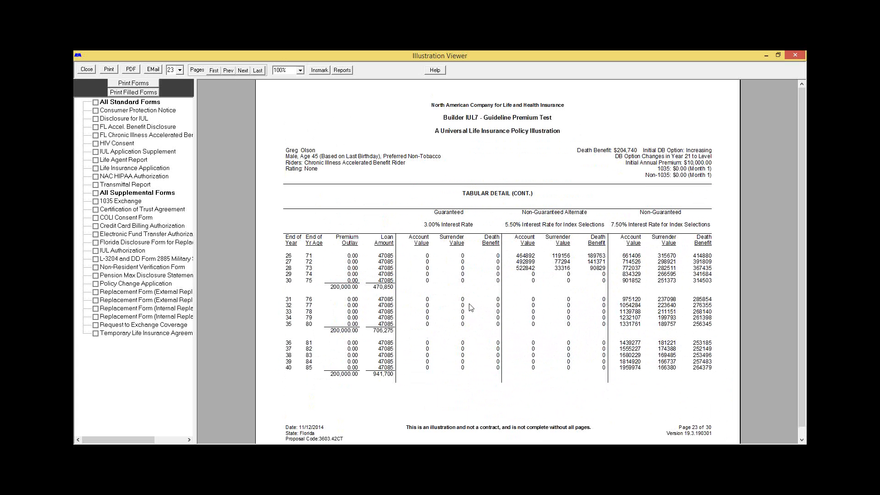
{"action": "scroll", "coordinate": [471, 307], "scroll_direction": "down", "scroll_amount": 1}
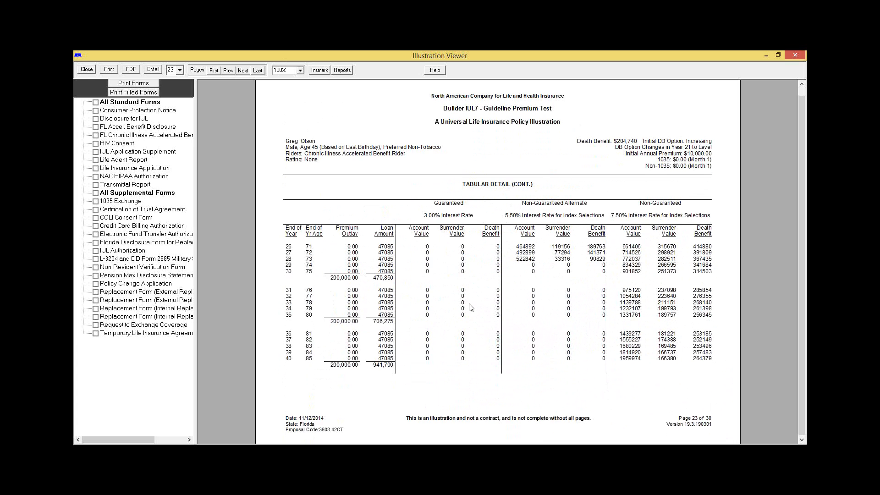
{"action": "scroll", "coordinate": [471, 307], "scroll_direction": "down", "scroll_amount": 2}
{"action": "scroll", "coordinate": [471, 308], "scroll_direction": "up", "scroll_amount": 1}
{"action": "scroll", "coordinate": [471, 308], "scroll_direction": "up", "scroll_amount": 2}
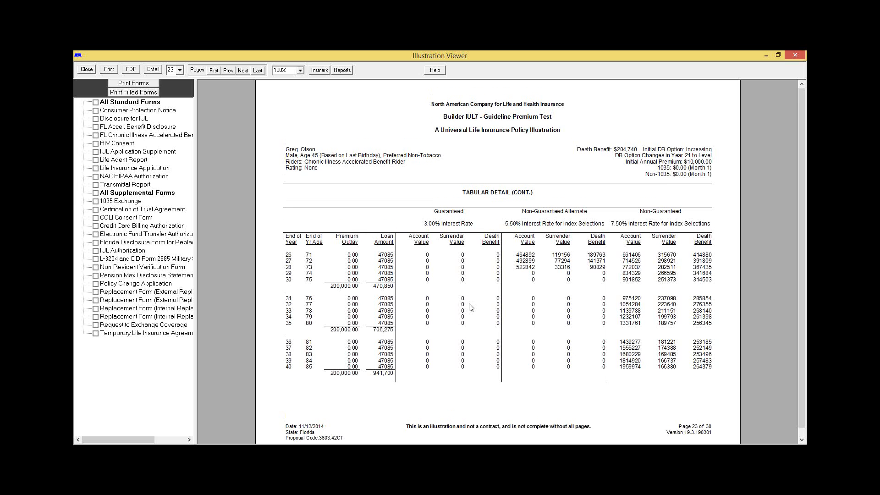
{"action": "scroll", "coordinate": [471, 308], "scroll_direction": "up", "scroll_amount": 2}
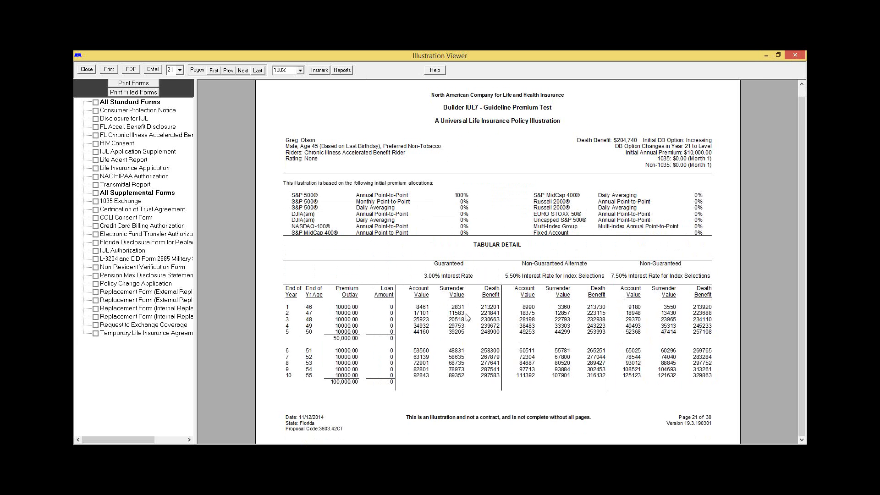
{"action": "left_click", "coordinate": [797, 55]}
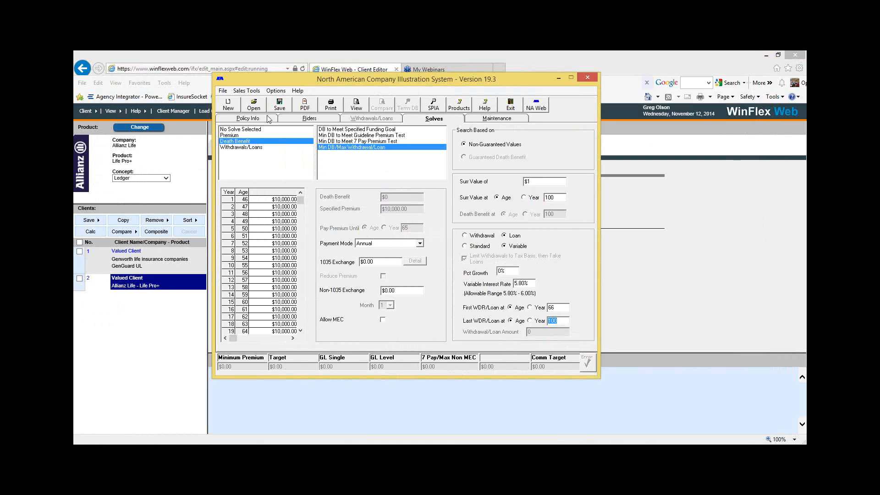
Step: Review the policy information entries and return to the solve settings
{"action": "left_click", "coordinate": [234, 119]}
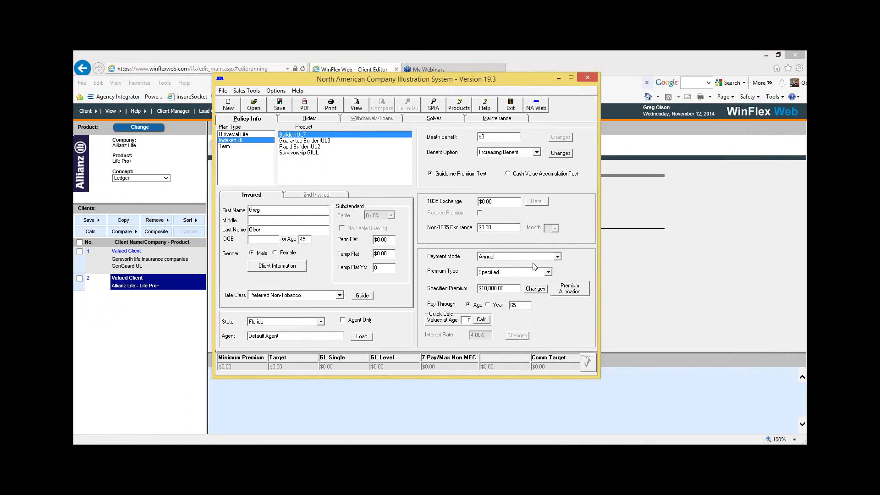
{"action": "left_click", "coordinate": [448, 121]}
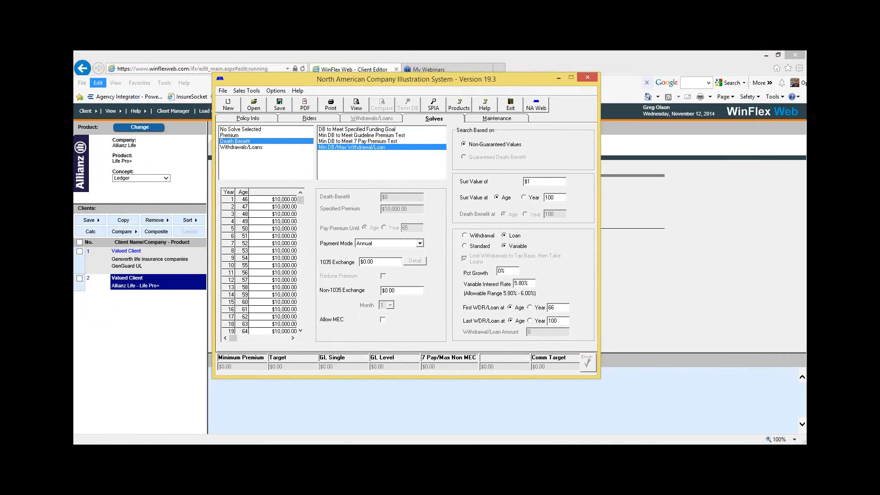
Step: Switch to the Allianz site in Chrome, go to its point-of-sale Illustrations page, and bring the ForeSight web illustration window fully into view
{"action": "left_click", "coordinate": [77, 112]}
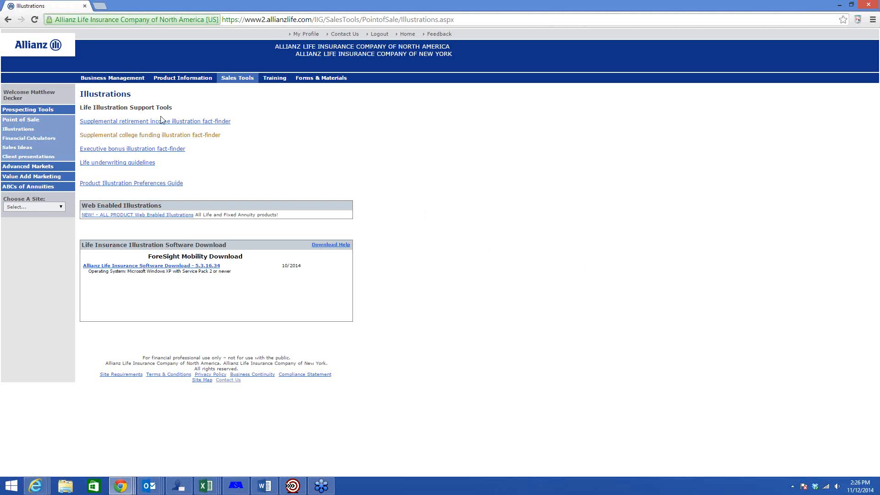
{"action": "mouse_move", "coordinate": [133, 78]}
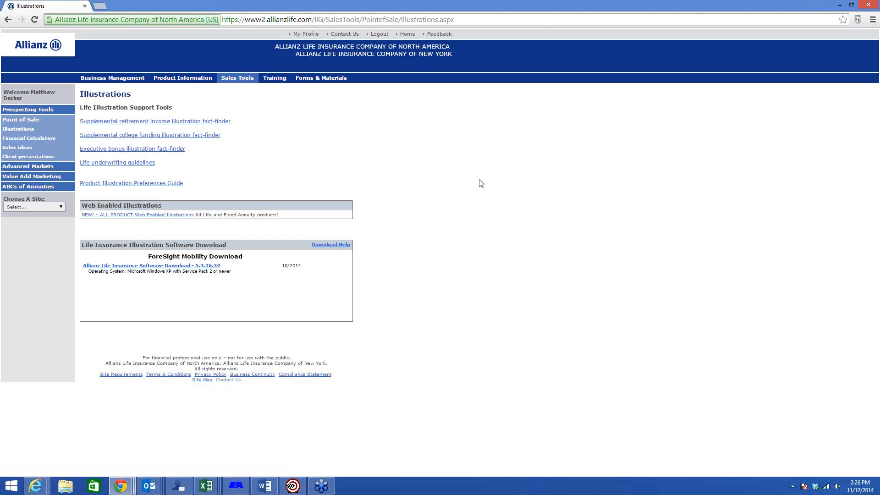
{"action": "mouse_move", "coordinate": [244, 81]}
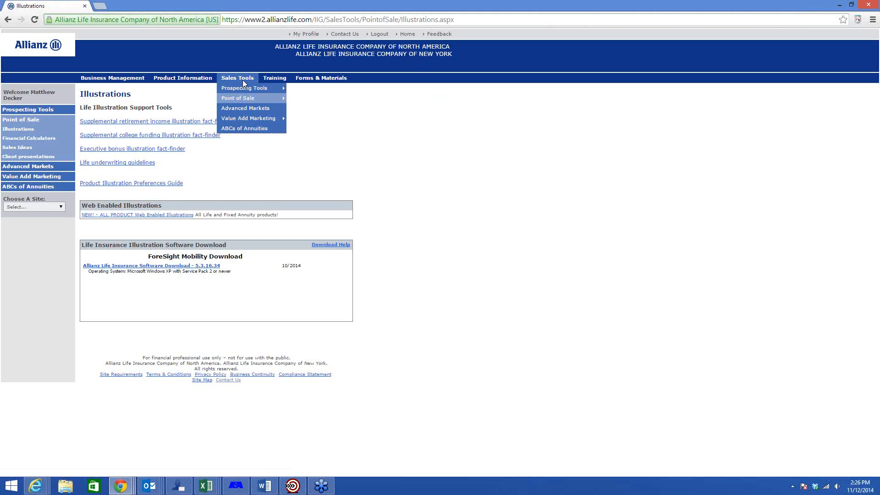
{"action": "mouse_move", "coordinate": [246, 100]}
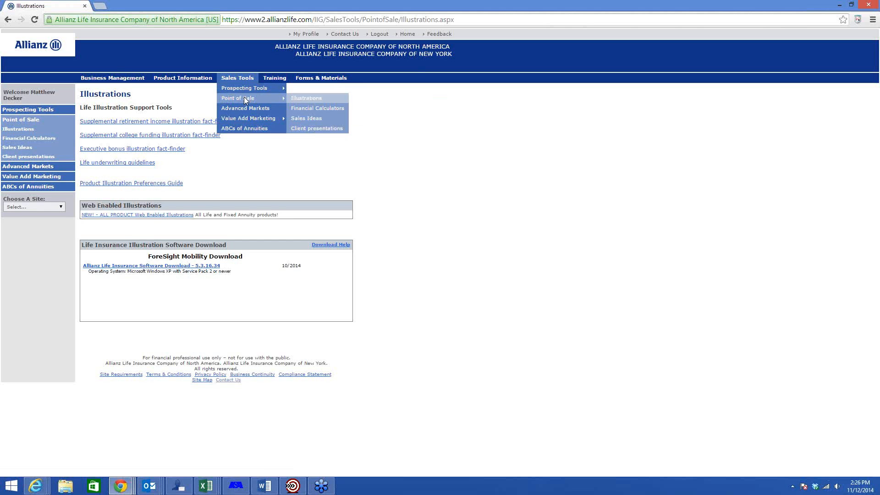
{"action": "left_click", "coordinate": [306, 99]}
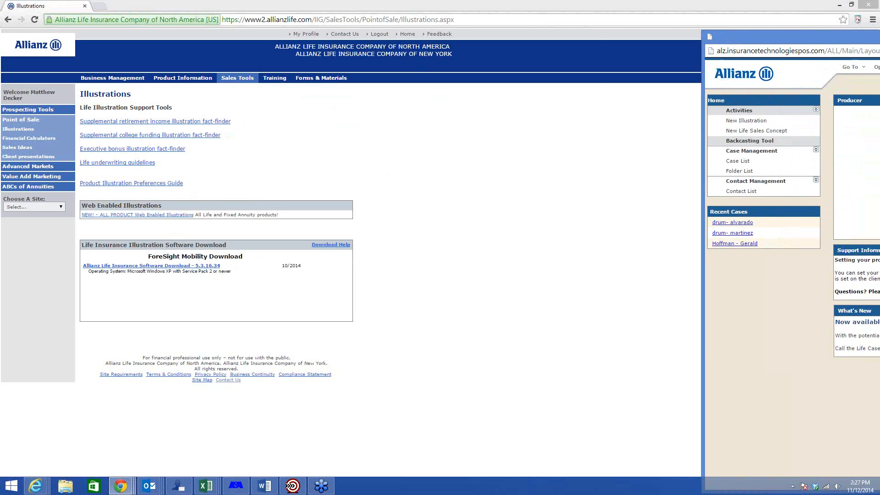
{"action": "left_click_drag", "start_coordinate": [878, 28], "coordinate": [450, 14]}
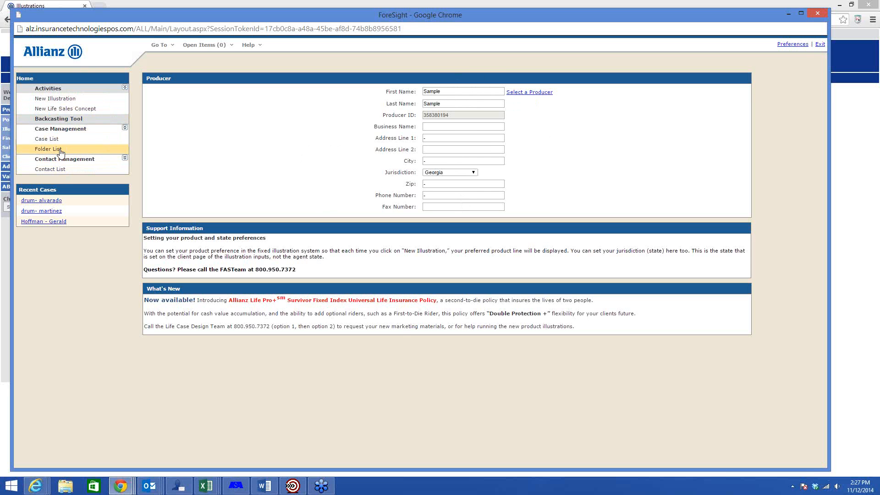
Step: Start a new Life Pro+ universal life illustration for Georgia and set the first insured's risk classification to Preferred Nontobacco
{"action": "left_click", "coordinate": [60, 99]}
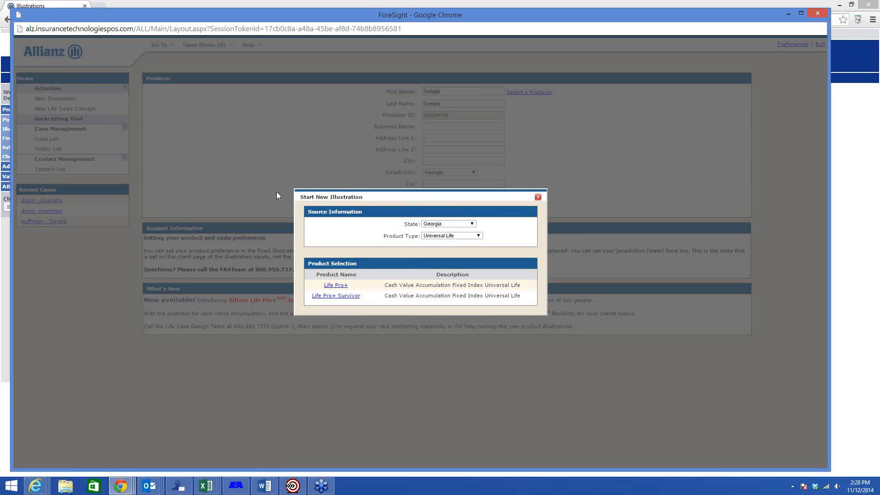
{"action": "left_click", "coordinate": [341, 288]}
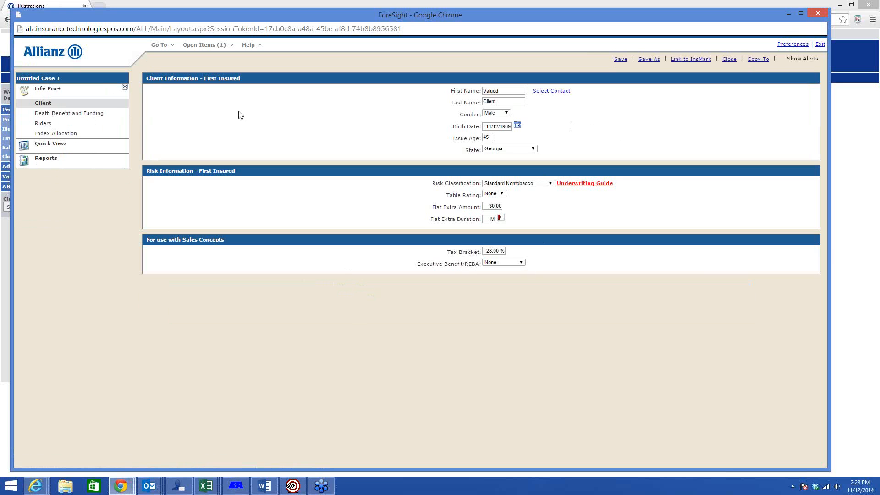
{"action": "mouse_move", "coordinate": [61, 118]}
{"action": "double_click", "coordinate": [491, 137]}
{"action": "left_click", "coordinate": [514, 184]}
{"action": "left_click", "coordinate": [508, 196]}
{"action": "mouse_move", "coordinate": [93, 118]}
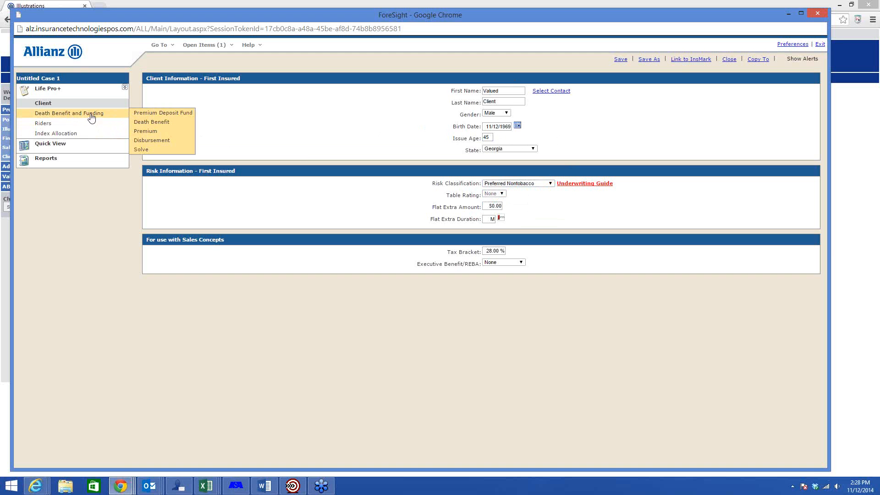
Step: Set the face solve type to Min Face/Max Accum in the death benefit and funding inputs
{"action": "left_click", "coordinate": [89, 118]}
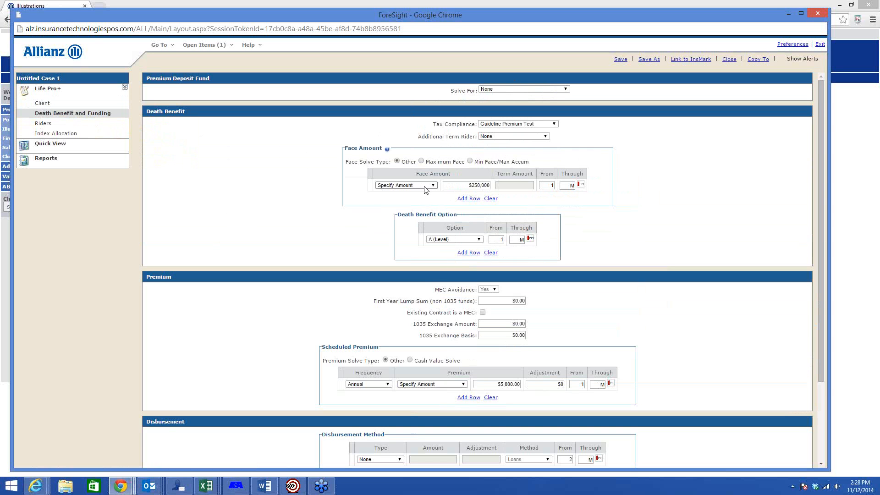
{"action": "left_click", "coordinate": [470, 161]}
{"action": "left_click", "coordinate": [470, 162]}
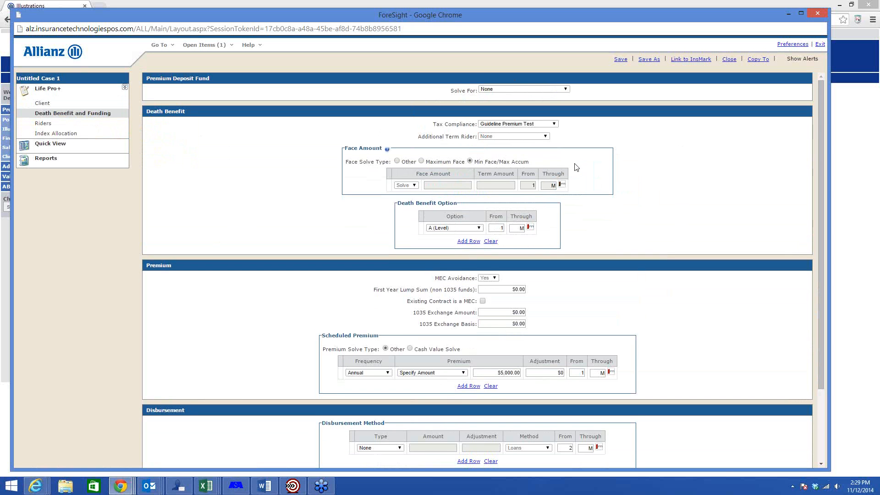
Step: Set the death benefit option to B (Increasing) for years 1 through 20 and A (Level) from year 21 through maturity
{"action": "left_click", "coordinate": [481, 229]}
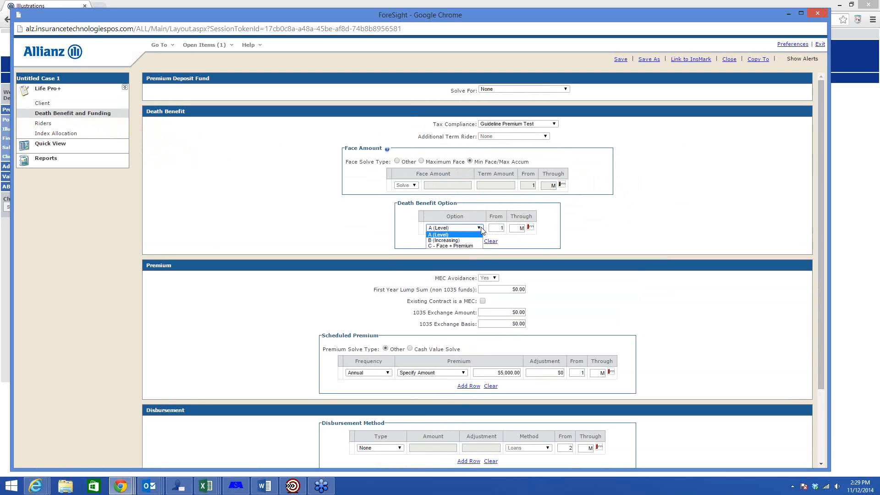
{"action": "left_click", "coordinate": [457, 241]}
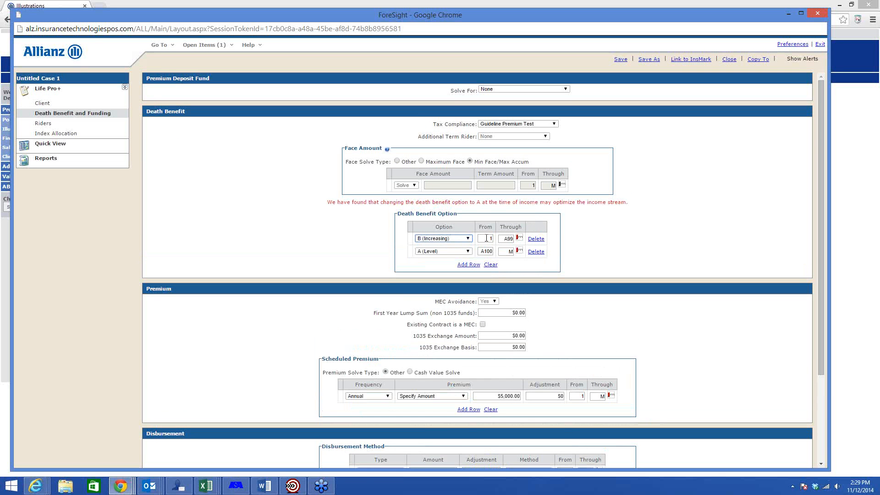
{"action": "left_click", "coordinate": [486, 238]}
{"action": "left_click", "coordinate": [506, 238]}
{"action": "left_click", "coordinate": [489, 237]}
{"action": "left_click", "coordinate": [509, 253]}
{"action": "left_click", "coordinate": [504, 238]}
{"action": "type", "text": "20"}
{"action": "left_click", "coordinate": [489, 251]}
{"action": "type", "text": "21"}
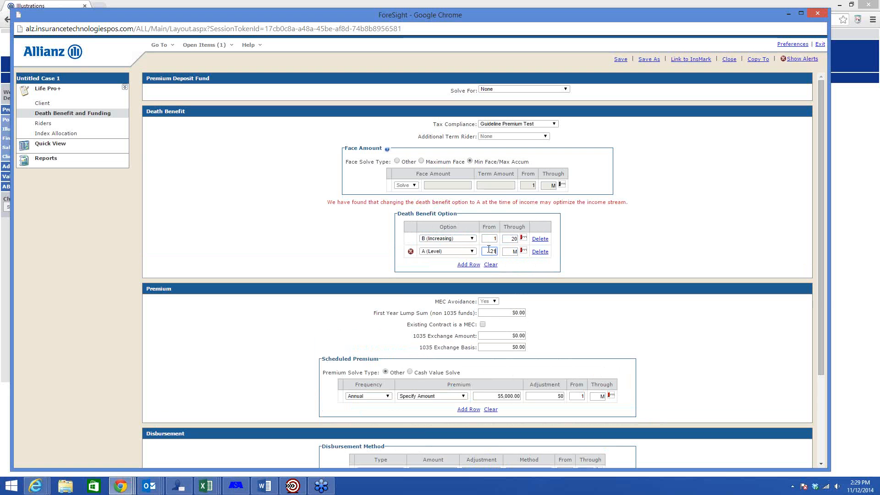
{"action": "left_click", "coordinate": [597, 248]}
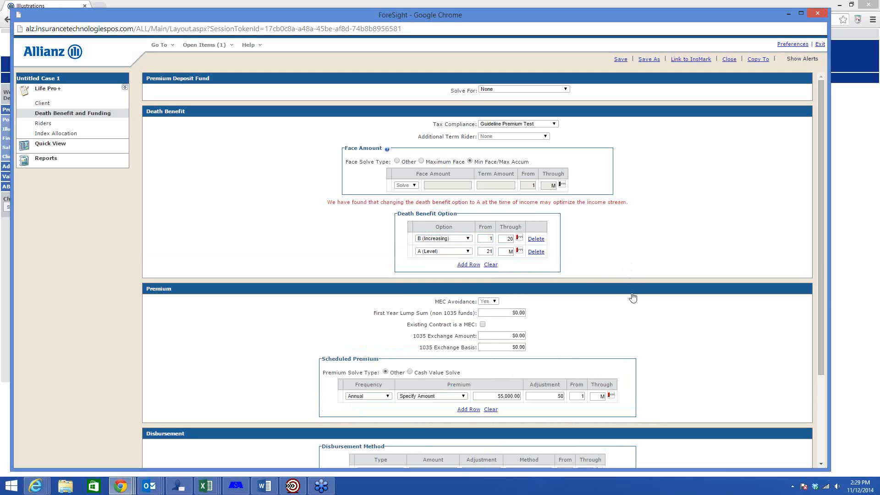
Step: Set the scheduled annual premium to $10,000 from year 1 through year 20
{"action": "scroll", "coordinate": [650, 300], "scroll_direction": "down", "scroll_amount": 2}
{"action": "left_click", "coordinate": [505, 305]}
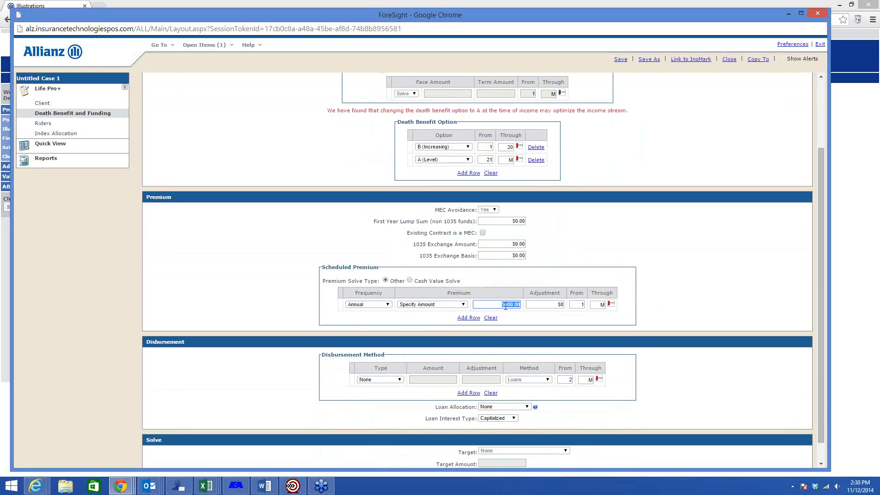
{"action": "type", "text": "10000"}
{"action": "key", "text": "Tab"}
{"action": "left_click", "coordinate": [600, 305]}
{"action": "type", "text": "20"}
{"action": "left_click", "coordinate": [659, 293]}
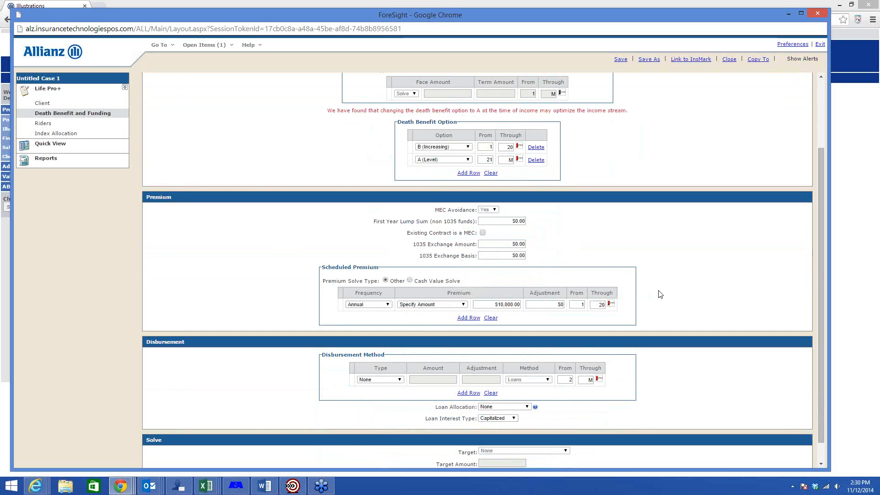
Step: Set the disbursement type to Income Stream starting in year 21
{"action": "scroll", "coordinate": [669, 294], "scroll_direction": "down", "scroll_amount": 1}
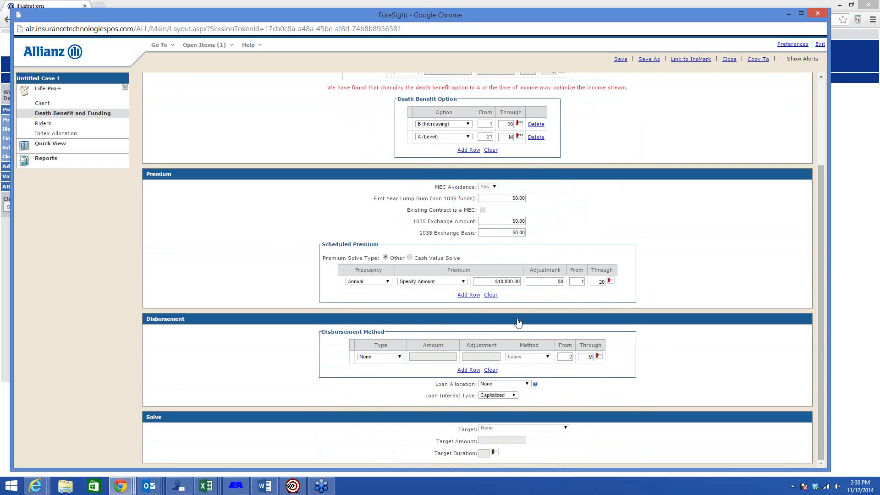
{"action": "left_click", "coordinate": [400, 357]}
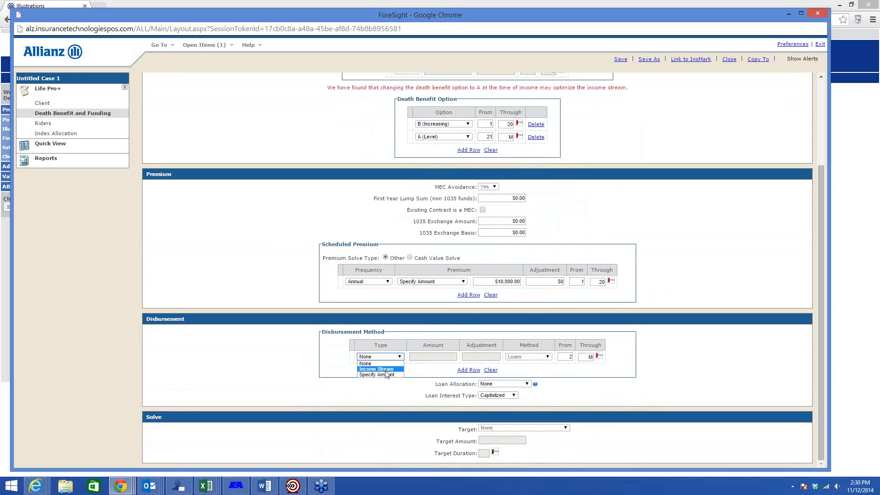
{"action": "left_click", "coordinate": [386, 370]}
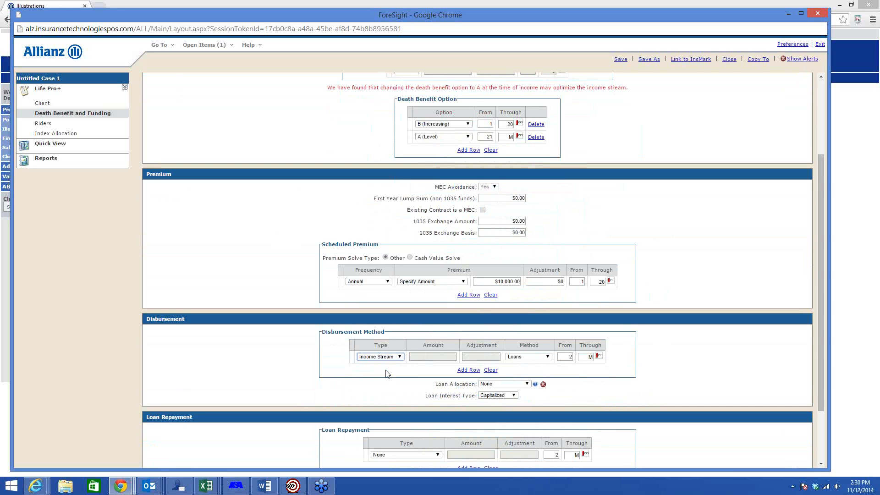
{"action": "left_click", "coordinate": [571, 357]}
{"action": "type", "text": "21"}
{"action": "key", "text": "Tab"}
Step: Set the loan allocation for the income stream to 100% Participating
{"action": "left_click", "coordinate": [527, 384]}
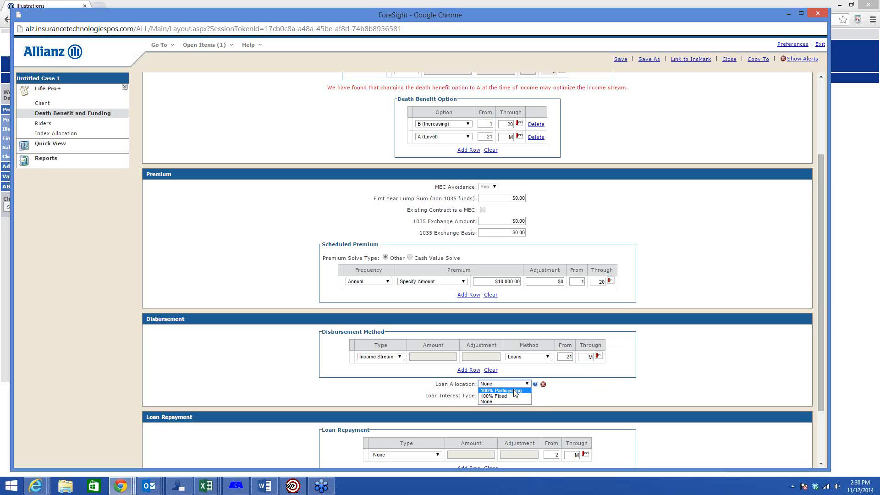
{"action": "left_click", "coordinate": [519, 391]}
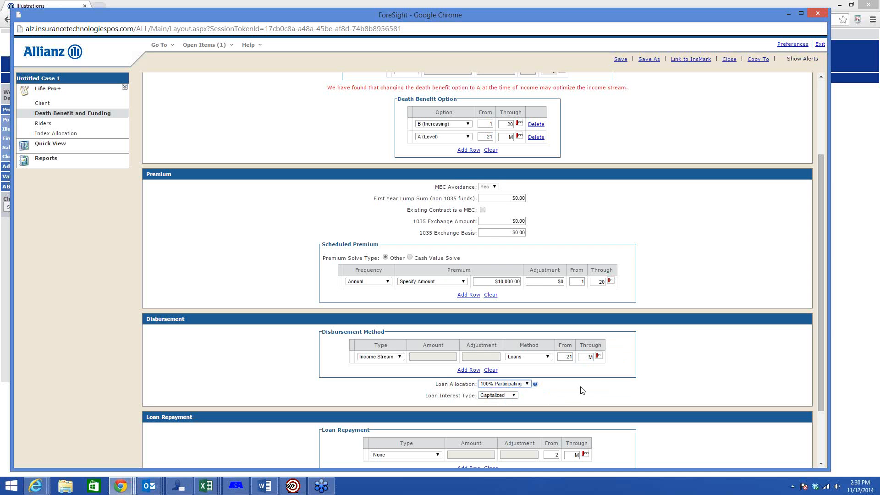
{"action": "left_click", "coordinate": [519, 387]}
{"action": "left_click", "coordinate": [519, 391]}
{"action": "left_click", "coordinate": [654, 375]}
Step: Check the loan repayment and solve target settings against the rest of the death benefit and funding inputs
{"action": "scroll", "coordinate": [655, 376], "scroll_direction": "down", "scroll_amount": 1}
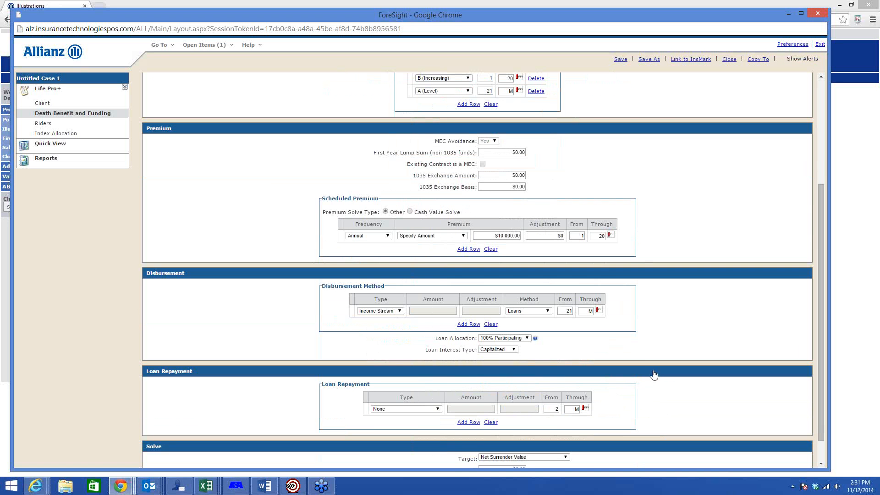
{"action": "scroll", "coordinate": [191, 377], "scroll_direction": "down", "scroll_amount": 1}
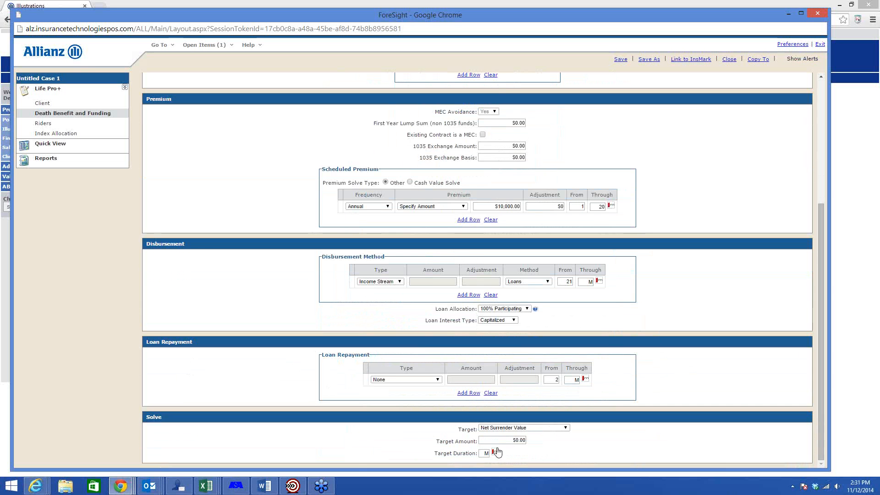
{"action": "scroll", "coordinate": [434, 400], "scroll_direction": "up", "scroll_amount": 2}
{"action": "scroll", "coordinate": [434, 400], "scroll_direction": "up", "scroll_amount": 1}
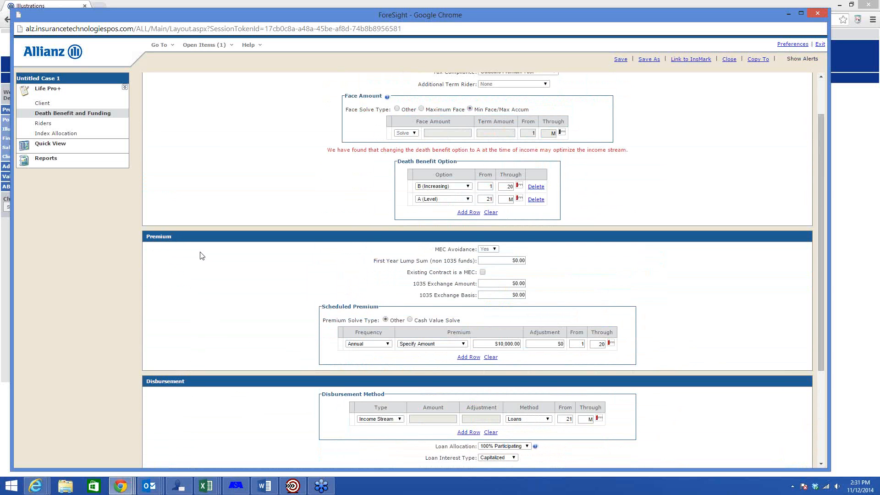
{"action": "scroll", "coordinate": [198, 254], "scroll_direction": "up", "scroll_amount": 1}
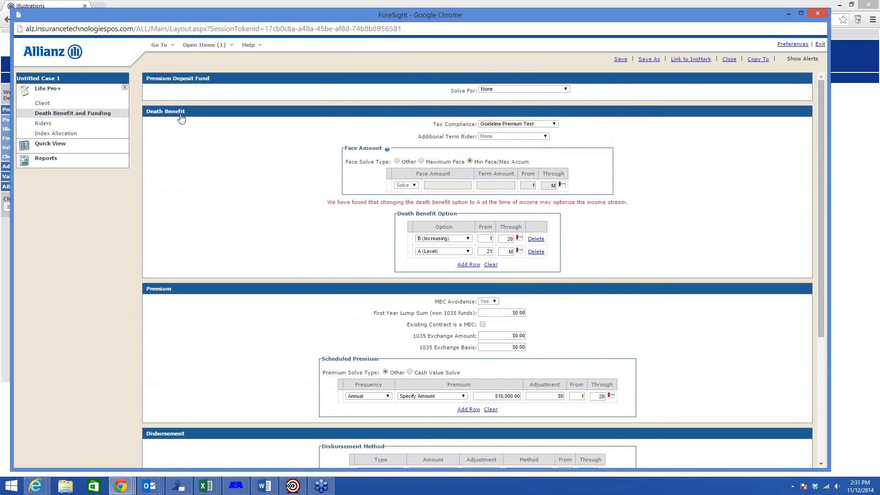
Step: Review the rider selections and open the index allocation settings
{"action": "left_click", "coordinate": [61, 125]}
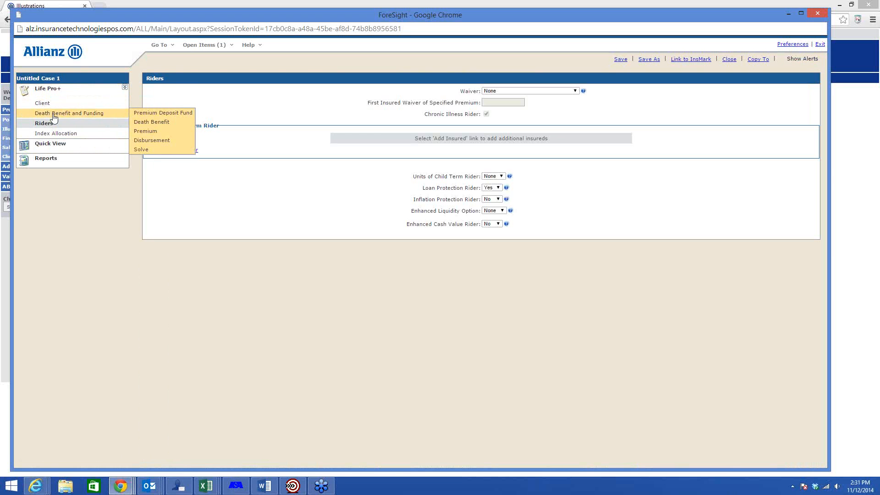
{"action": "mouse_move", "coordinate": [72, 117]}
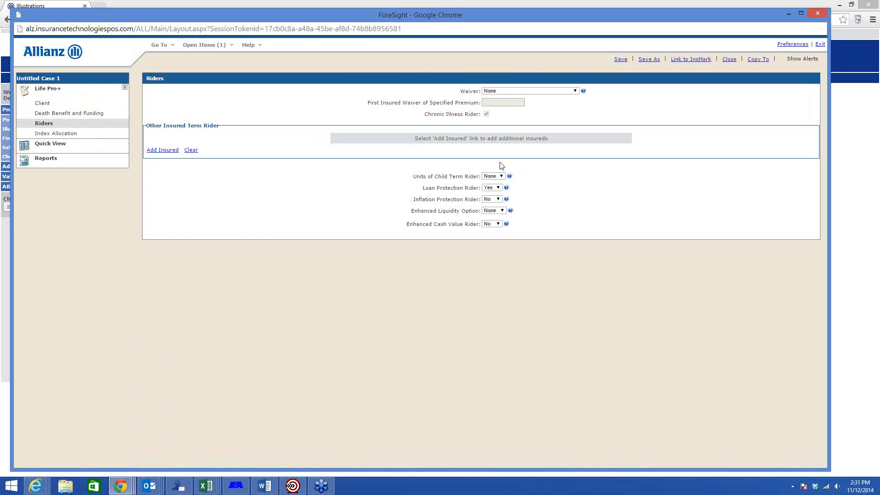
{"action": "mouse_move", "coordinate": [99, 138]}
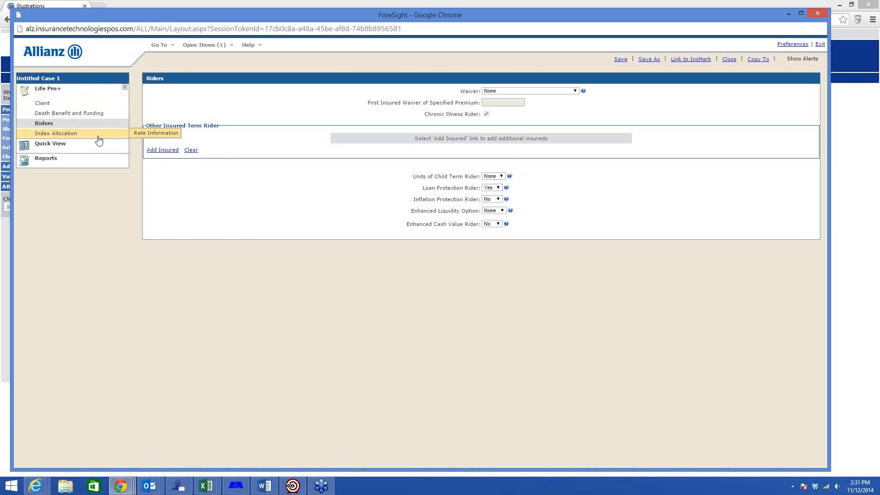
{"action": "left_click", "coordinate": [68, 136]}
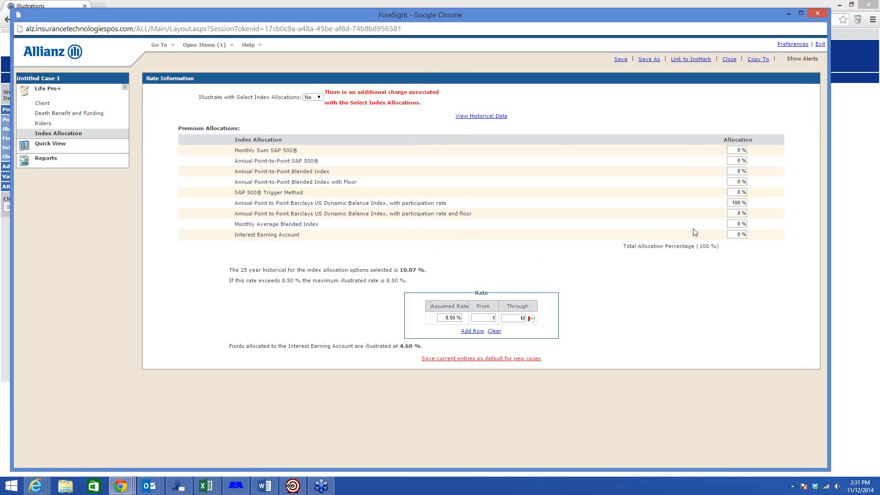
Step: Reallocate the premium from the Barclays index with participation rate to 100% in the Interest Earning Account
{"action": "left_click", "coordinate": [733, 203]}
{"action": "type", "text": "0"}
{"action": "key", "text": "Tab"}
{"action": "left_click", "coordinate": [740, 234]}
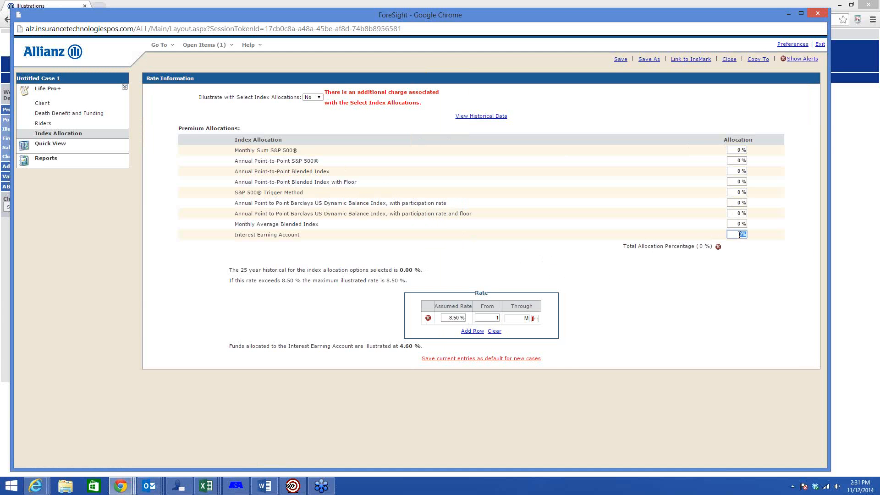
{"action": "type", "text": "100"}
{"action": "key", "text": "Tab"}
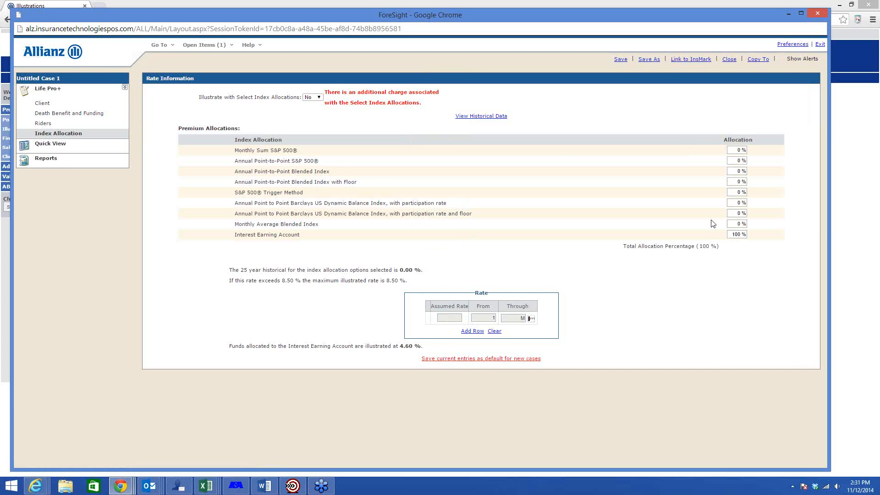
Step: Shift the 100% allocation from the Interest Earning Account to the Monthly Average Blended Index and check its 25-year historical rate
{"action": "left_click", "coordinate": [733, 232]}
{"action": "type", "text": "0"}
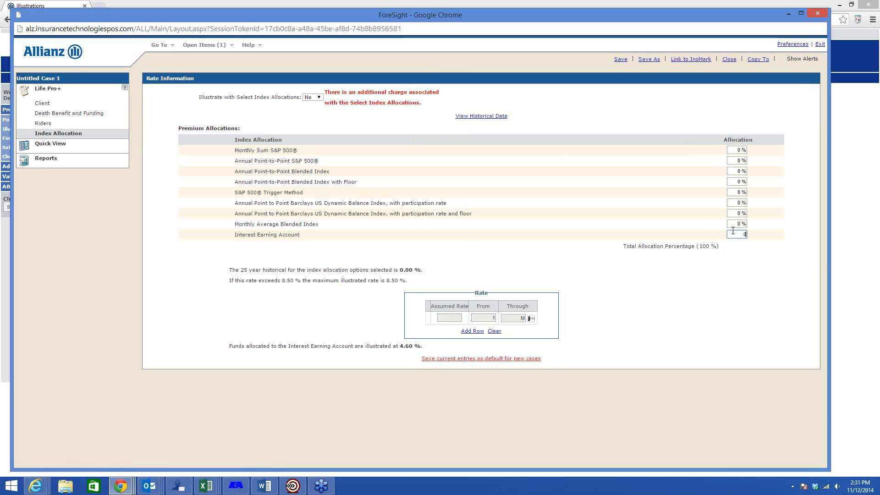
{"action": "left_click", "coordinate": [738, 224]}
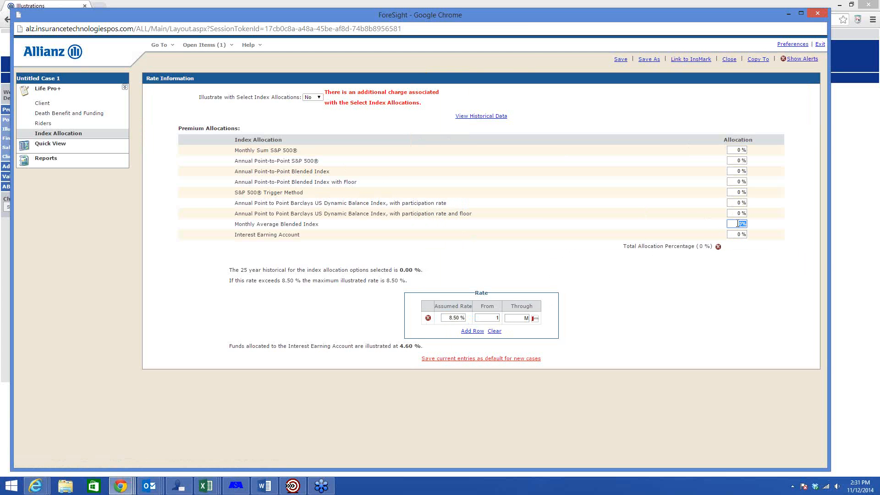
{"action": "type", "text": "100"}
{"action": "key", "text": "Tab"}
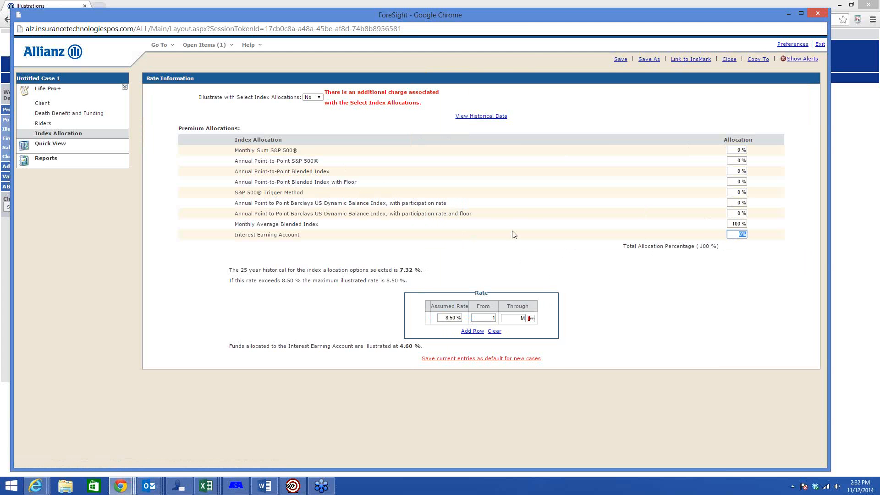
{"action": "left_click", "coordinate": [416, 273]}
{"action": "left_click_drag", "start_coordinate": [416, 273], "coordinate": [399, 273]}
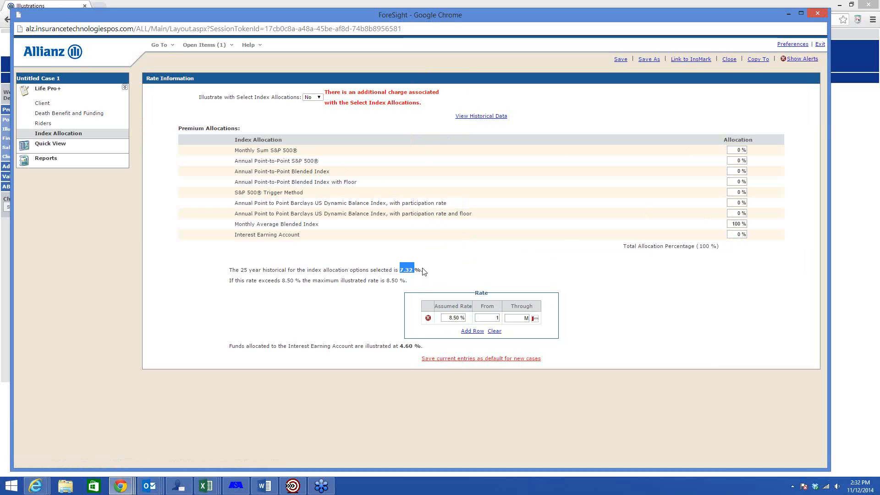
{"action": "left_click", "coordinate": [448, 274]}
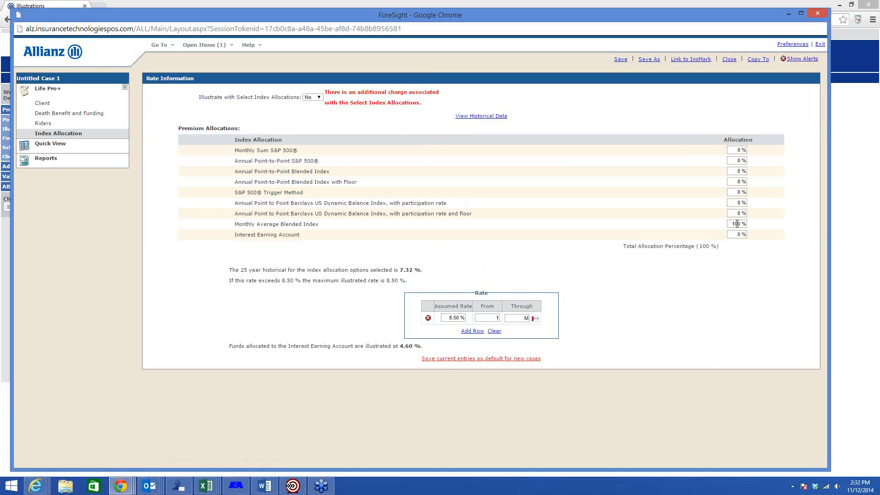
Step: Return the 100% allocation to the Annual Point to Point Barclays US Dynamic Balance Index with participation rate
{"action": "left_click", "coordinate": [737, 224]}
{"action": "type", "text": "0"}
{"action": "key", "text": "Tab"}
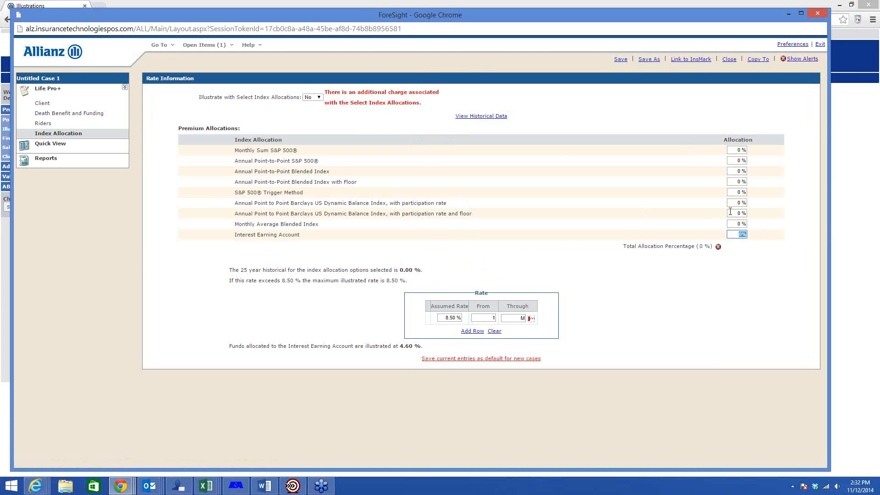
{"action": "left_click", "coordinate": [734, 203]}
{"action": "type", "text": "100"}
{"action": "key", "text": "Tab"}
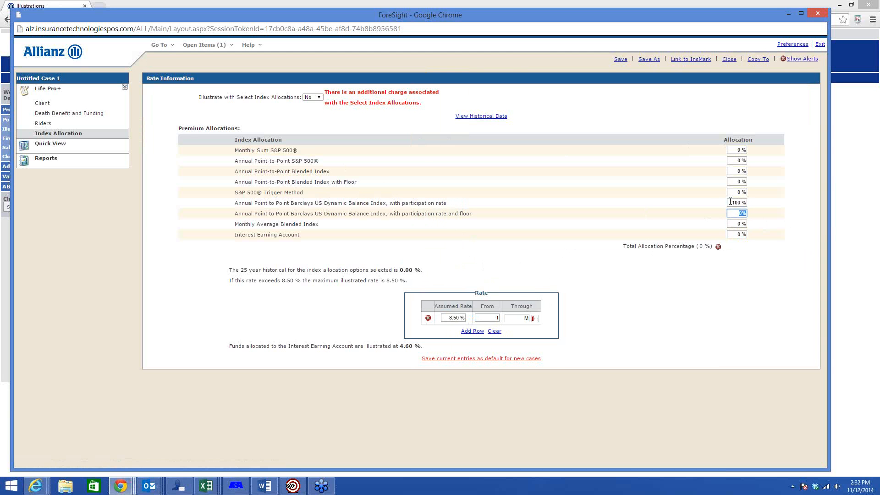
Step: Check the historical and maximum illustrated rates, and set the assumed rate to 7.5% from year 1 through maturity
{"action": "double_click", "coordinate": [409, 270]}
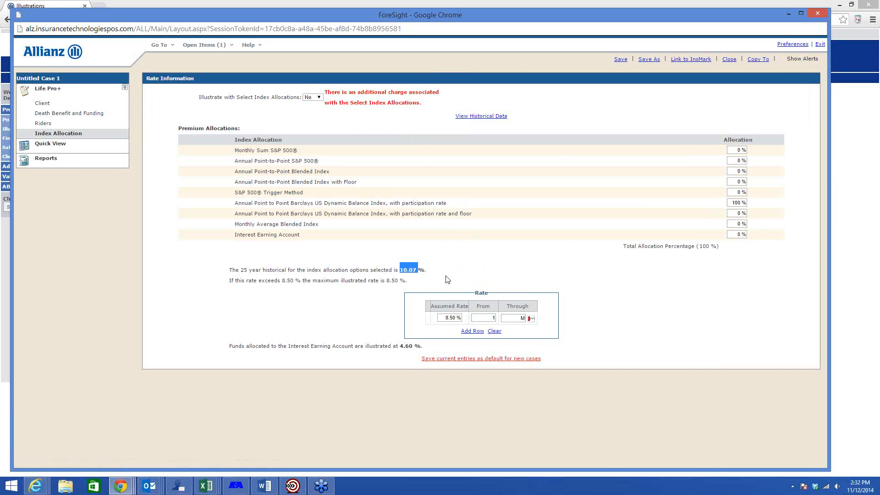
{"action": "left_click", "coordinate": [401, 282]}
{"action": "left_click_drag", "start_coordinate": [401, 281], "coordinate": [388, 282]}
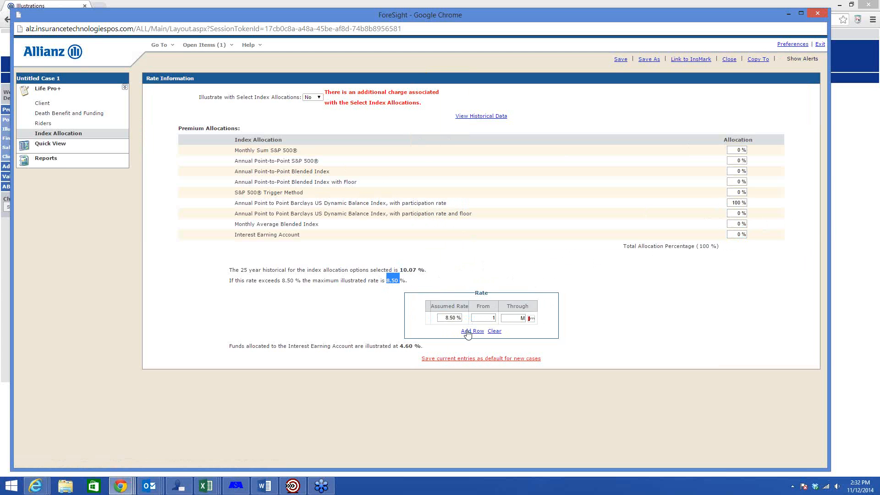
{"action": "left_click", "coordinate": [445, 317]}
{"action": "type", "text": "7.5"}
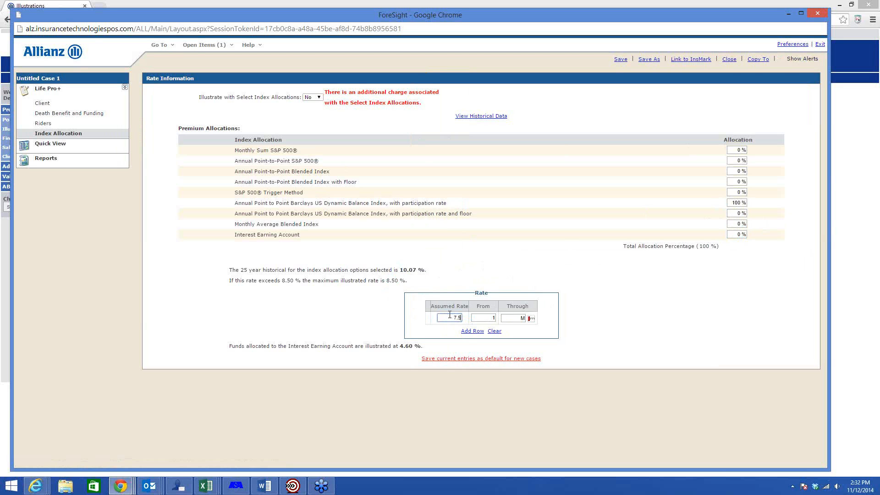
{"action": "left_click", "coordinate": [516, 255]}
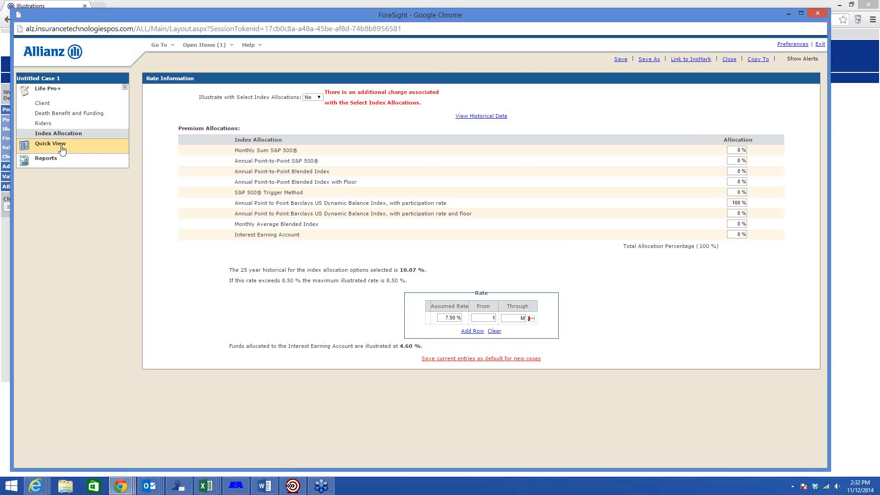
Step: Calculate the Quick View values and accept the face increase at the death benefit option change
{"action": "left_click", "coordinate": [97, 148]}
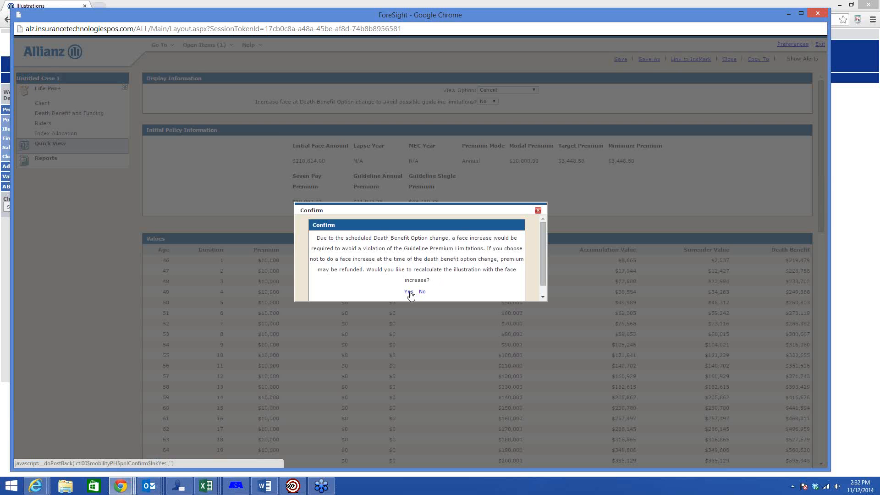
{"action": "left_click", "coordinate": [409, 292]}
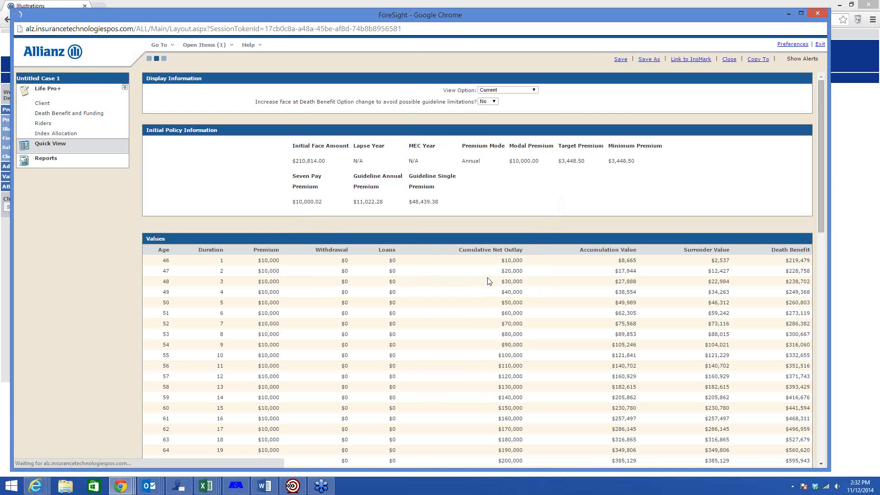
{"action": "scroll", "coordinate": [486, 276], "scroll_direction": "down", "scroll_amount": 3}
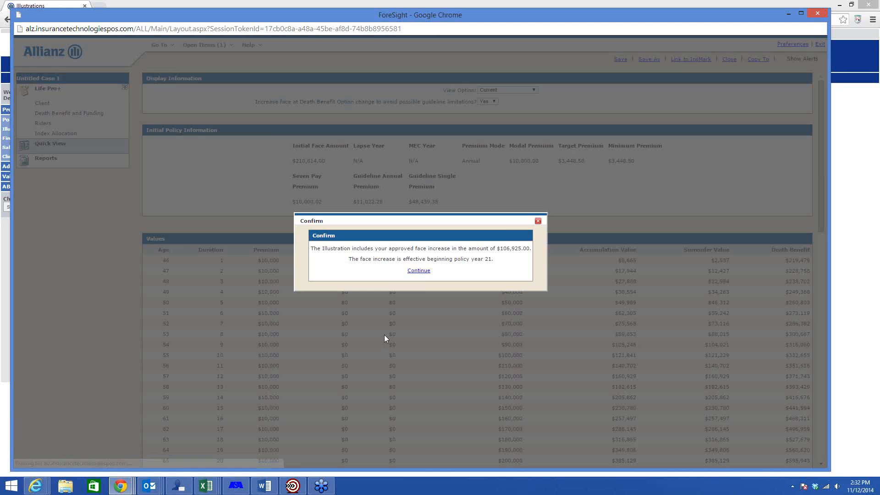
{"action": "left_click", "coordinate": [419, 271]}
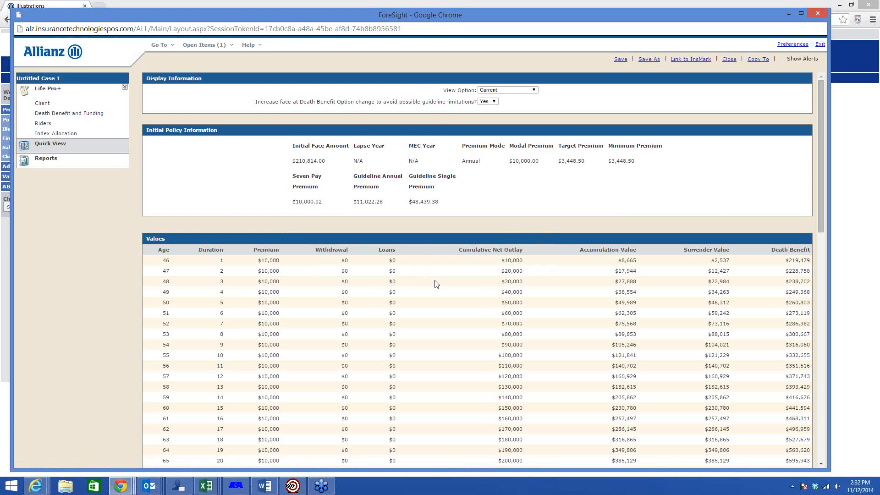
Step: Examine the annual loan income from year 21 in the values table and return to the death benefit and funding inputs
{"action": "scroll", "coordinate": [368, 289], "scroll_direction": "down", "scroll_amount": 4}
{"action": "left_click_drag", "start_coordinate": [374, 291], "coordinate": [399, 288]}
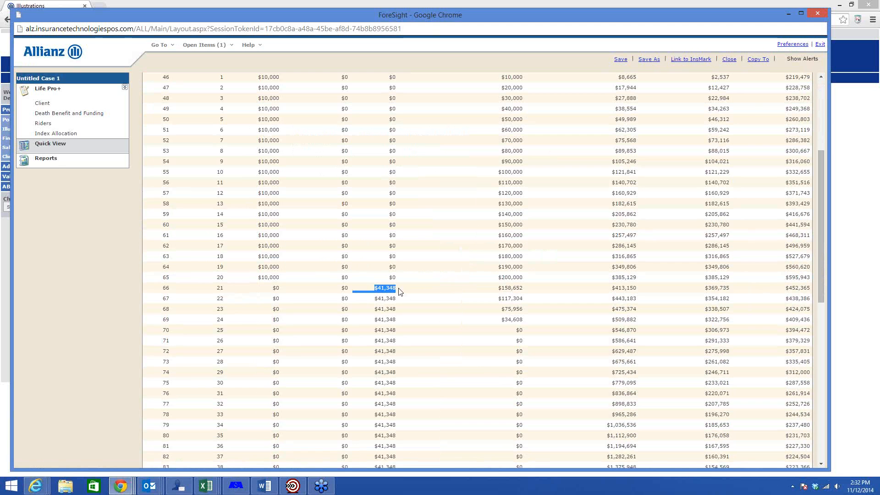
{"action": "left_click", "coordinate": [398, 289]}
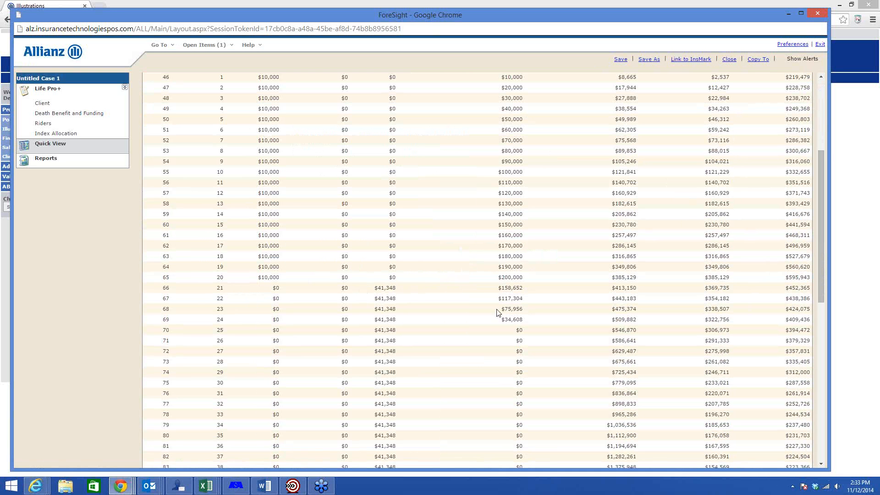
{"action": "scroll", "coordinate": [449, 314], "scroll_direction": "up", "scroll_amount": 5}
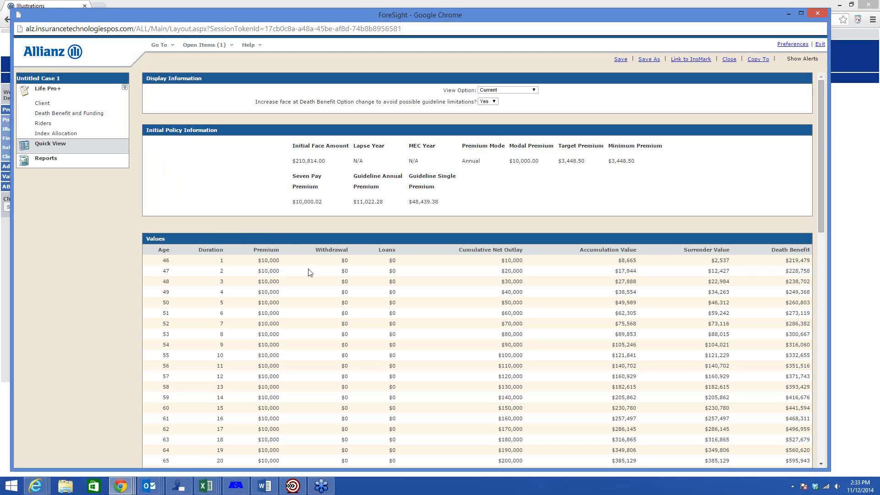
{"action": "mouse_move", "coordinate": [61, 105]}
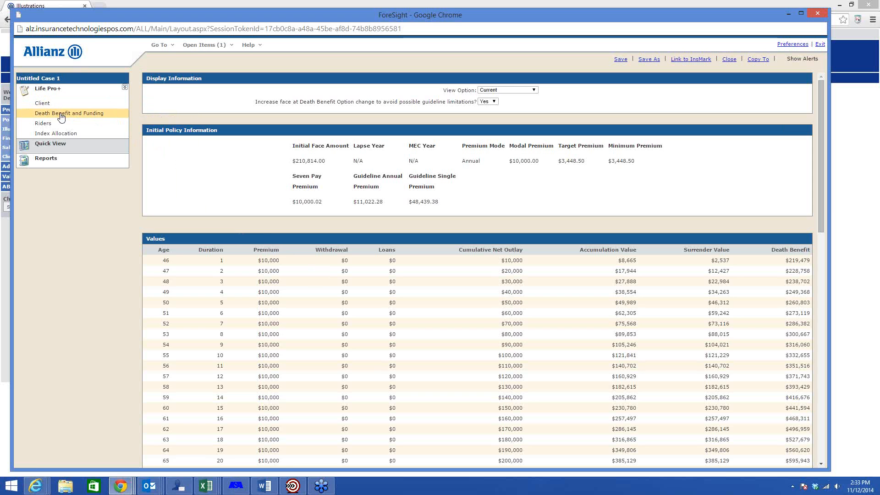
{"action": "left_click", "coordinate": [61, 116]}
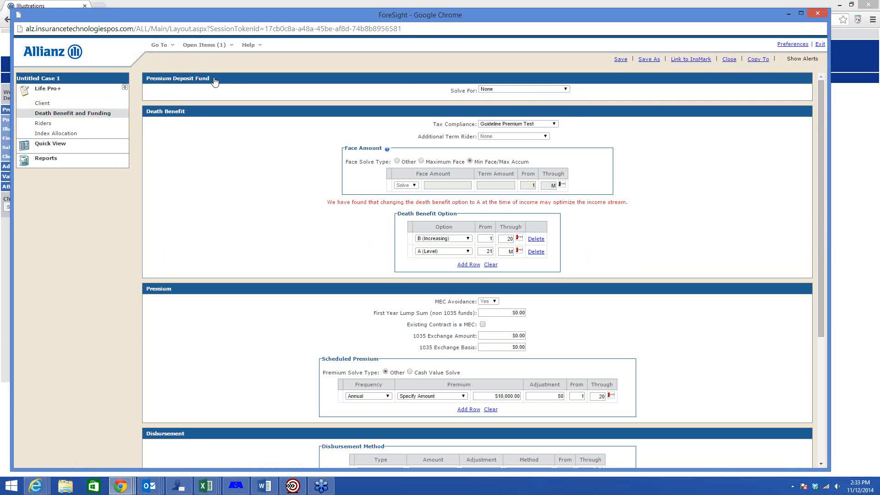
Step: Set the Premium Deposit Fund to solve for Annual Level Premium with a $250,000 lump sum over 5 premium years
{"action": "left_click", "coordinate": [541, 92]}
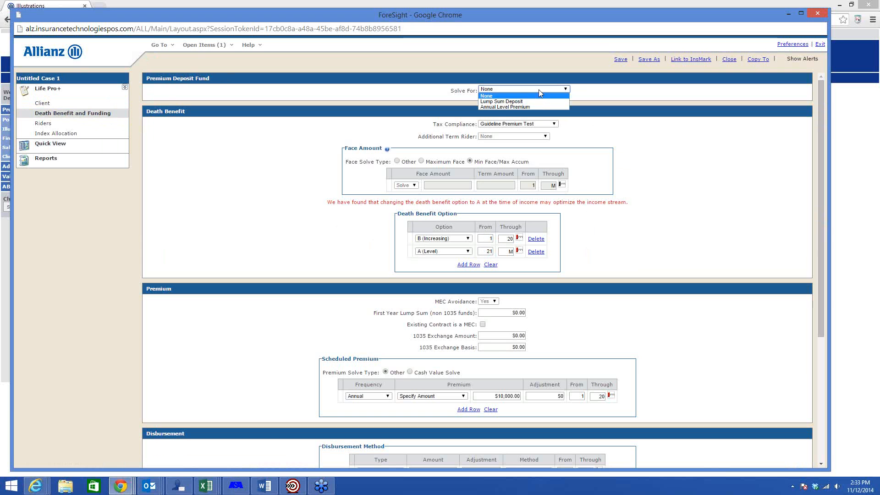
{"action": "left_click", "coordinate": [510, 102]}
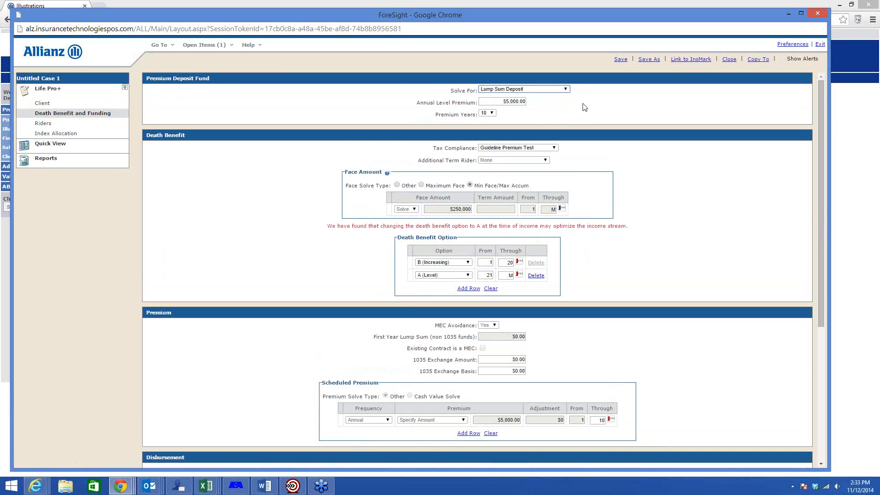
{"action": "left_click", "coordinate": [516, 91]}
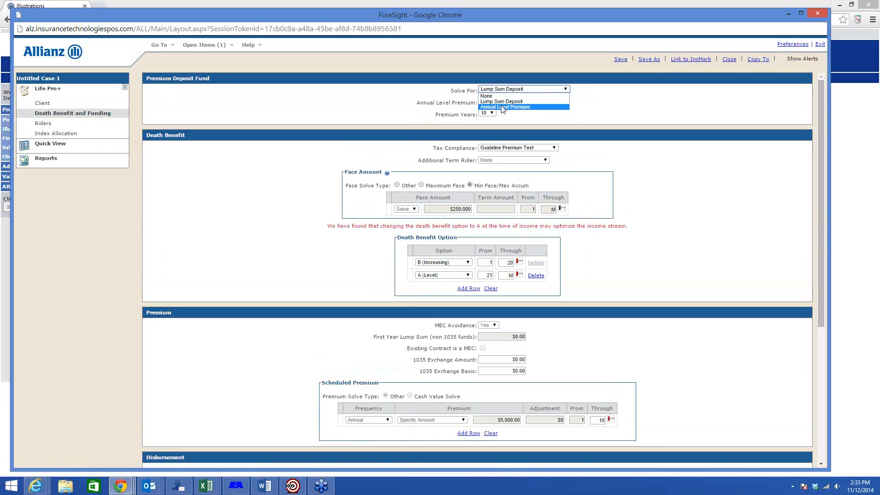
{"action": "left_click", "coordinate": [507, 108]}
{"action": "left_click", "coordinate": [508, 102]}
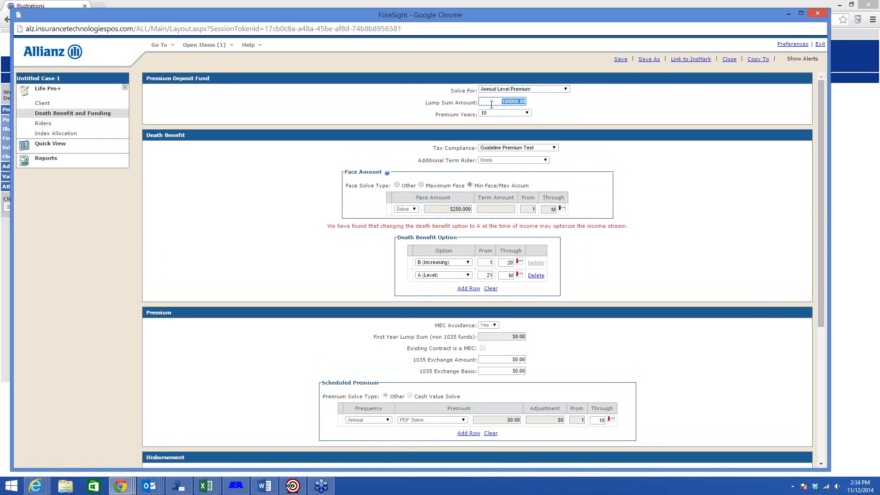
{"action": "type", "text": "250,"}
{"action": "type", "text": "0000"}
{"action": "key", "text": "Tab"}
{"action": "left_click", "coordinate": [528, 115]}
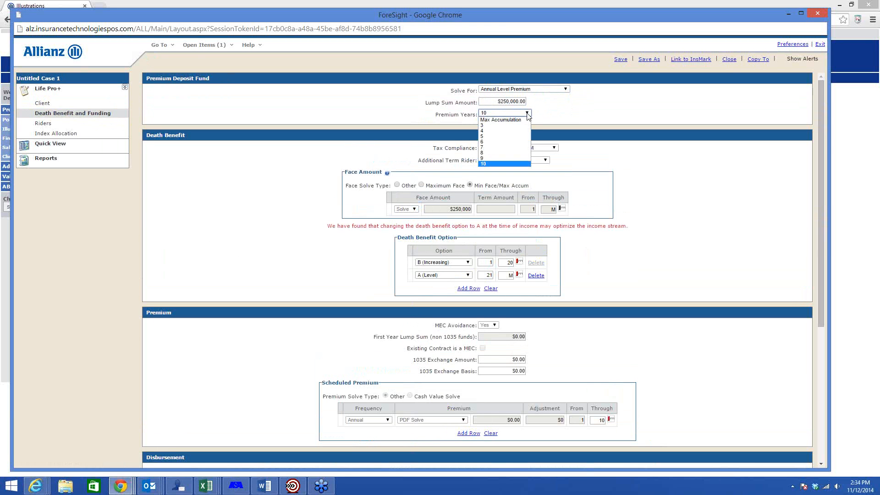
{"action": "left_click", "coordinate": [490, 137]}
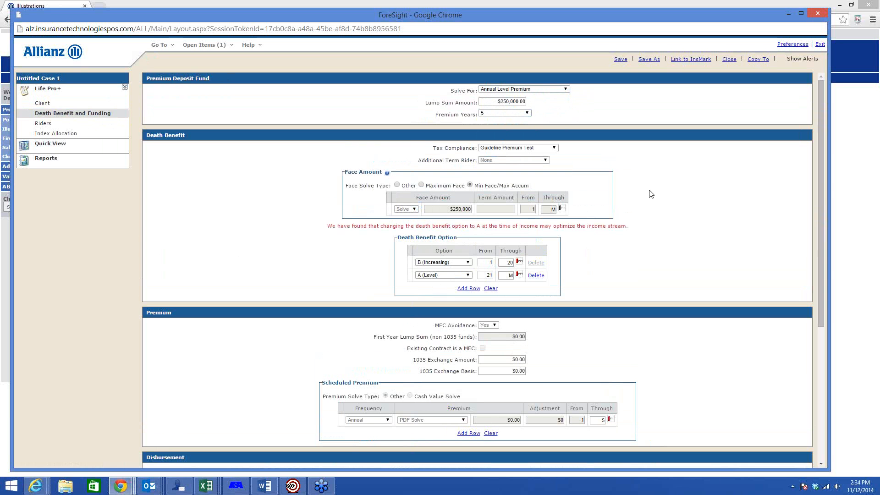
Step: Review the scheduled premium and disbursement, and change the year 1 to 20 death benefit option to A (Level)
{"action": "scroll", "coordinate": [651, 206], "scroll_direction": "down", "scroll_amount": 1}
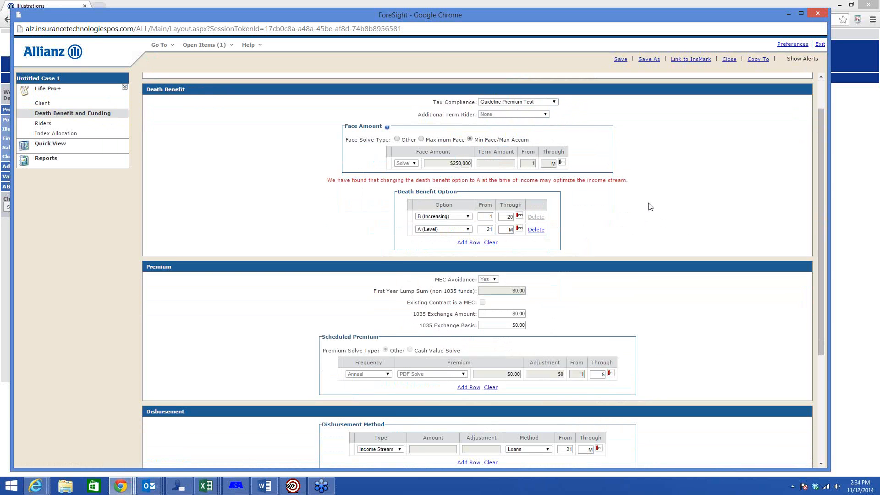
{"action": "scroll", "coordinate": [650, 206], "scroll_direction": "down", "scroll_amount": 1}
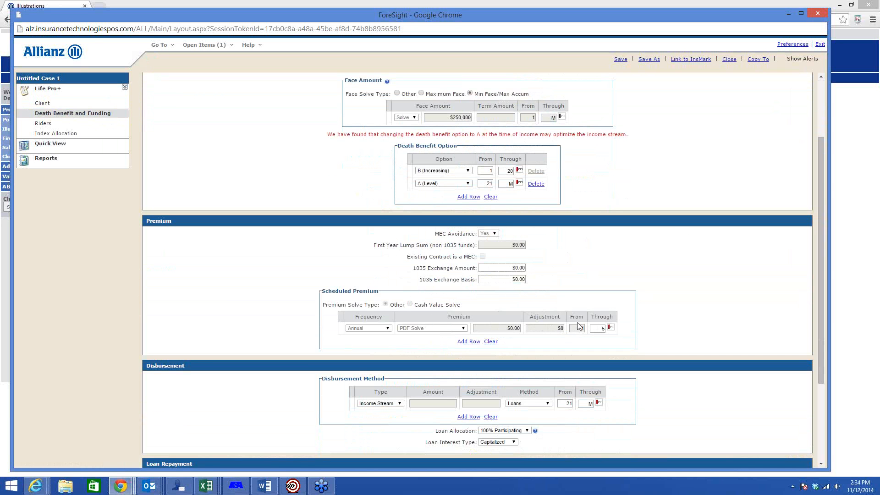
{"action": "scroll", "coordinate": [581, 284], "scroll_direction": "up", "scroll_amount": 1}
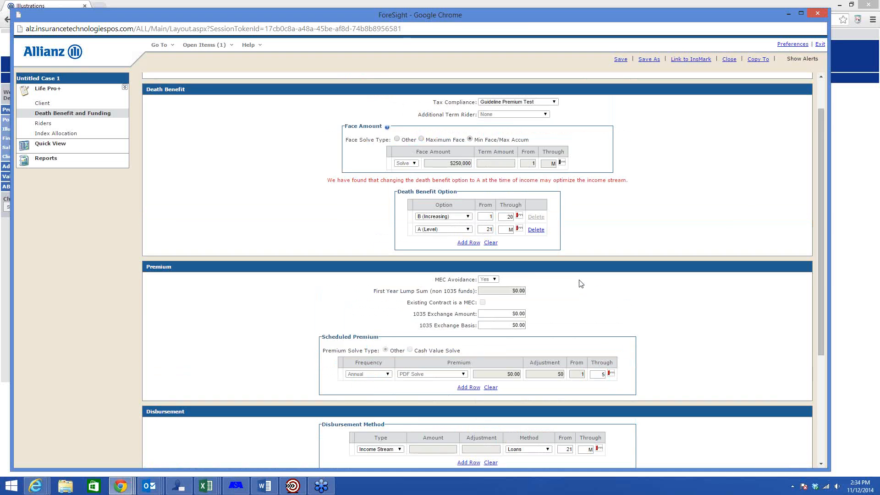
{"action": "scroll", "coordinate": [582, 284], "scroll_direction": "up", "scroll_amount": 1}
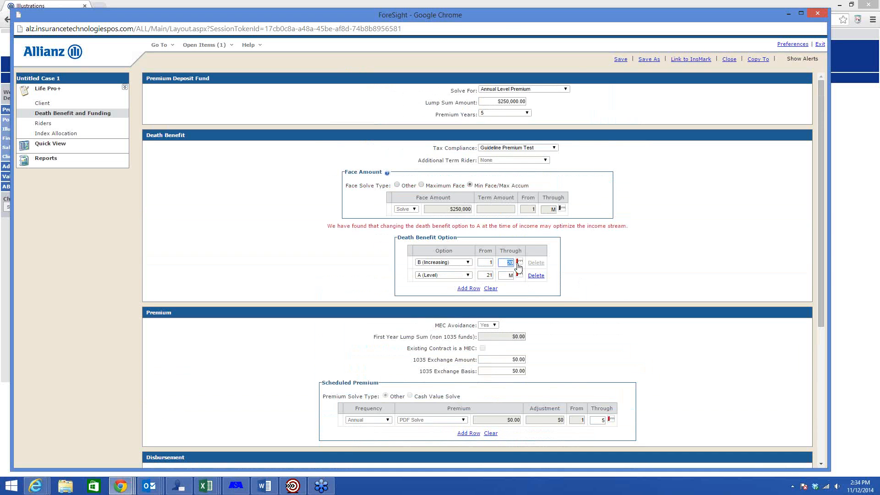
{"action": "left_click", "coordinate": [468, 262]}
{"action": "left_click", "coordinate": [418, 268]}
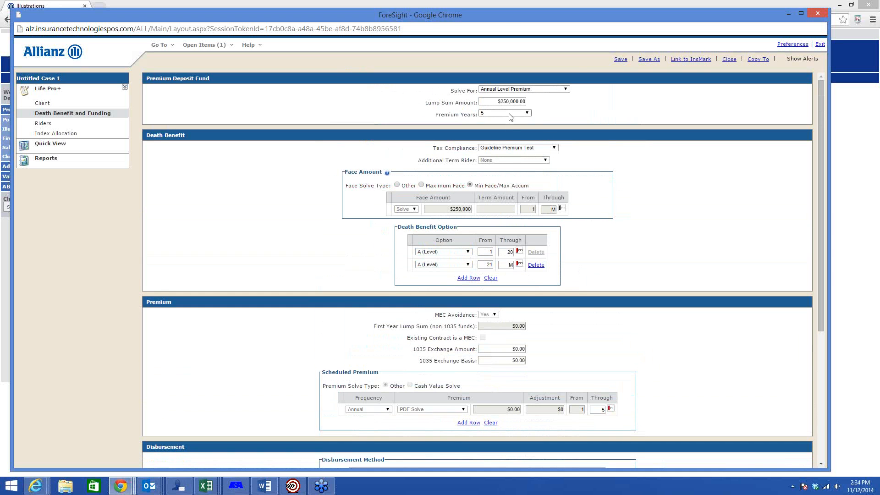
Step: Calculate the Quick View values for the deposit fund case and examine the loan income from year 21
{"action": "scroll", "coordinate": [451, 258], "scroll_direction": "down", "scroll_amount": 1}
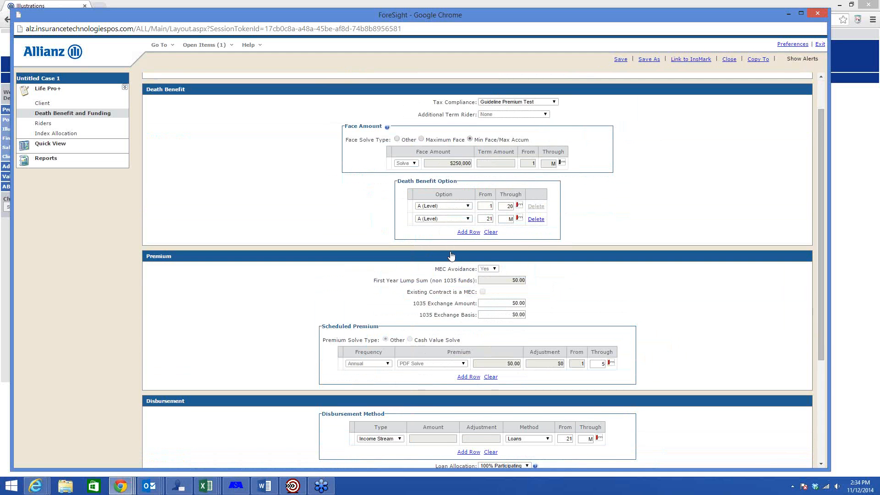
{"action": "scroll", "coordinate": [177, 221], "scroll_direction": "down", "scroll_amount": 1}
{"action": "left_click", "coordinate": [61, 146]}
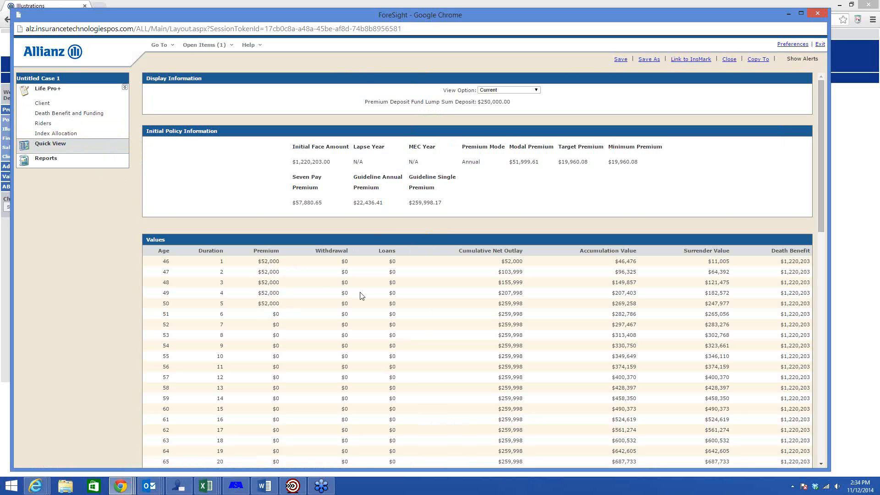
{"action": "scroll", "coordinate": [362, 295], "scroll_direction": "down", "scroll_amount": 3}
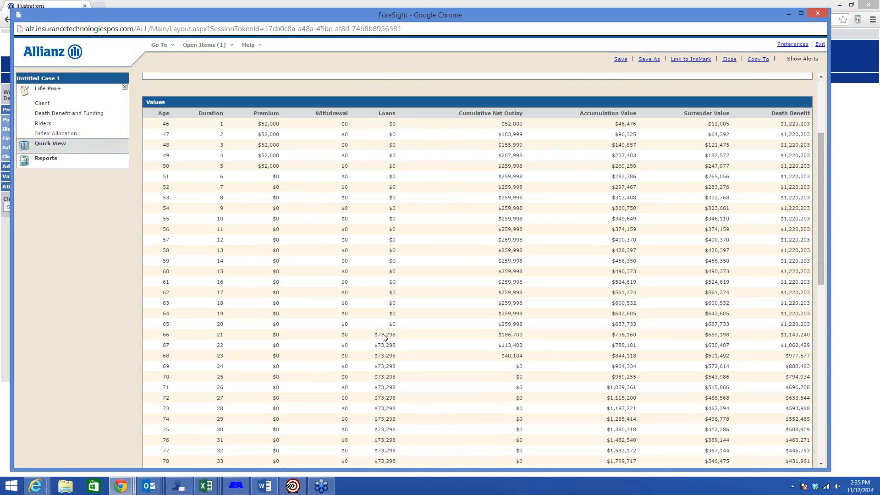
{"action": "scroll", "coordinate": [385, 337], "scroll_direction": "up", "scroll_amount": 3}
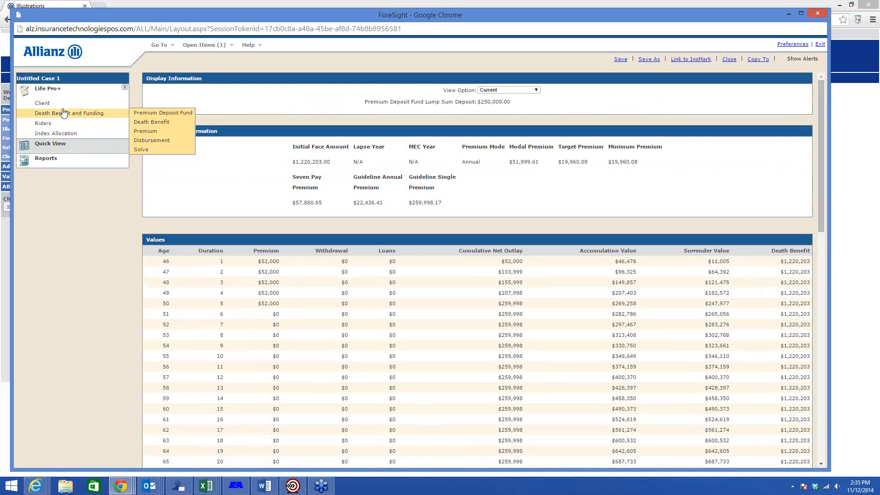
Step: Set the client's issue age to 40 and change the gender in the client information
{"action": "left_click", "coordinate": [57, 104]}
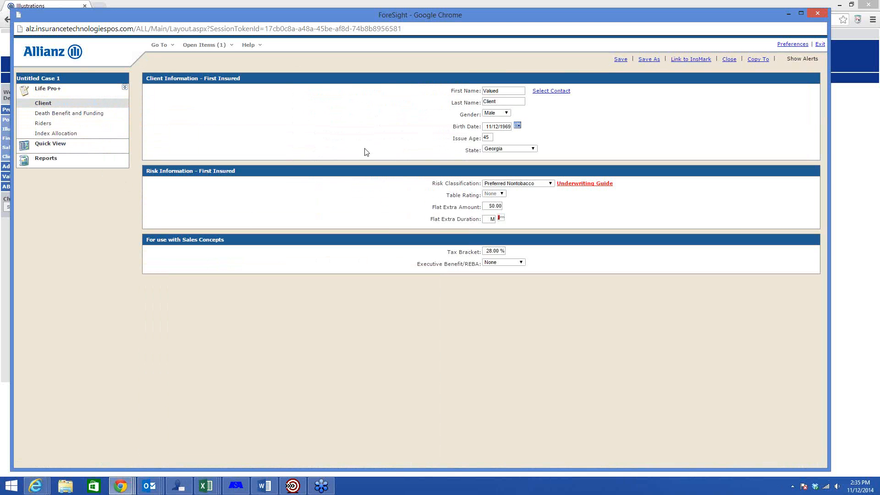
{"action": "double_click", "coordinate": [488, 138]}
{"action": "type", "text": "40"}
{"action": "left_click", "coordinate": [506, 113]}
{"action": "left_click", "coordinate": [498, 126]}
{"action": "left_click", "coordinate": [575, 120]}
Step: Return to the death benefit and funding inputs and set the Premium Deposit Fund solve to None
{"action": "left_click", "coordinate": [66, 114]}
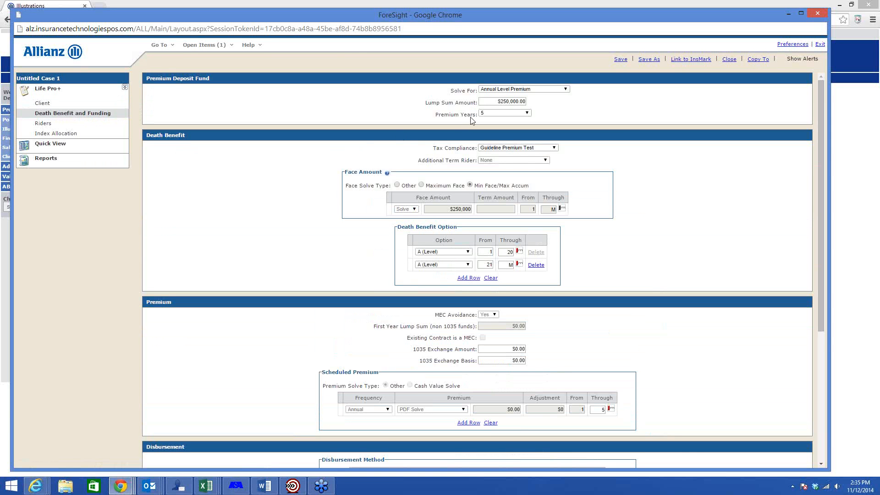
{"action": "left_click", "coordinate": [506, 89]}
{"action": "left_click", "coordinate": [495, 96]}
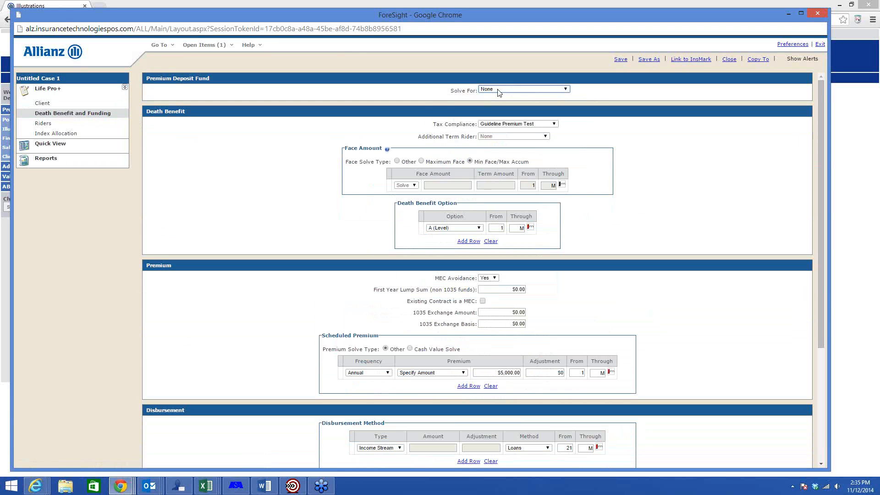
Step: Schedule death benefit option B (Increasing) for years 1 through 14 and option A (Level) from year 15 through maturity
{"action": "left_click", "coordinate": [456, 228]}
{"action": "left_click", "coordinate": [461, 241]}
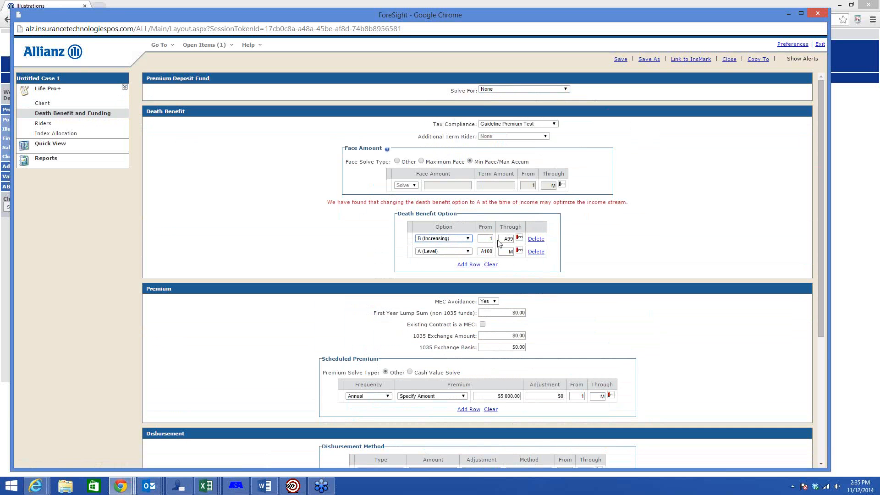
{"action": "left_click", "coordinate": [503, 239]}
{"action": "left_click_drag", "start_coordinate": [503, 239], "coordinate": [519, 242]}
{"action": "type", "text": "14"}
{"action": "double_click", "coordinate": [484, 252]}
{"action": "type", "text": "15"}
{"action": "left_click", "coordinate": [590, 248]}
Step: Schedule a monthly premium of $1,300 from year 1 through year 14
{"action": "scroll", "coordinate": [621, 245], "scroll_direction": "down", "scroll_amount": 1}
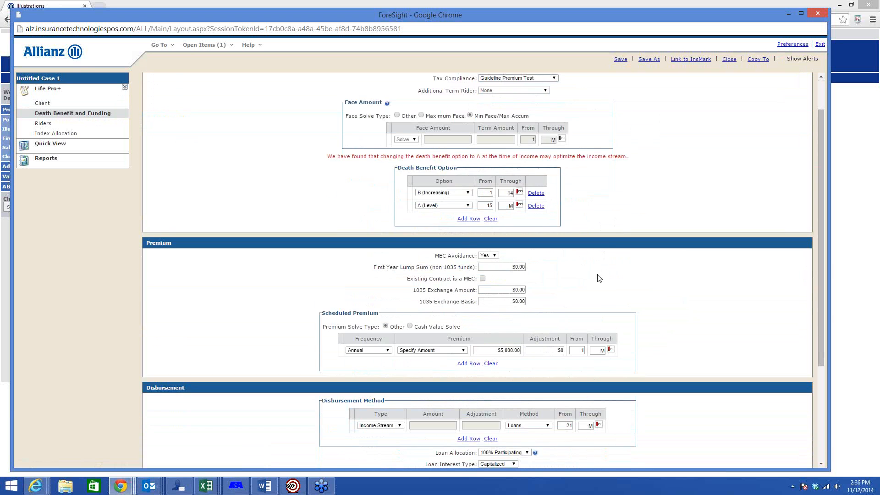
{"action": "scroll", "coordinate": [541, 317], "scroll_direction": "down", "scroll_amount": 1}
{"action": "left_click", "coordinate": [500, 304]}
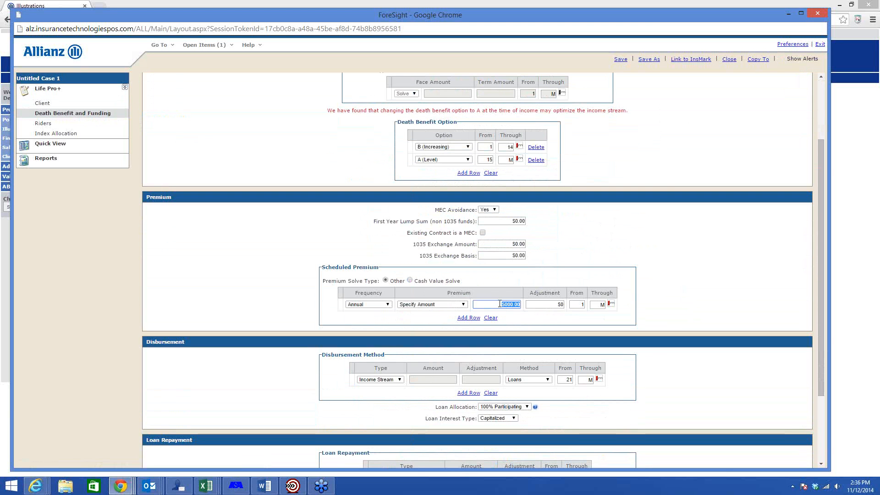
{"action": "type", "text": "1300"}
{"action": "key", "text": "Tab"}
{"action": "left_click", "coordinate": [387, 304]}
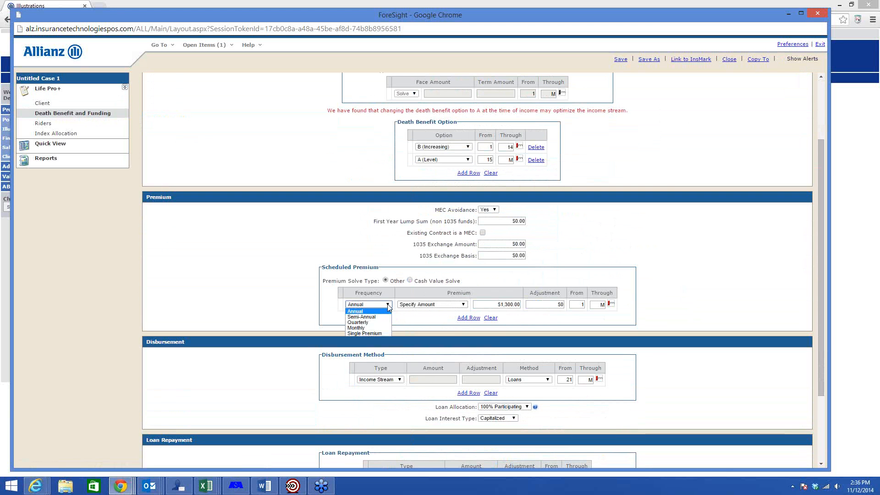
{"action": "left_click", "coordinate": [369, 328]}
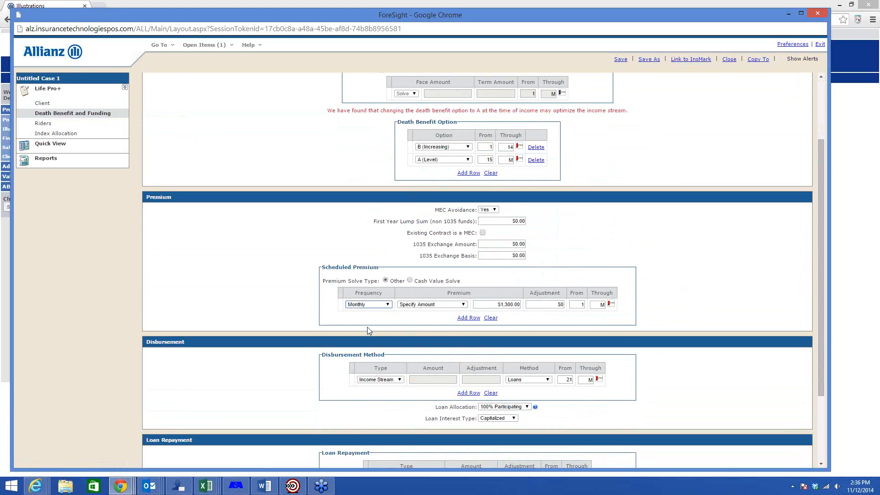
{"action": "double_click", "coordinate": [596, 306]}
{"action": "type", "text": "14"}
{"action": "left_click", "coordinate": [619, 250]}
Step: Set the income stream loans to run from year 15 through year 18
{"action": "scroll", "coordinate": [660, 245], "scroll_direction": "down", "scroll_amount": 2}
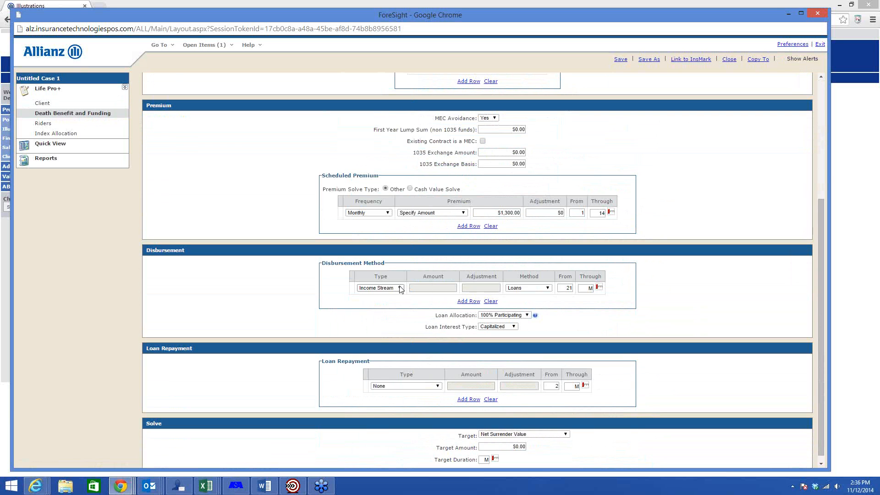
{"action": "left_click", "coordinate": [569, 288]}
{"action": "type", "text": "15"}
{"action": "key", "text": "Tab"}
{"action": "type", "text": "18"}
{"action": "key", "text": "Tab"}
Step: Check the index allocation, calculate the Quick View values and accept the face increase at the death benefit option change
{"action": "left_click", "coordinate": [57, 134]}
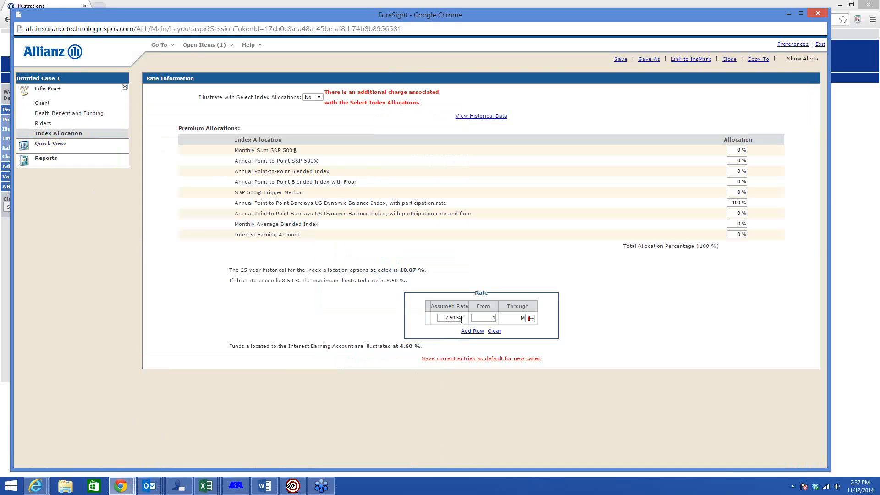
{"action": "left_click", "coordinate": [76, 152]}
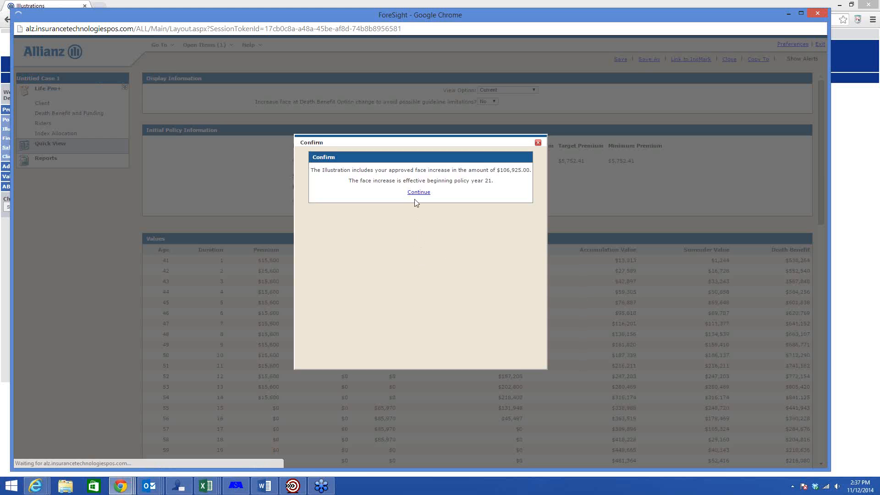
{"action": "left_click", "coordinate": [418, 193]}
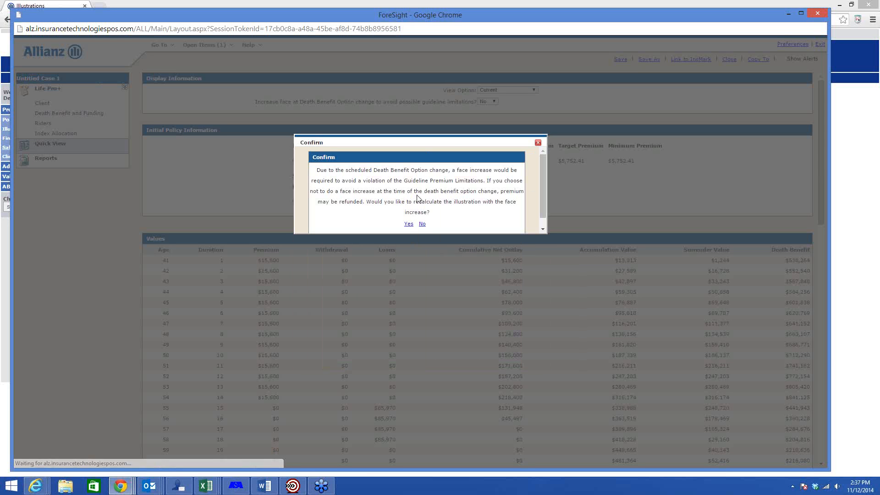
{"action": "left_click", "coordinate": [408, 225]}
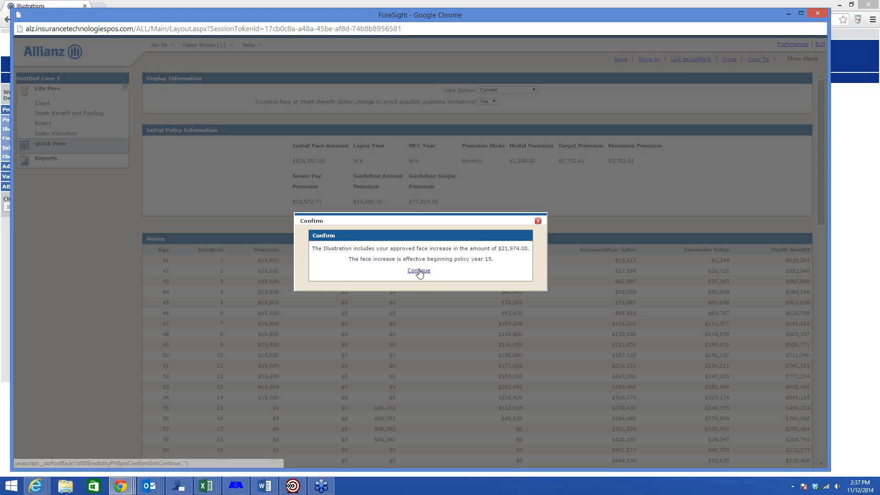
{"action": "left_click", "coordinate": [419, 271]}
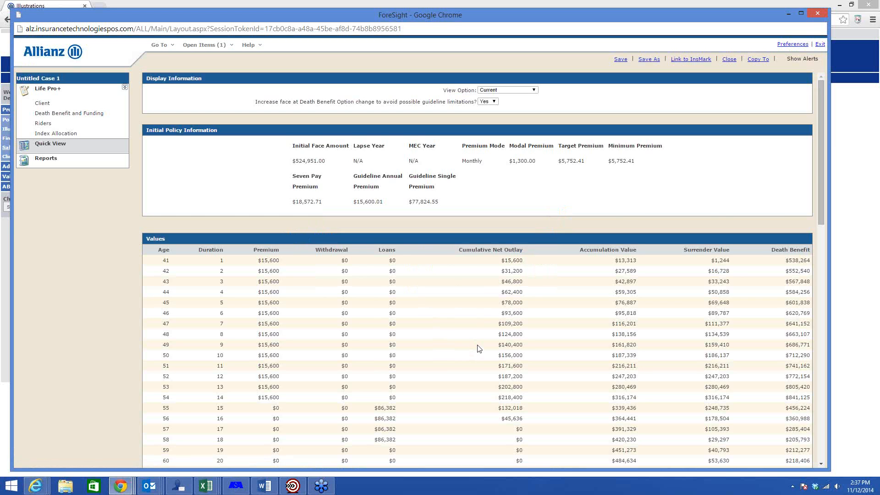
Step: Examine the loan amounts for years 15 to 18 in the values table and return to the disbursement inputs
{"action": "scroll", "coordinate": [477, 348], "scroll_direction": "down", "scroll_amount": 3}
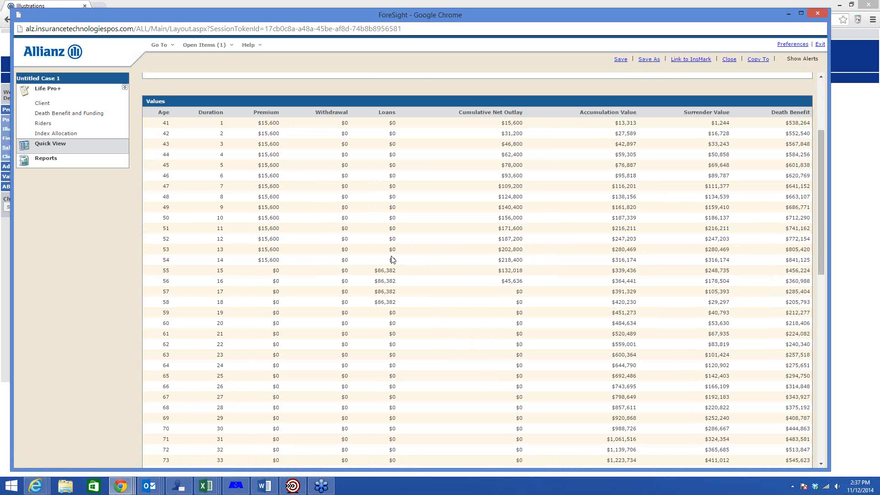
{"action": "left_click_drag", "start_coordinate": [374, 271], "coordinate": [397, 272]}
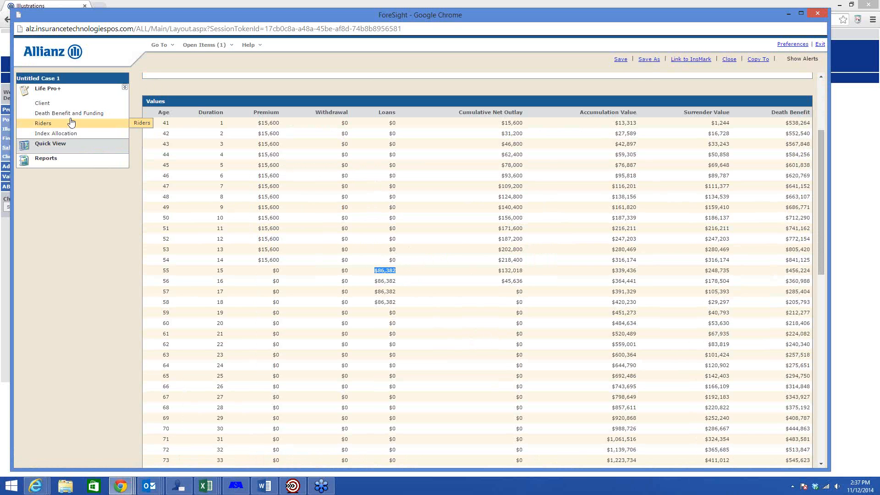
{"action": "mouse_move", "coordinate": [71, 117]}
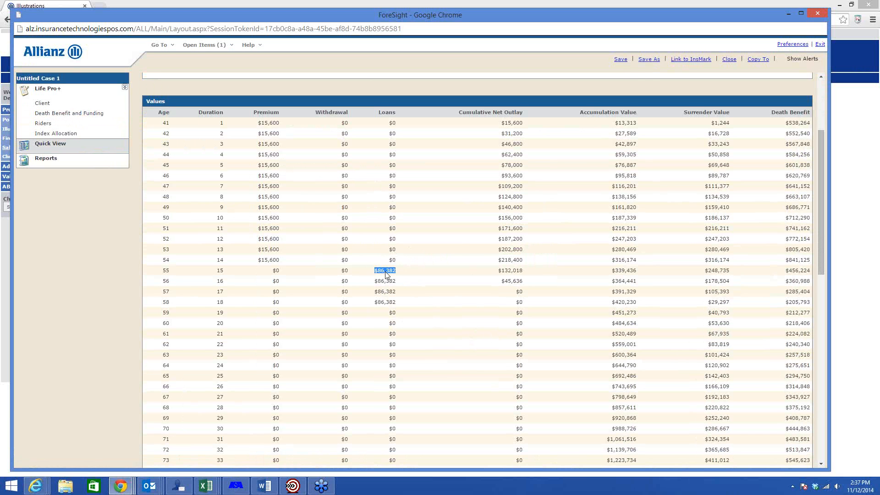
{"action": "left_click", "coordinate": [110, 115]}
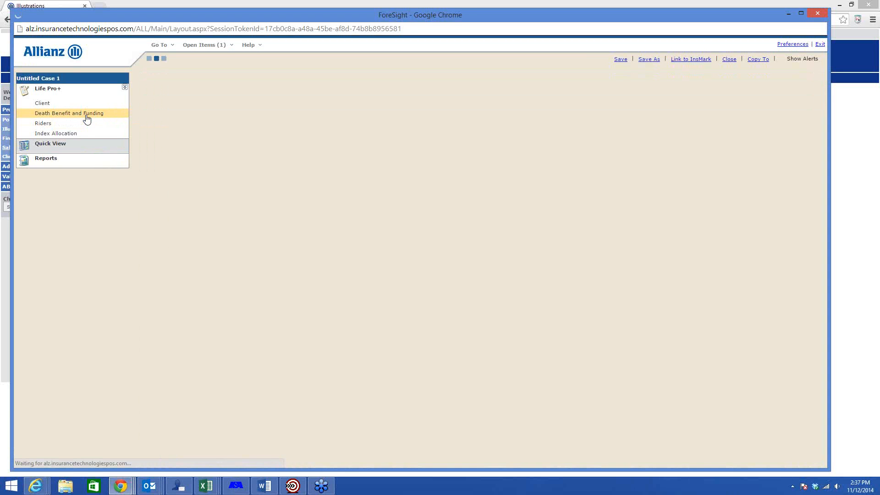
{"action": "scroll", "coordinate": [320, 221], "scroll_direction": "down", "scroll_amount": 1}
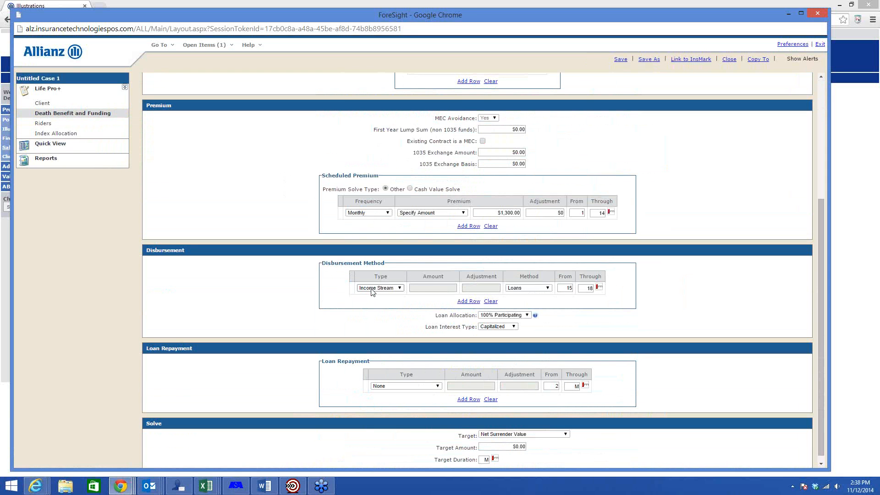
Step: Change the disbursement for years 15 through 18 to specified loans of $50,000
{"action": "left_click", "coordinate": [372, 291]}
{"action": "left_click", "coordinate": [377, 309]}
{"action": "left_click", "coordinate": [436, 287]}
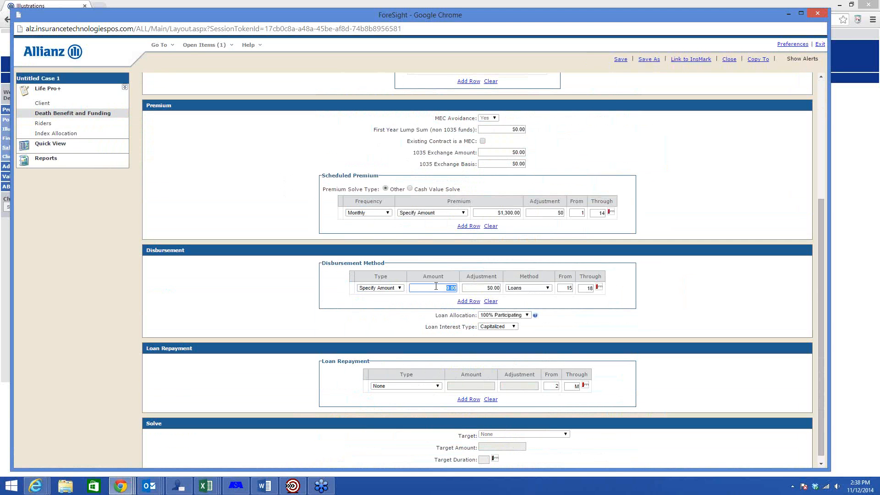
{"action": "type", "text": "5"}
{"action": "type", "text": "0,"}
{"action": "type", "text": "0000"}
{"action": "key", "text": "Tab"}
Step: Add a second disbursement row with income stream loans starting at age 69 (a69)
{"action": "left_click", "coordinate": [470, 302]}
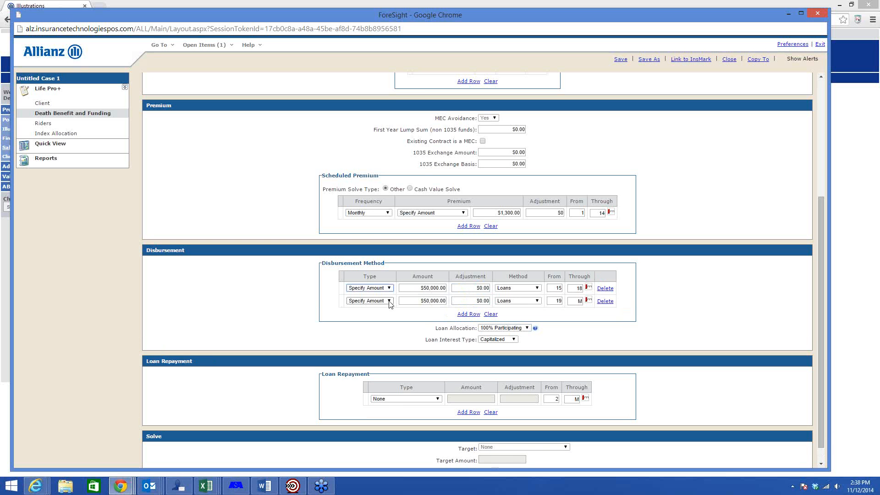
{"action": "left_click", "coordinate": [389, 301]}
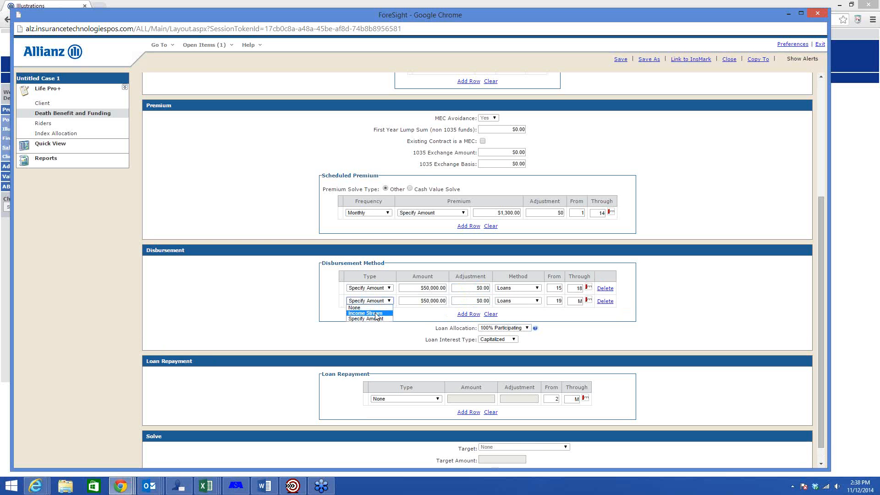
{"action": "left_click", "coordinate": [375, 314]}
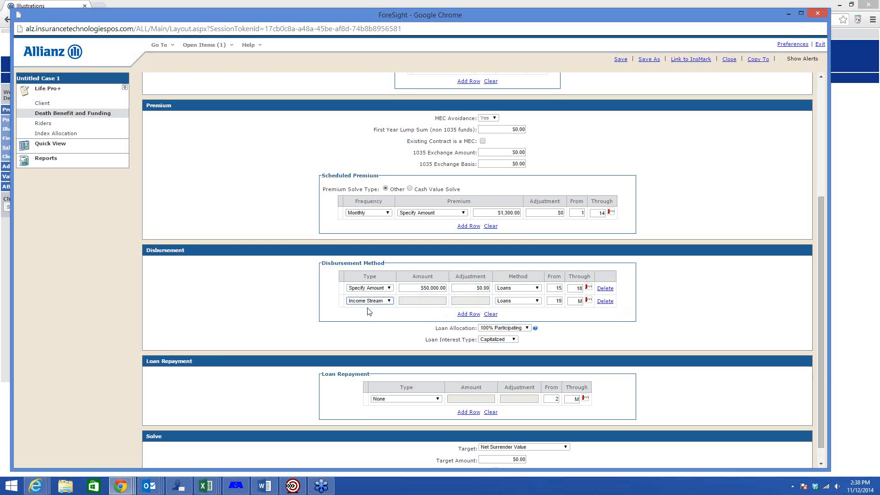
{"action": "left_click", "coordinate": [418, 288]}
{"action": "left_click", "coordinate": [556, 302]}
{"action": "type", "text": "a6"}
{"action": "key", "text": "Tab"}
Step: Recalculate the Quick View values, accept the face increase, and examine the loans for years 15 to 18 and from age 70 onward
{"action": "left_click", "coordinate": [65, 147]}
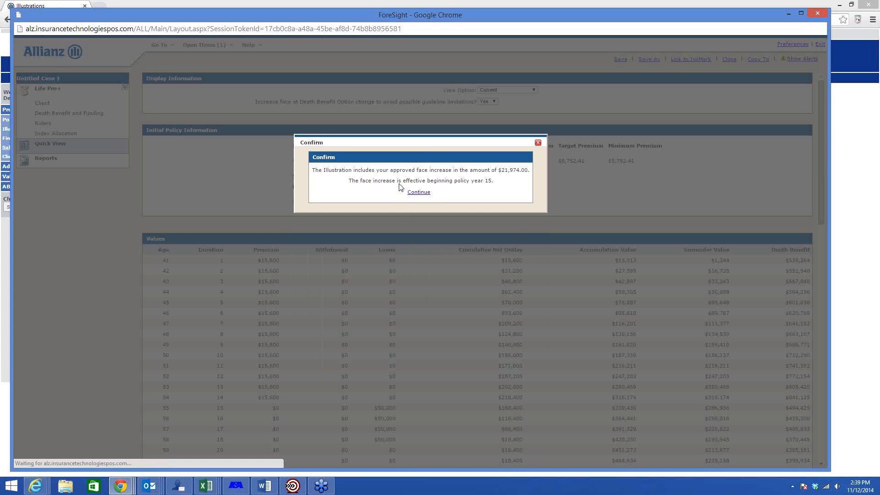
{"action": "left_click", "coordinate": [418, 192]}
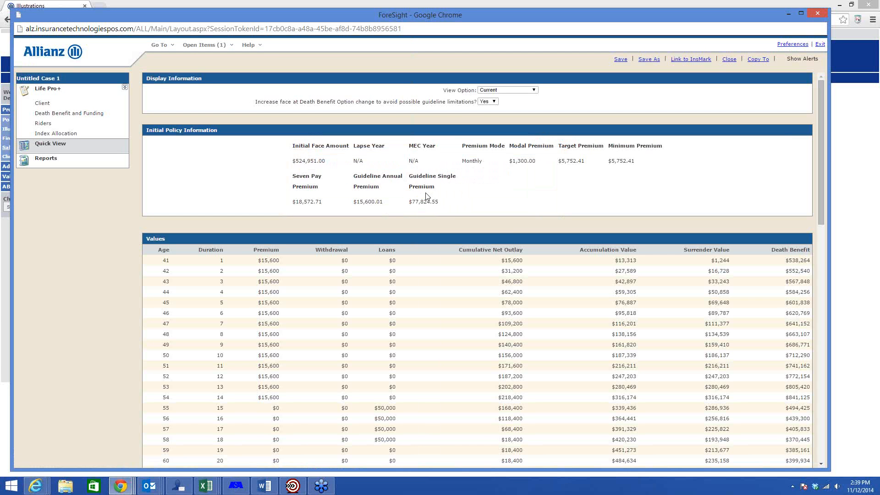
{"action": "scroll", "coordinate": [421, 320], "scroll_direction": "down", "scroll_amount": 2}
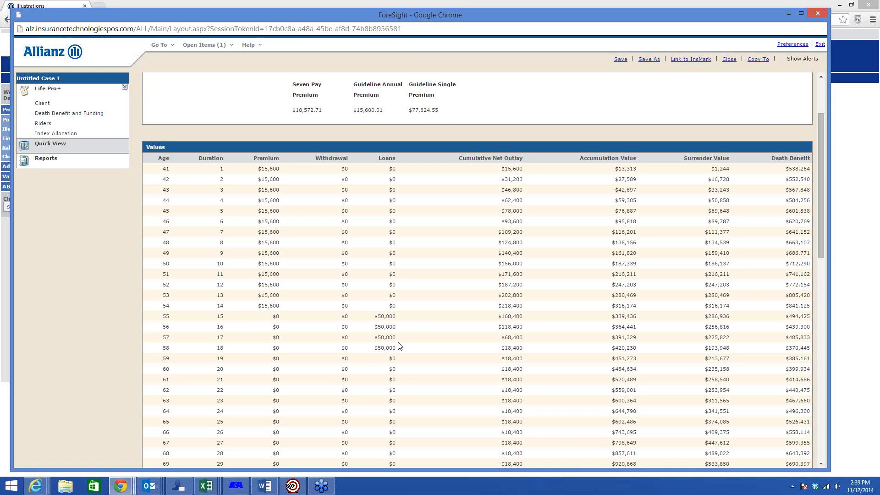
{"action": "scroll", "coordinate": [397, 348], "scroll_direction": "down", "scroll_amount": 3}
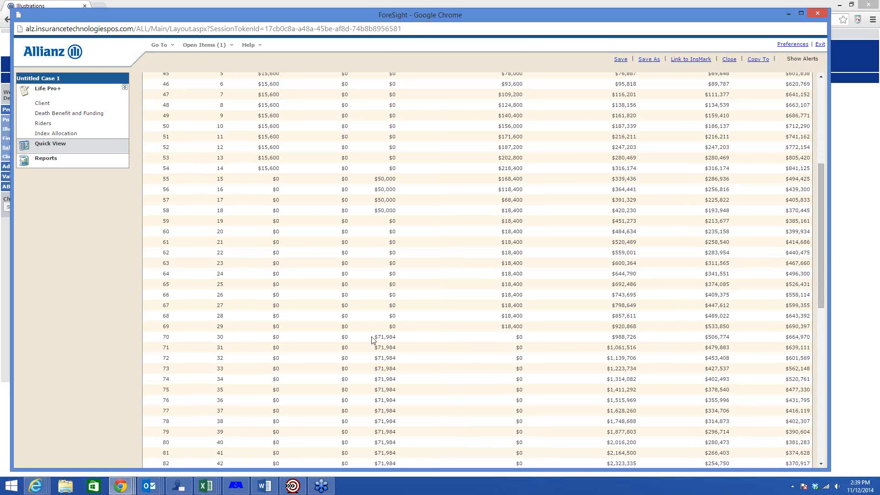
{"action": "left_click_drag", "start_coordinate": [374, 338], "coordinate": [399, 341]}
{"action": "left_click", "coordinate": [404, 340]}
{"action": "scroll", "coordinate": [408, 345], "scroll_direction": "down", "scroll_amount": 3}
{"action": "scroll", "coordinate": [442, 354], "scroll_direction": "up", "scroll_amount": 4}
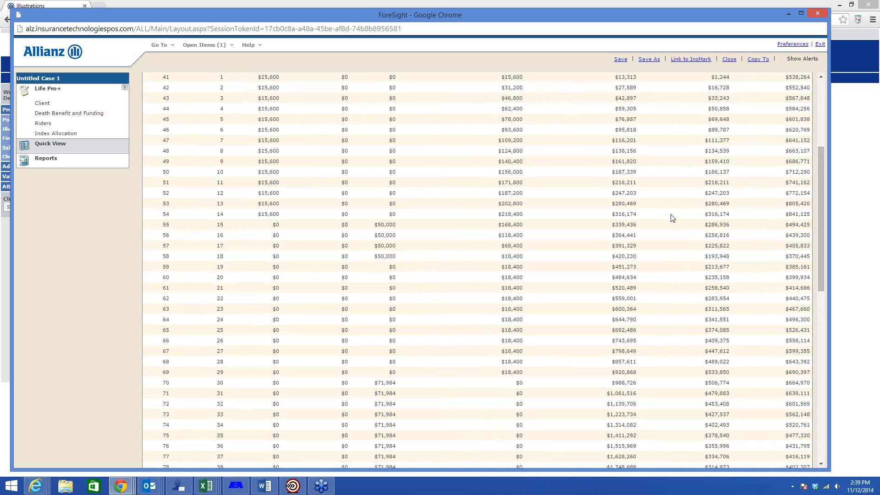
Step: Compare the accumulation values with the loans in years 15 and 16, and review the income loan starting at age 70
{"action": "scroll", "coordinate": [671, 216], "scroll_direction": "up", "scroll_amount": 2}
{"action": "left_click_drag", "start_coordinate": [581, 115], "coordinate": [639, 118]}
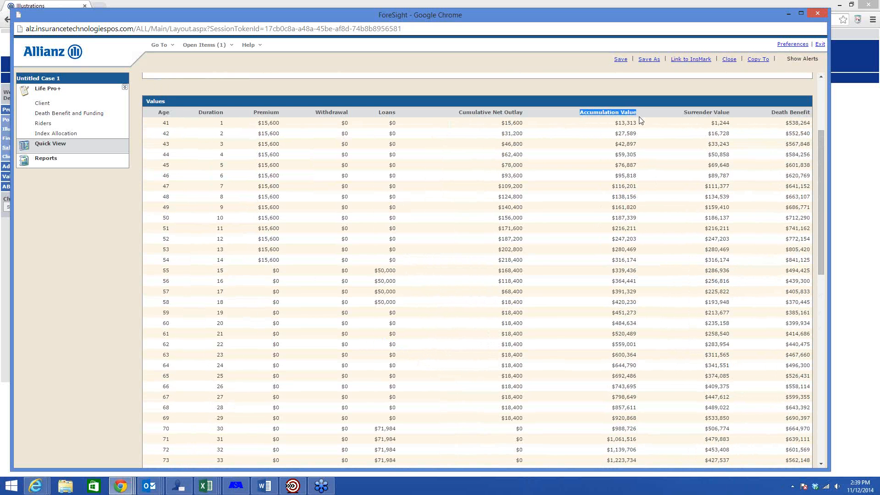
{"action": "left_click_drag", "start_coordinate": [613, 271], "coordinate": [634, 270]}
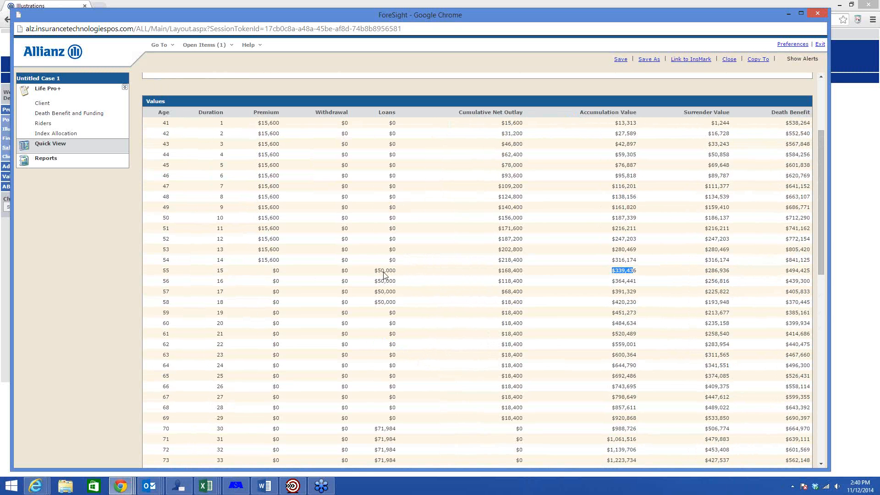
{"action": "left_click_drag", "start_coordinate": [612, 281], "coordinate": [635, 283]}
{"action": "left_click_drag", "start_coordinate": [401, 274], "coordinate": [374, 274]}
{"action": "left_click_drag", "start_coordinate": [611, 272], "coordinate": [638, 274]}
{"action": "scroll", "coordinate": [422, 298], "scroll_direction": "down", "scroll_amount": 2}
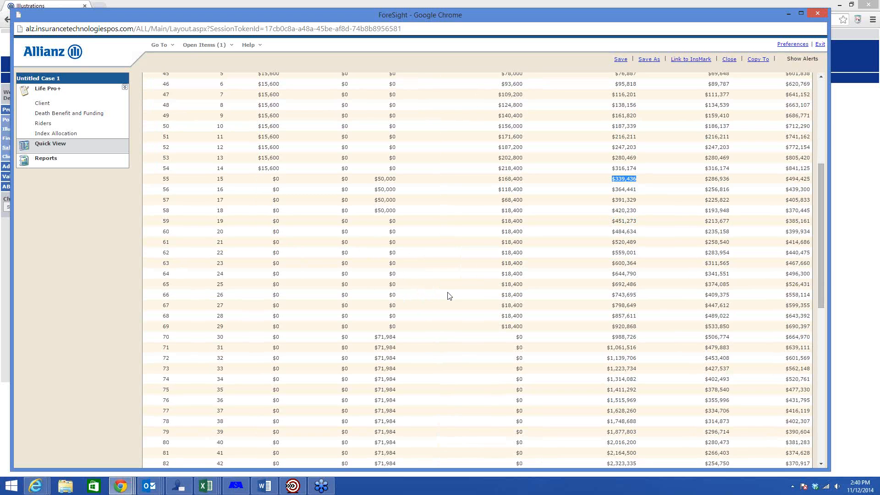
{"action": "double_click", "coordinate": [387, 338]}
{"action": "scroll", "coordinate": [549, 308], "scroll_direction": "up", "scroll_amount": 5}
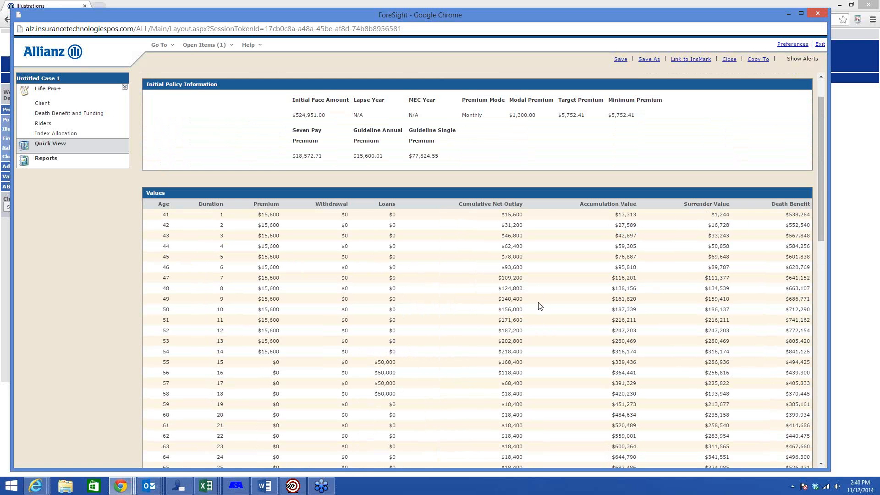
Step: Include the Historical Results Ledger with Blended Index Annual Pt-to-Pt in the reports, and create the report preview
{"action": "left_click", "coordinate": [54, 162]}
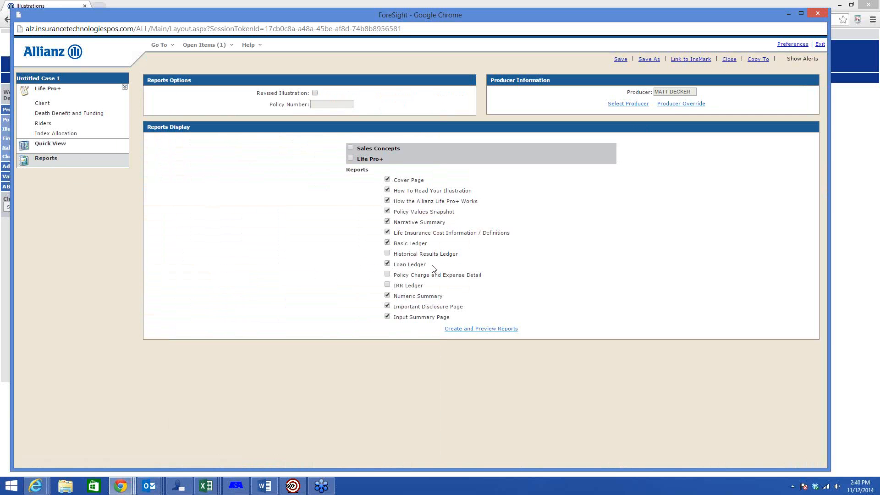
{"action": "left_click", "coordinate": [387, 253]}
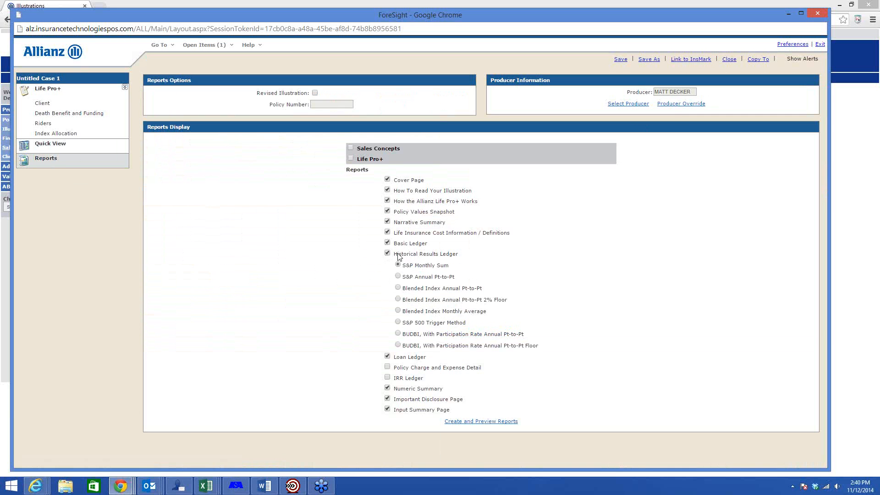
{"action": "left_click", "coordinate": [398, 288]}
{"action": "left_click", "coordinate": [490, 426]}
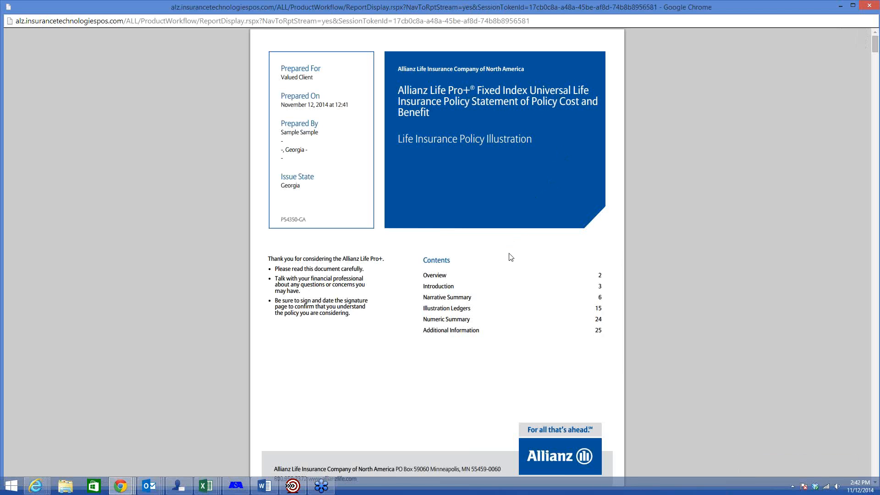
Step: Look through the illustration report from the cover page past the basic ledgers to the Historical Index Rate Ledger
{"action": "scroll", "coordinate": [510, 257], "scroll_direction": "down", "scroll_amount": 12}
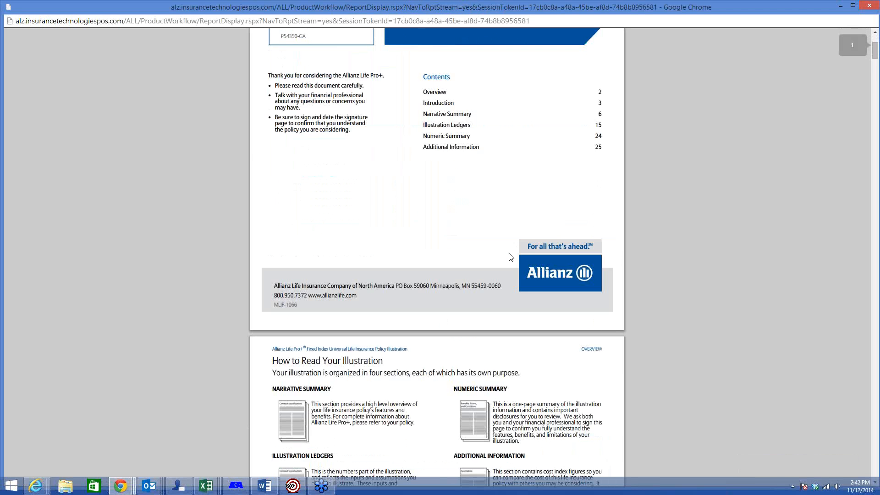
{"action": "scroll", "coordinate": [508, 253], "scroll_direction": "down", "scroll_amount": 20}
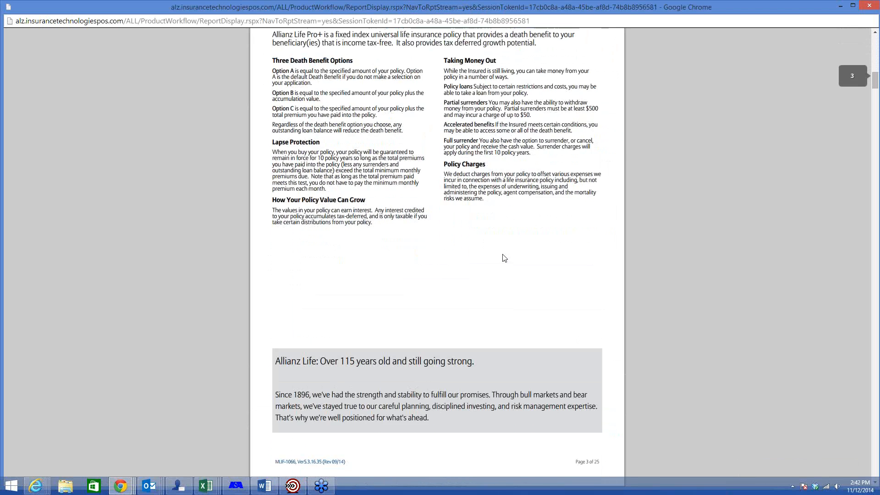
{"action": "scroll", "coordinate": [497, 261], "scroll_direction": "down", "scroll_amount": 10}
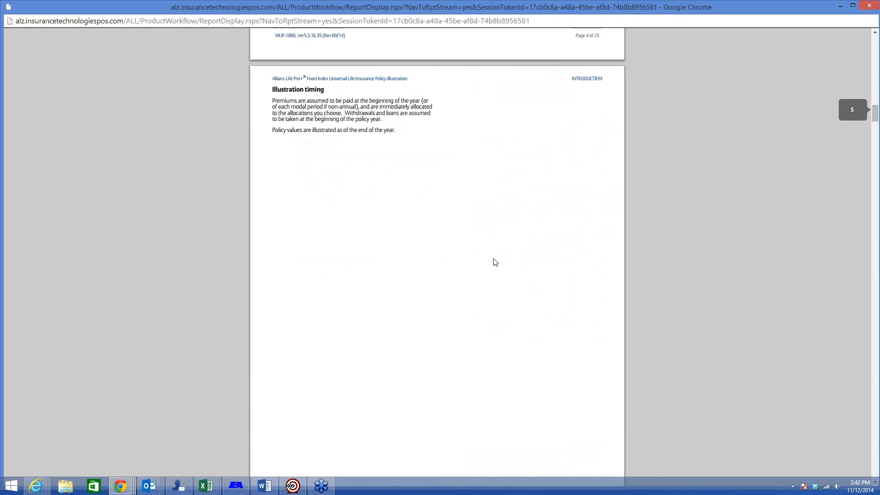
{"action": "scroll", "coordinate": [493, 263], "scroll_direction": "down", "scroll_amount": 20}
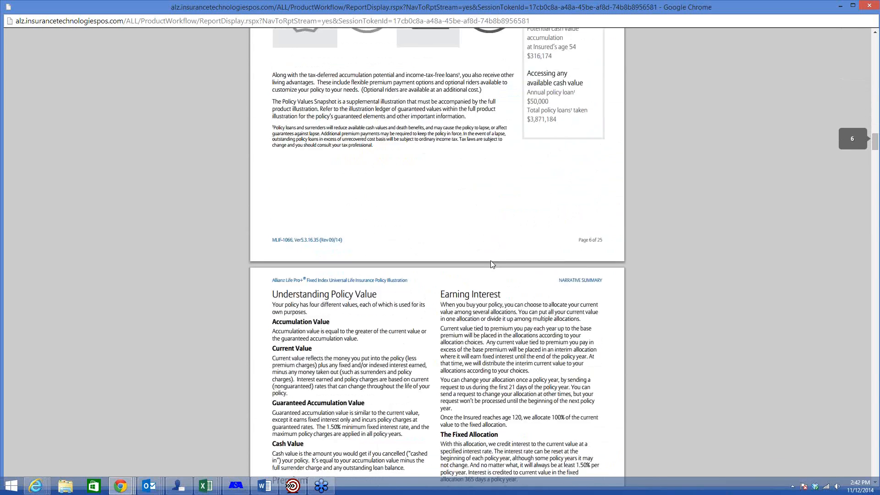
{"action": "scroll", "coordinate": [492, 268], "scroll_direction": "down", "scroll_amount": 20}
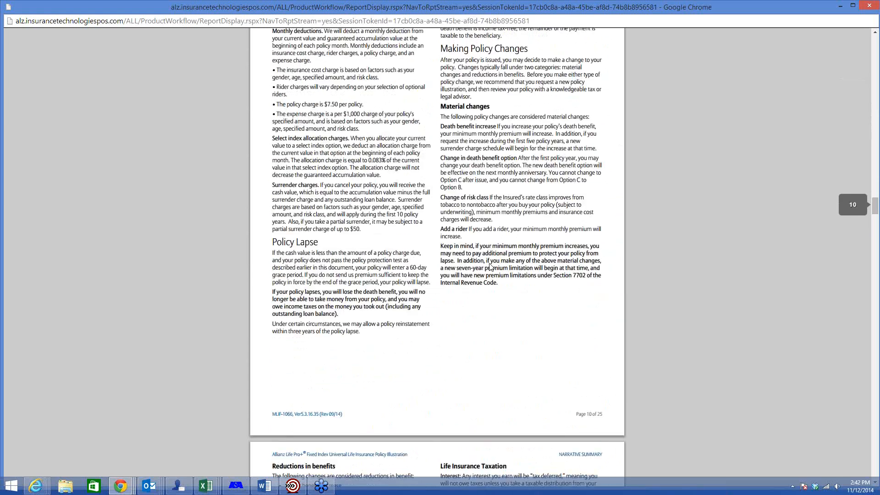
{"action": "scroll", "coordinate": [489, 268], "scroll_direction": "down", "scroll_amount": 15}
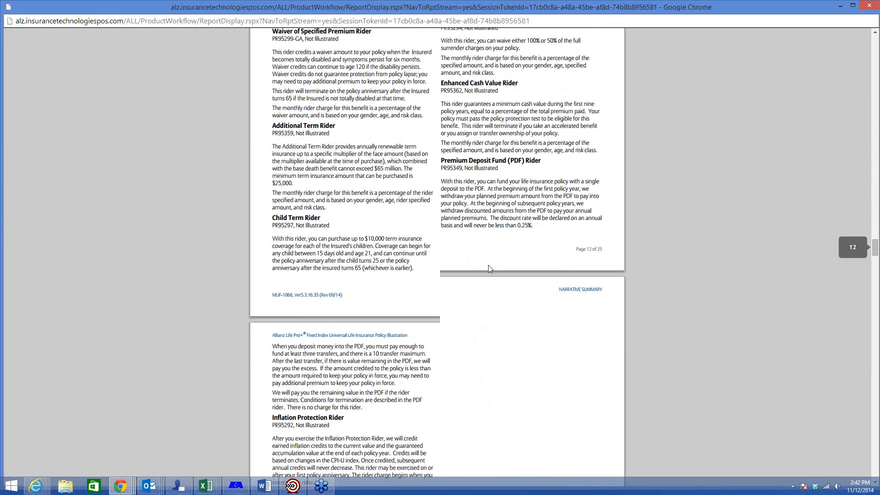
{"action": "scroll", "coordinate": [489, 270], "scroll_direction": "down", "scroll_amount": 5}
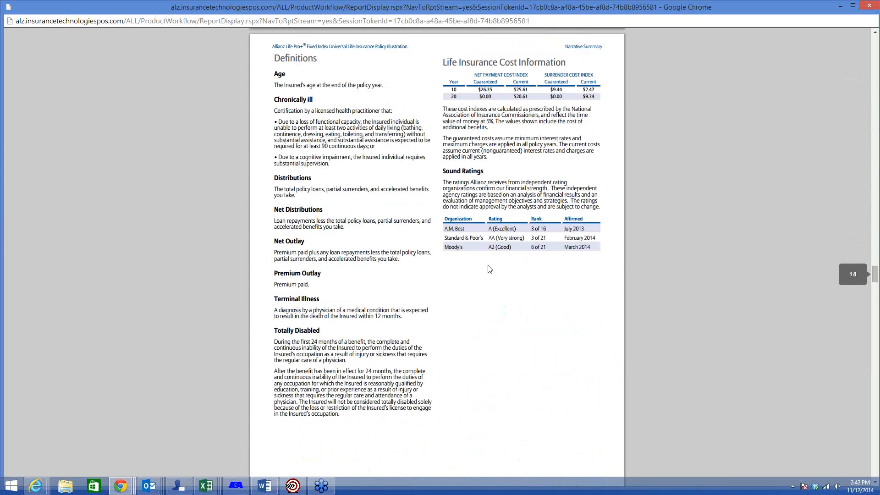
{"action": "scroll", "coordinate": [490, 270], "scroll_direction": "down", "scroll_amount": 10}
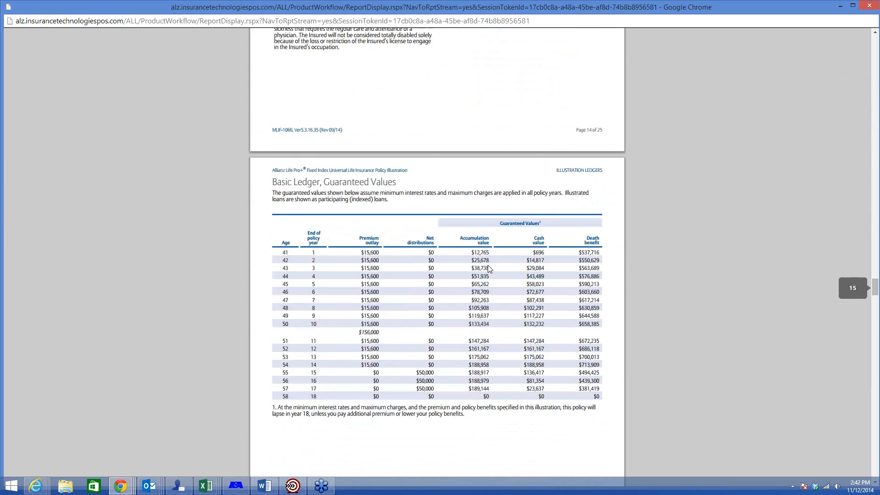
{"action": "scroll", "coordinate": [489, 268], "scroll_direction": "down", "scroll_amount": 9}
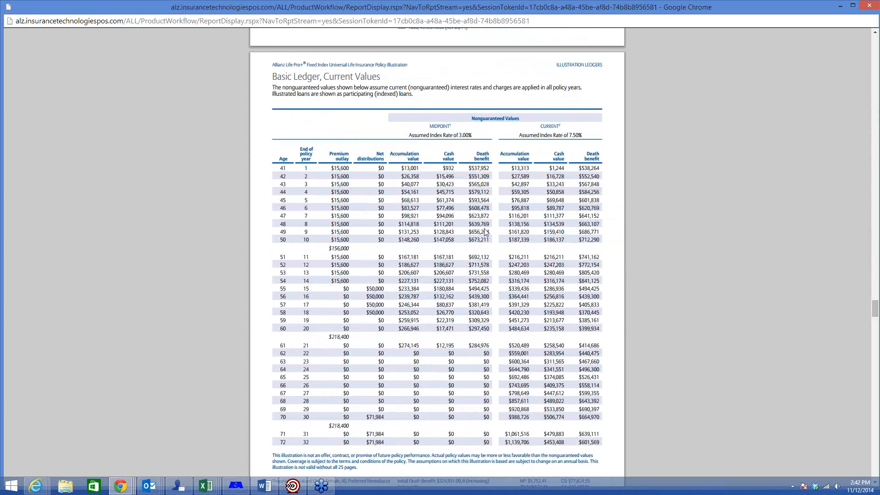
{"action": "scroll", "coordinate": [487, 220], "scroll_direction": "down", "scroll_amount": 13}
{"action": "scroll", "coordinate": [478, 240], "scroll_direction": "down", "scroll_amount": 20}
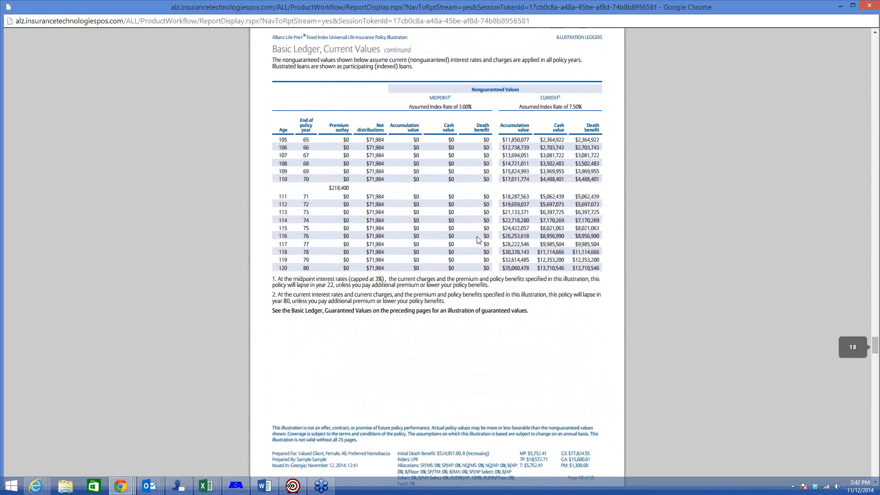
{"action": "scroll", "coordinate": [479, 240], "scroll_direction": "down", "scroll_amount": 1}
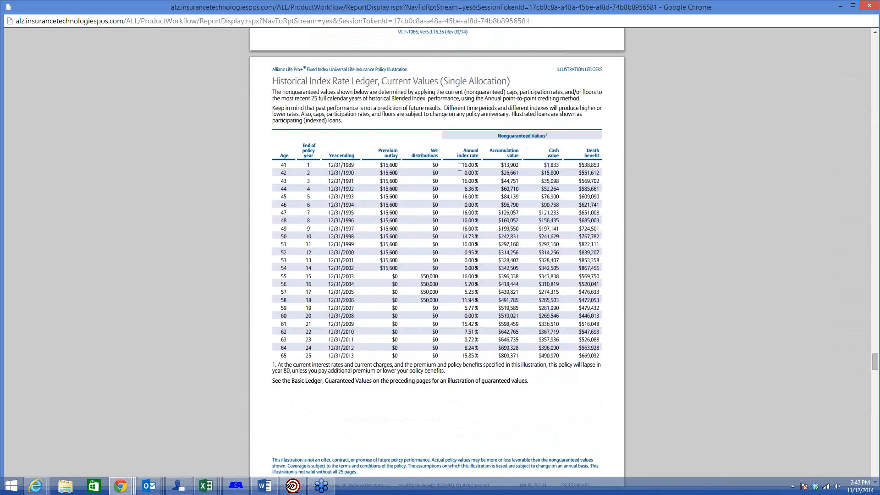
Step: Examine the annual index rates in the Historical Index Rate Ledger for the first two policy years, 2008 and 2009
{"action": "left_click_drag", "start_coordinate": [460, 166], "coordinate": [481, 172]}
{"action": "left_click_drag", "start_coordinate": [328, 316], "coordinate": [358, 316]}
{"action": "left_click", "coordinate": [461, 317]}
{"action": "left_click_drag", "start_coordinate": [466, 316], "coordinate": [480, 317]}
{"action": "left_click_drag", "start_coordinate": [461, 325], "coordinate": [480, 324]}
Step: Restore the report preview to a smaller window and return to the report selection in the ForeSight window
{"action": "double_click", "coordinate": [704, 10]}
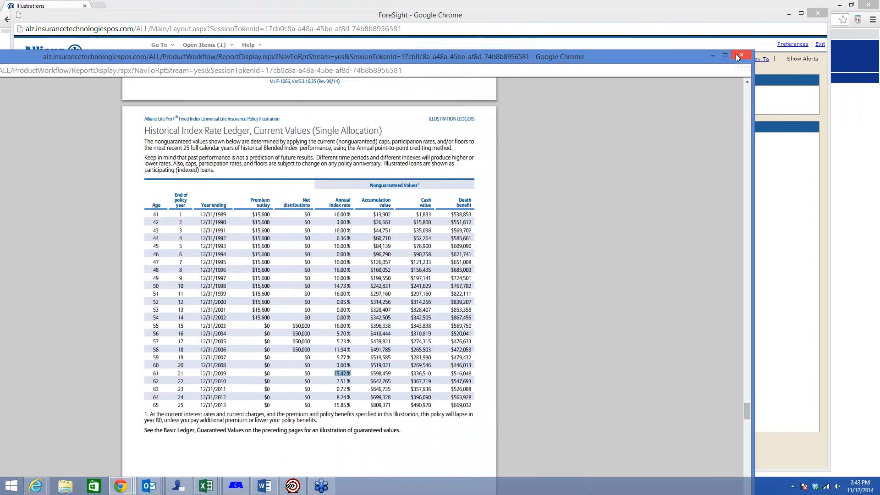
{"action": "left_click", "coordinate": [503, 18]}
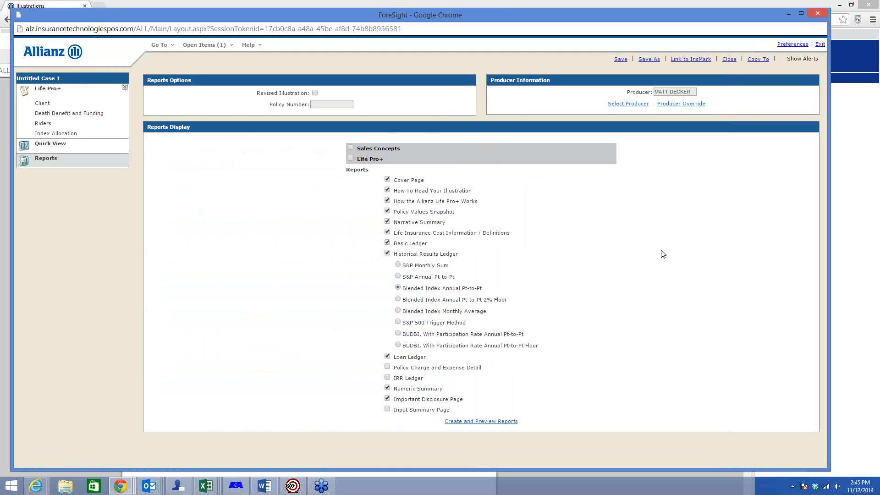
{"action": "left_click", "coordinate": [804, 51]}
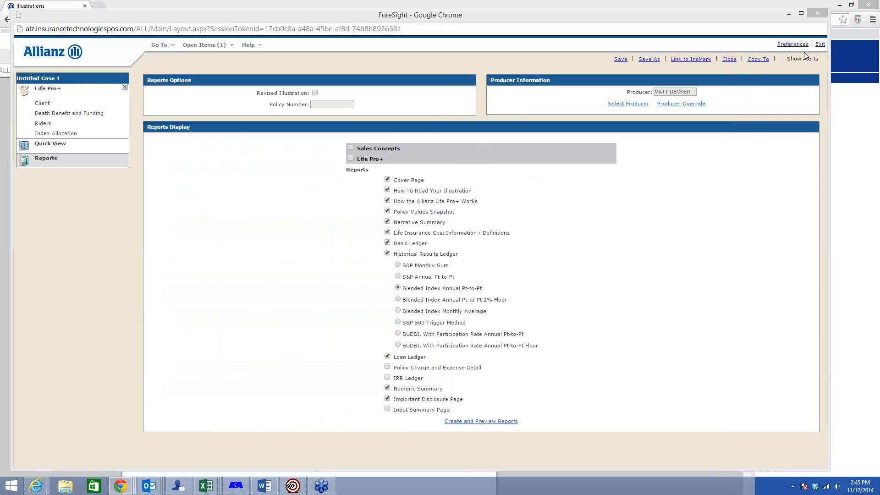